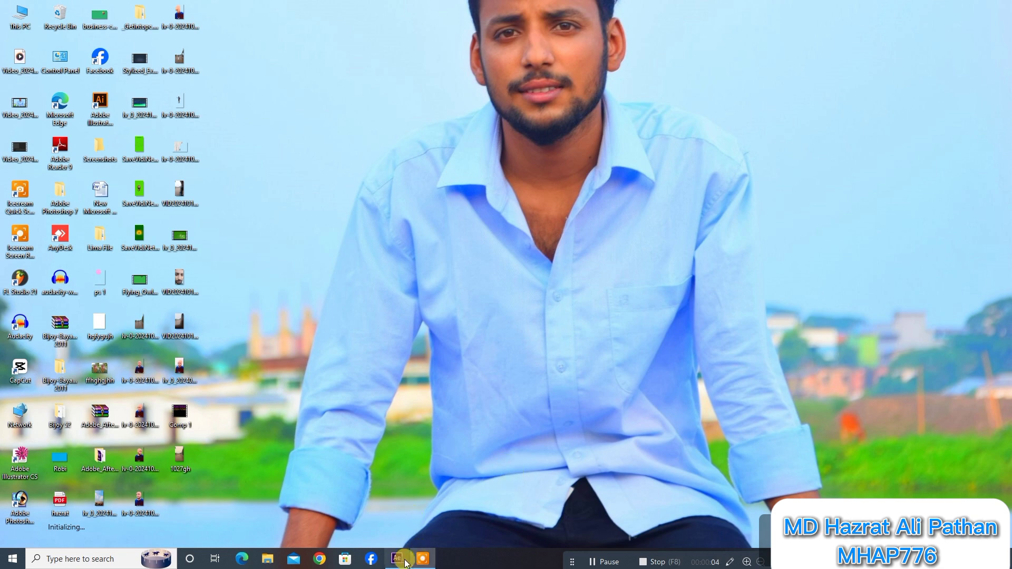
Bring After Effects back into view and reset the workspace to its saved layout.
left_click(399, 561)
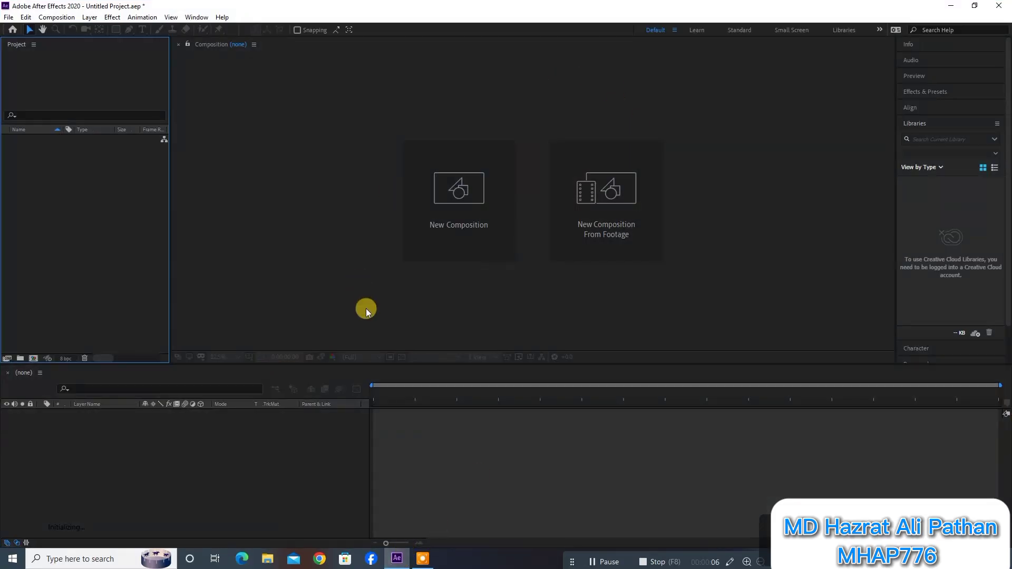
left_click(674, 30)
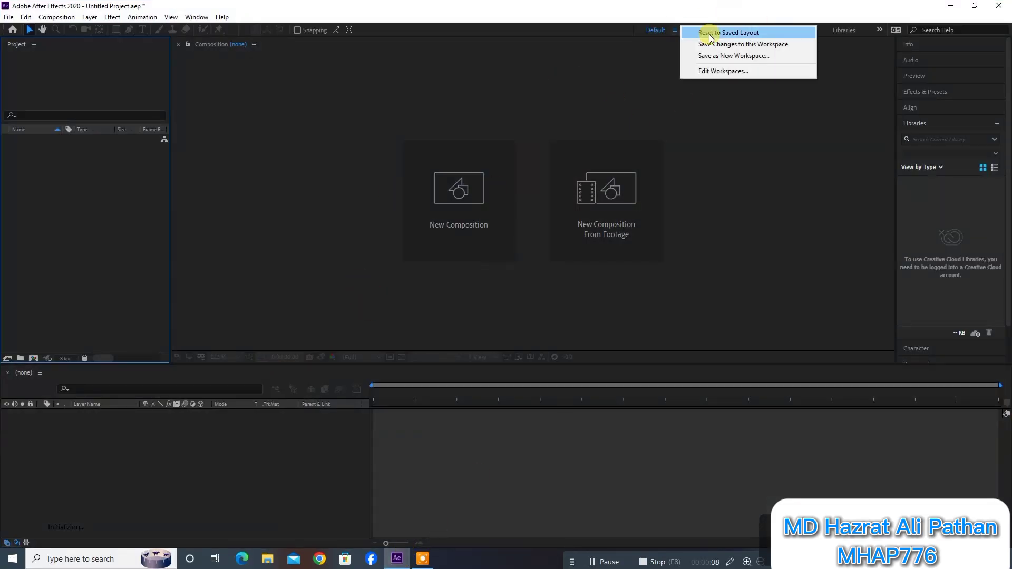
left_click(715, 33)
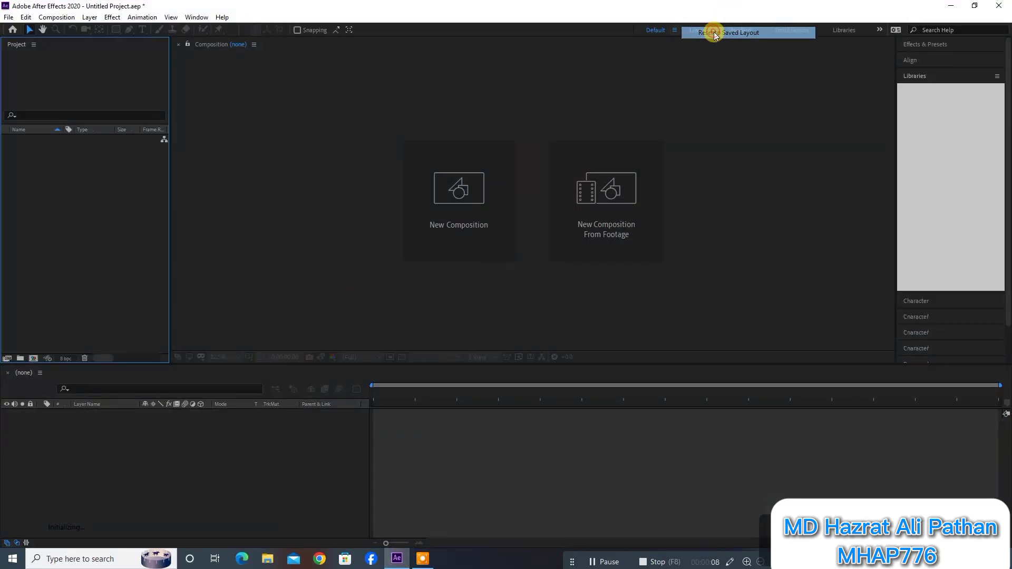
Create Comp 1 at 720×1280 with a lime green background, view it at 25%, then minimize.
left_click(462, 203)
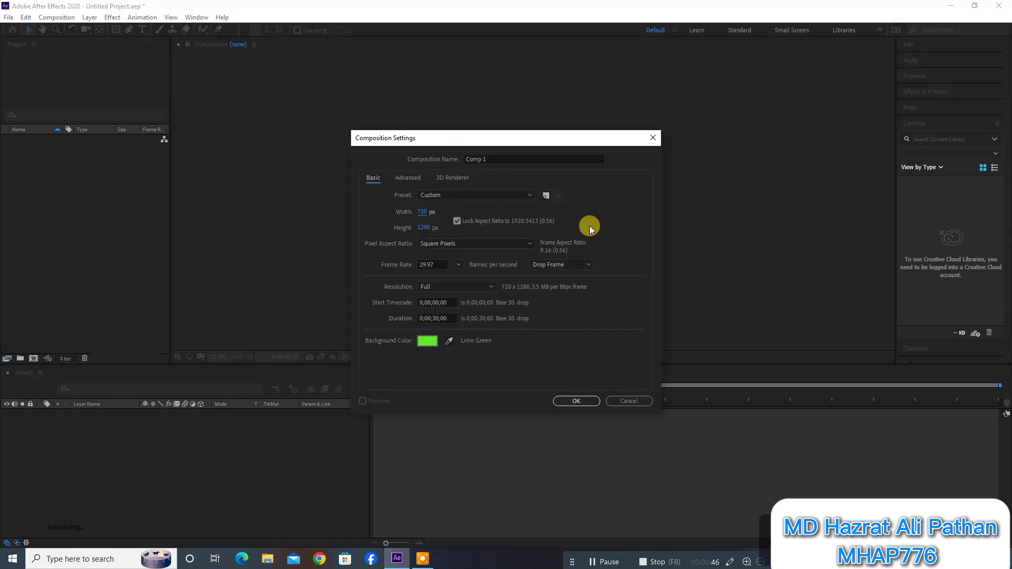
left_click(571, 403)
key("comma")
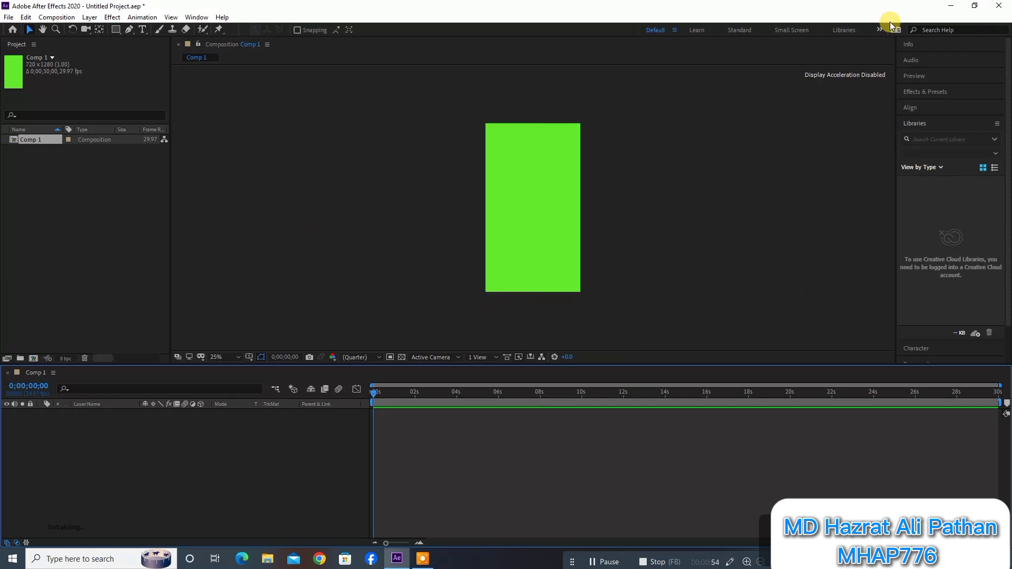
left_click(951, 6)
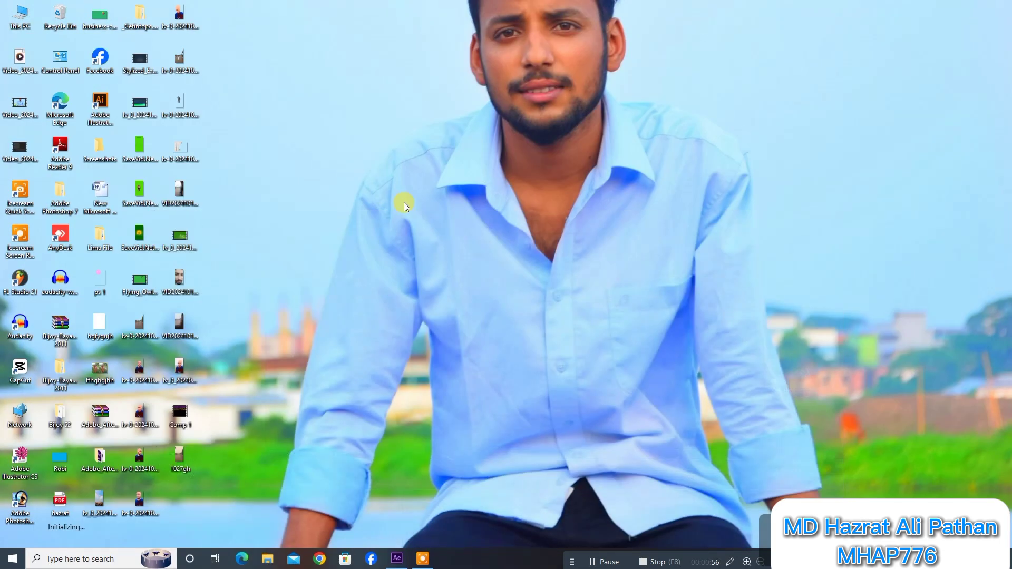
Import the storm video from the desktop into Comp 1 and scrub the time indicator to a cut point.
mouse_move(141, 105)
left_mouse_down()
mouse_move(386, 565)
mouse_move(30, 166)
mouse_move(49, 445)
mouse_move(35, 425)
left_mouse_up()
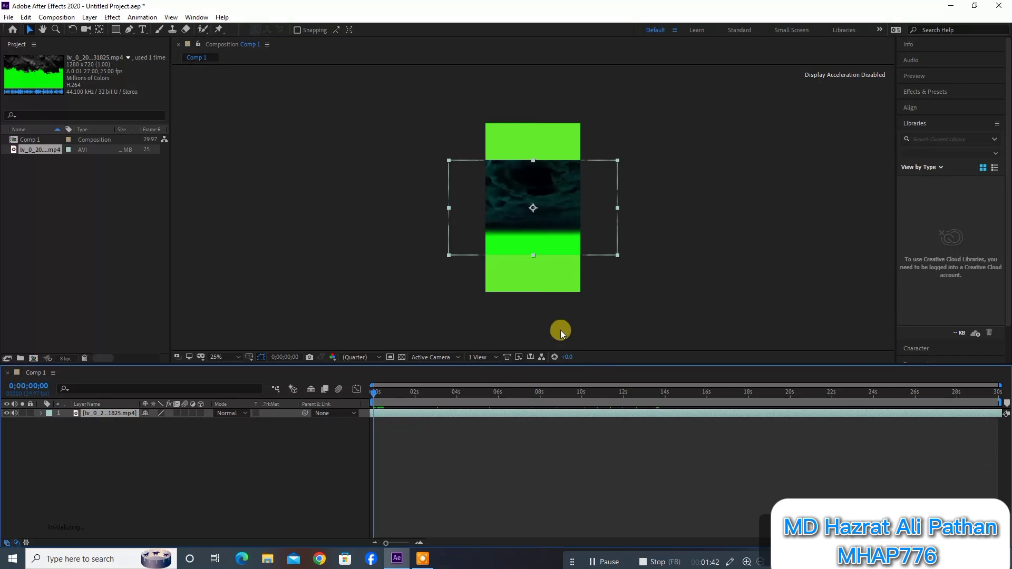
left_click_drag(376, 393, 678, 403)
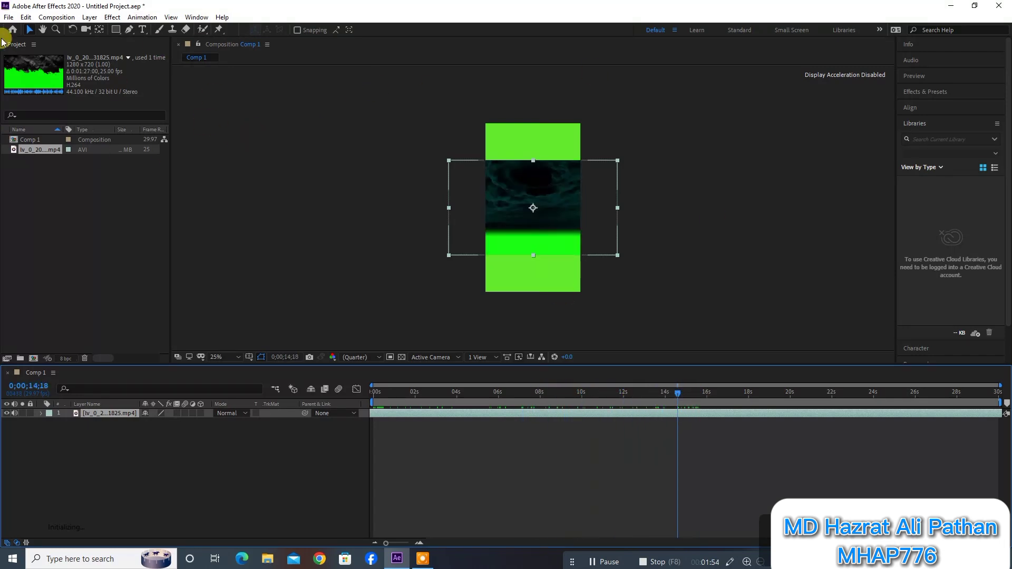
Split the storm layer at about 14 s and move the later part to start at 0 s, then minimize.
left_click(21, 17)
left_click(74, 165)
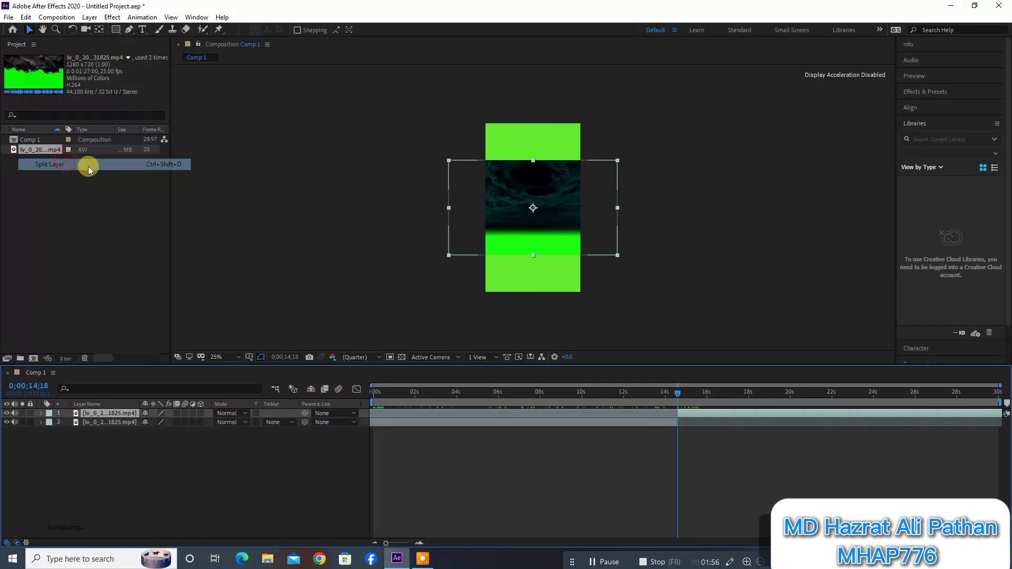
left_click_drag(706, 414, 369, 418)
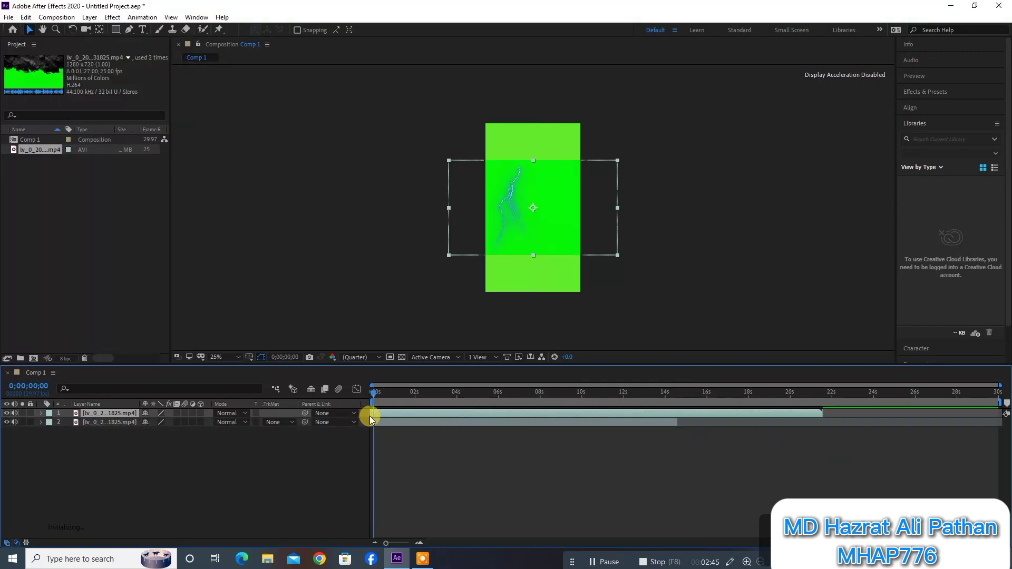
left_click_drag(371, 419, 374, 420)
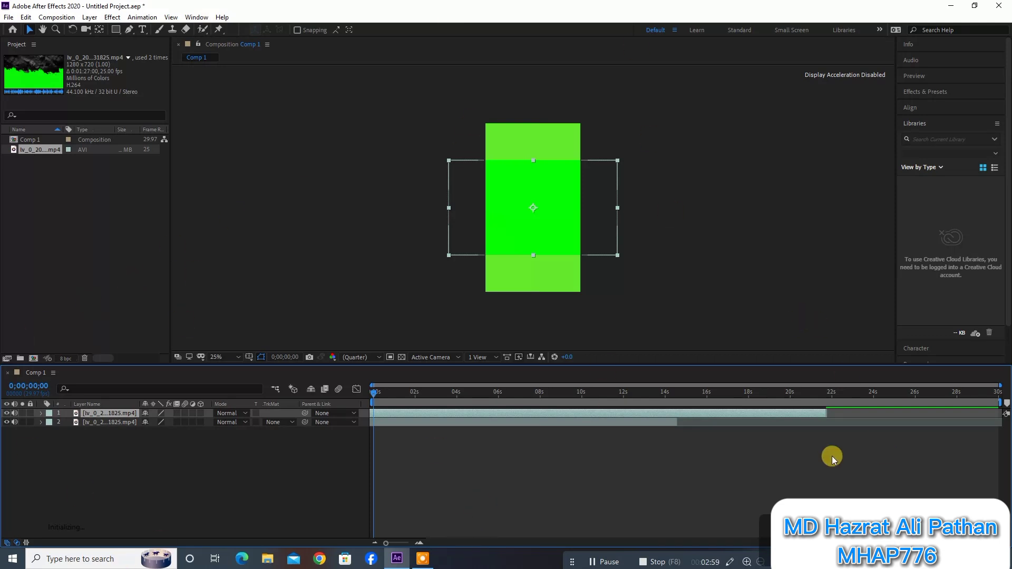
left_click(950, 5)
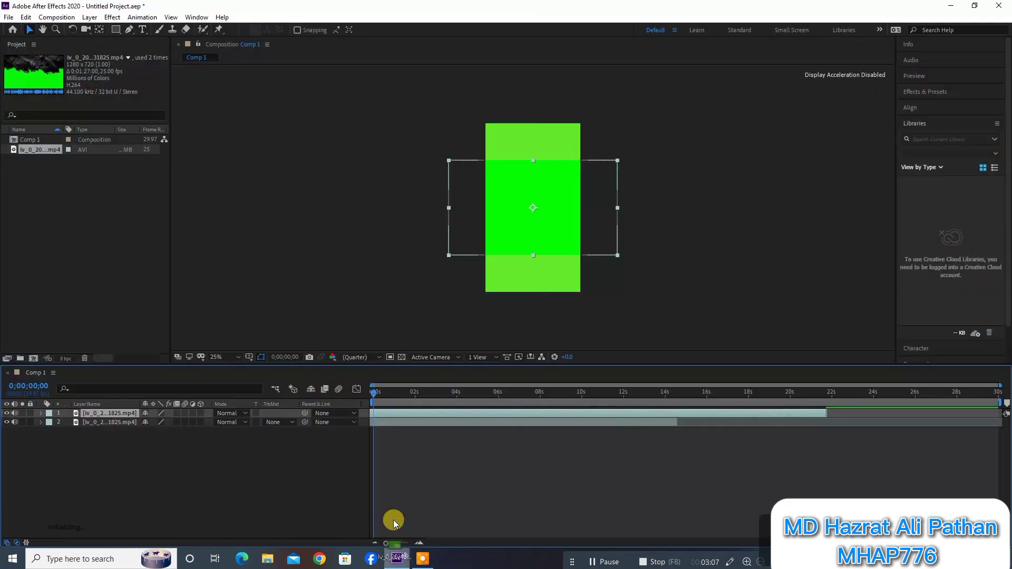
Import lv_0_20241018231642.mp4 from the desktop and place it between the two storm layers.
mouse_move(376, 309)
left_mouse_down()
mouse_move(15, 161)
mouse_move(23, 159)
mouse_move(23, 439)
mouse_move(47, 417)
left_mouse_up()
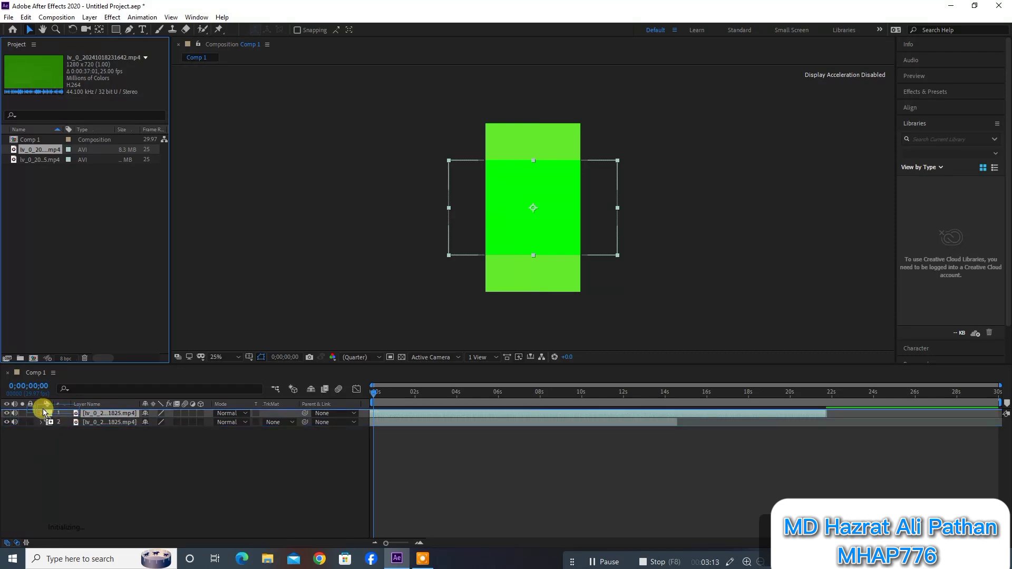
left_click_drag(48, 418, 52, 417)
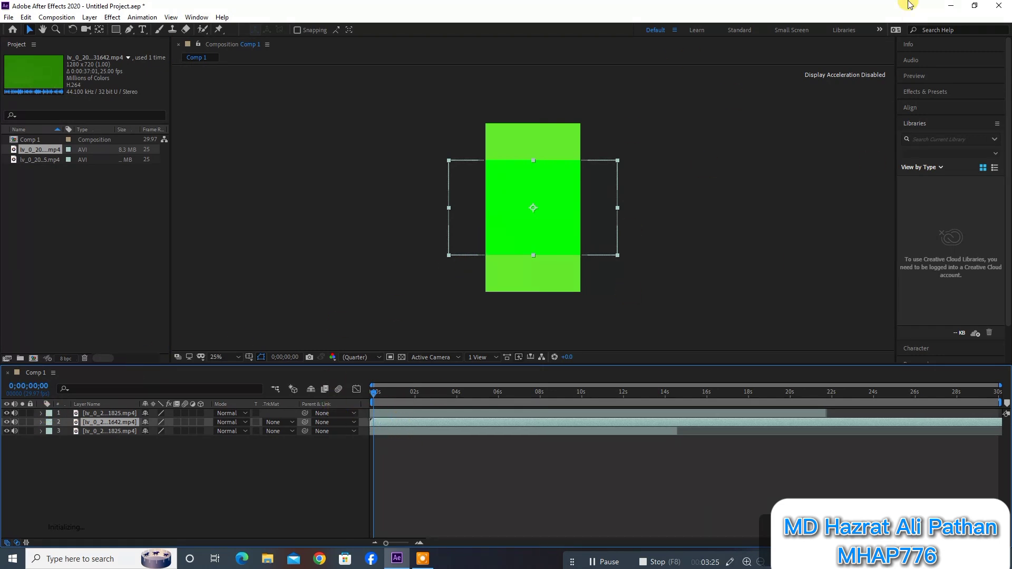
Search Effects & Presets for 'keylight' and apply Keylight (1.2) to layers 2, 1 and 3.
left_click(942, 91)
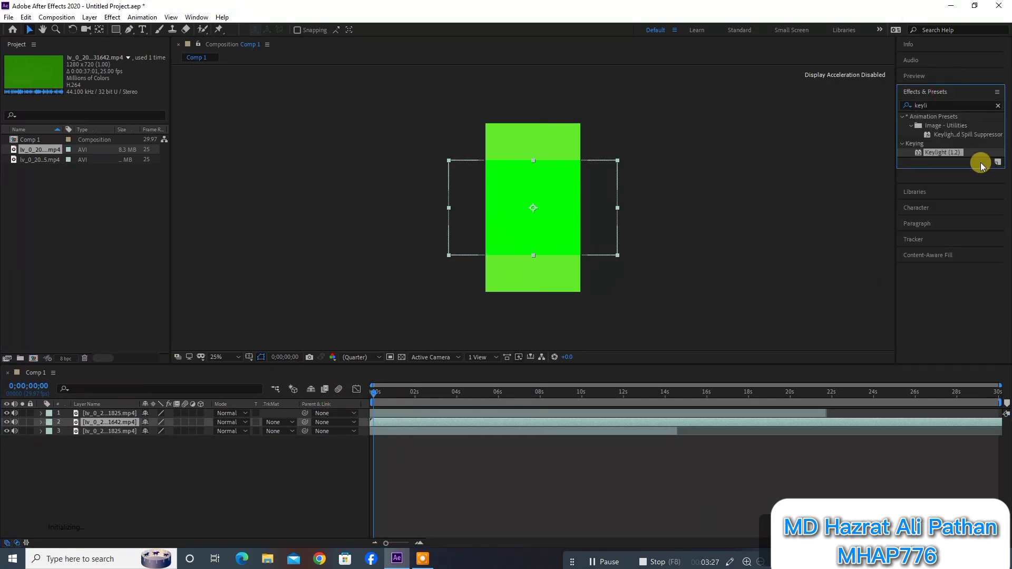
left_click(934, 106)
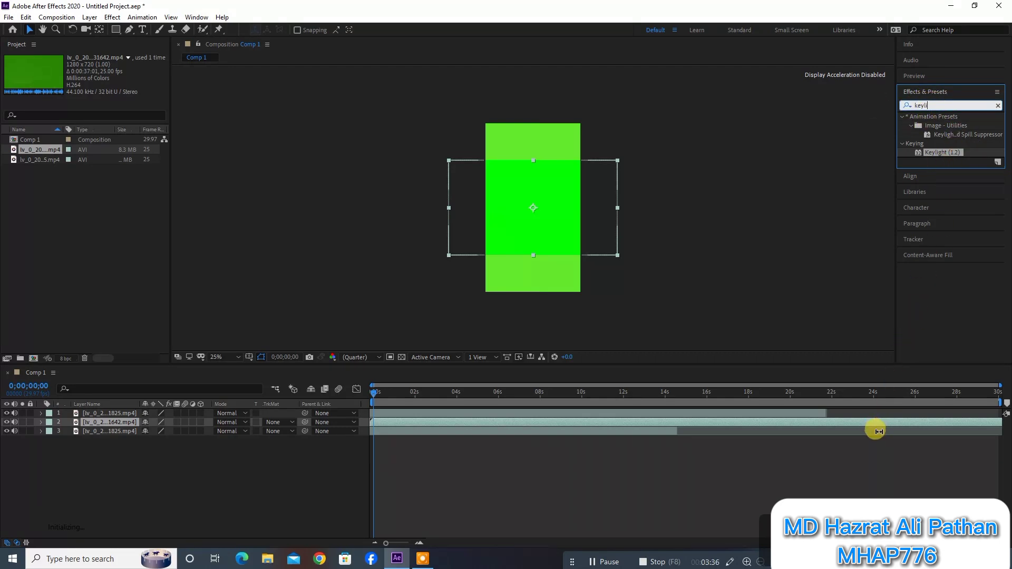
type("ght")
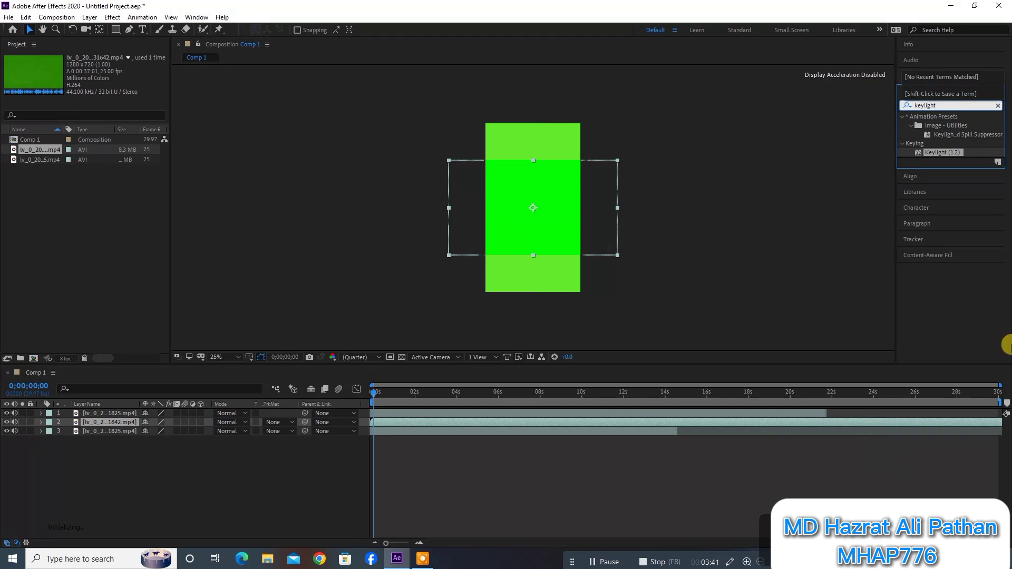
left_click(936, 151)
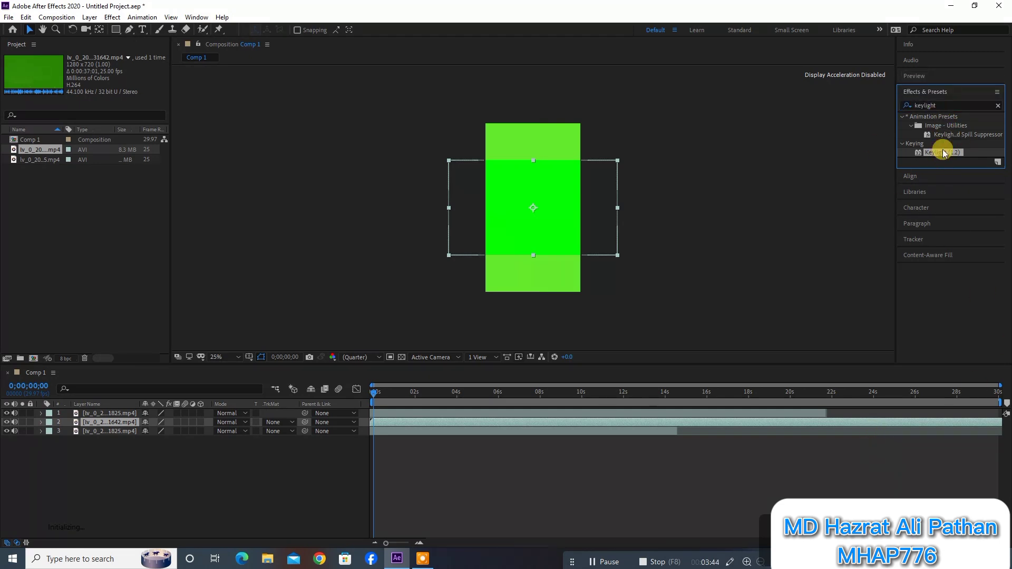
left_click_drag(942, 154, 393, 422)
left_click_drag(934, 152, 413, 416)
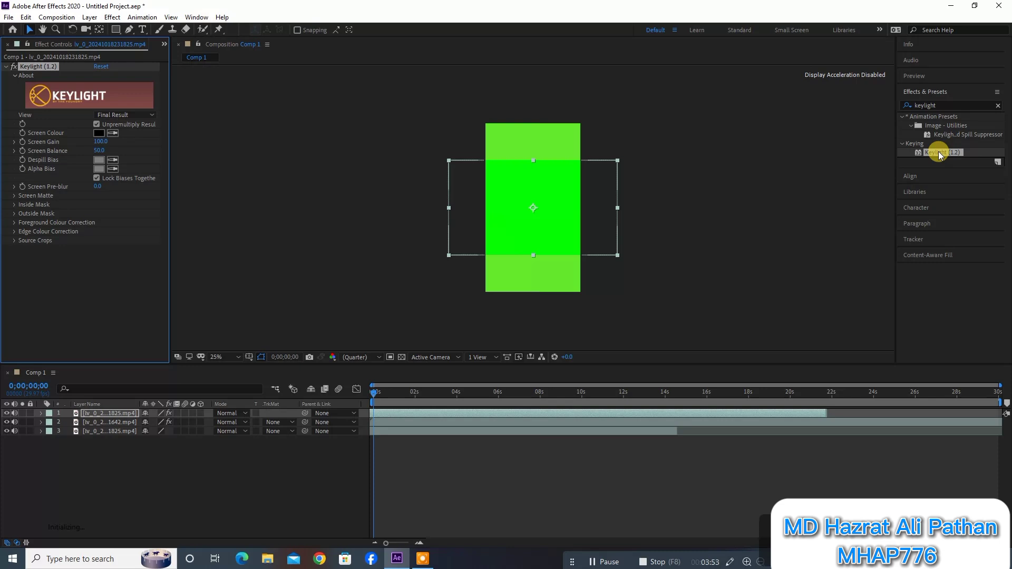
left_click_drag(939, 154, 467, 432)
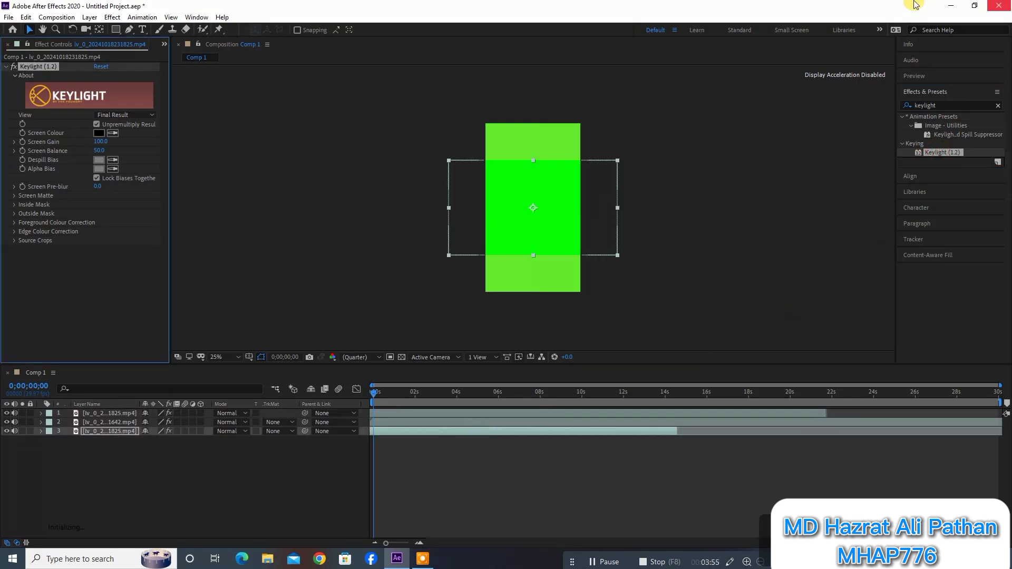
left_click(113, 134)
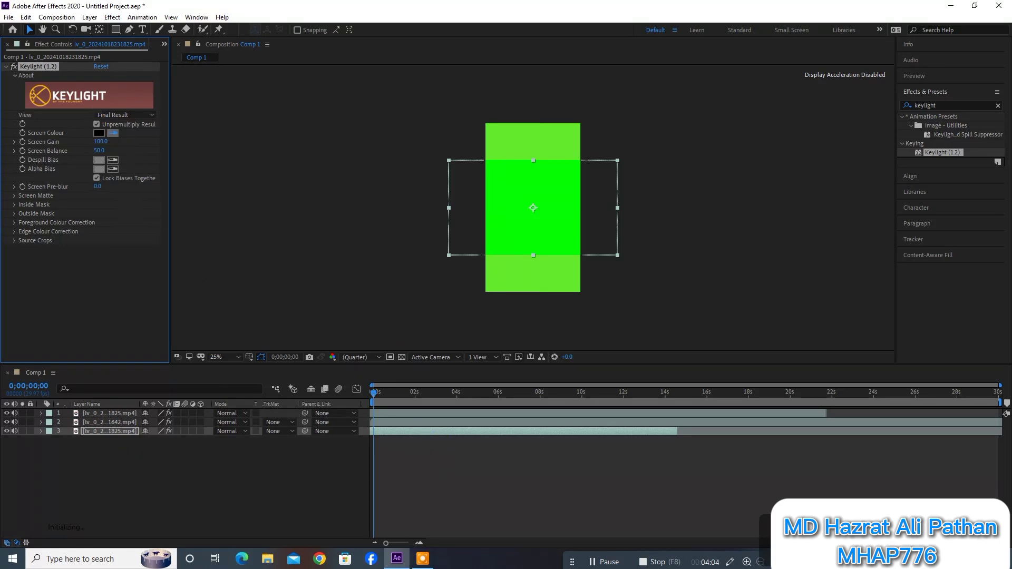
Sample the green backdrop as the Keylight Screen Colour for layers 1, 2 and 3.
left_click(113, 128)
left_click(380, 414)
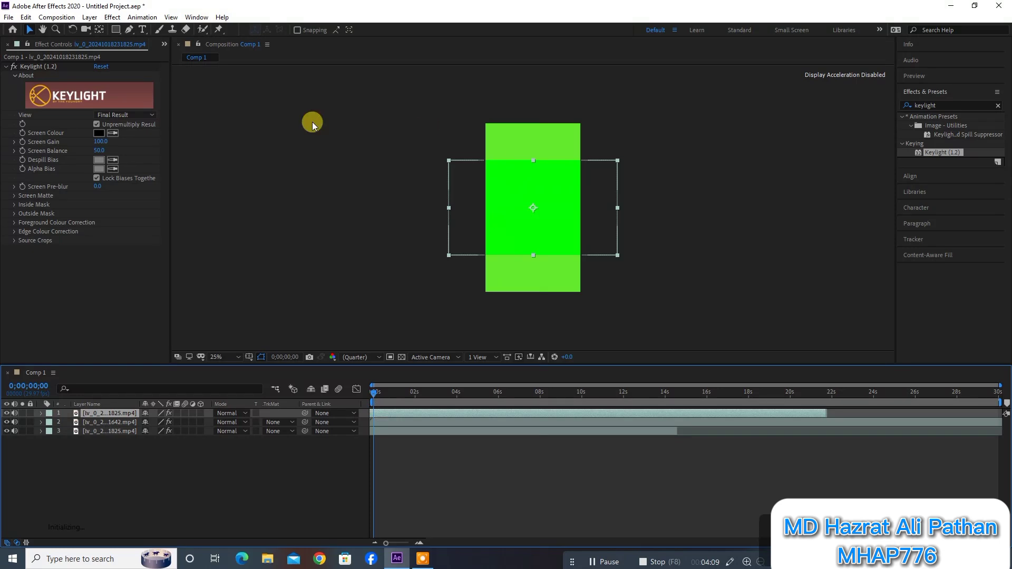
left_click(112, 134)
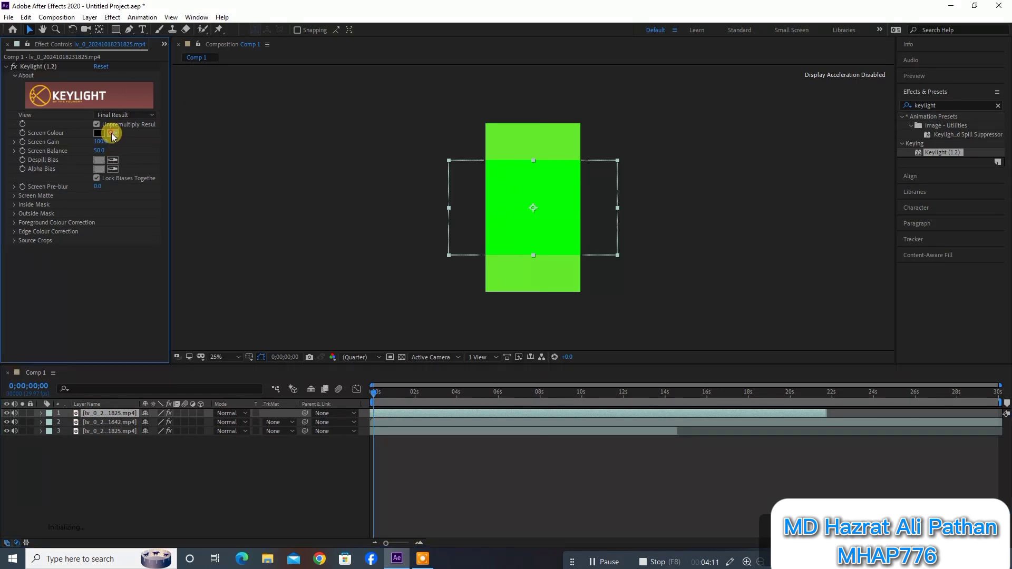
left_click(490, 158)
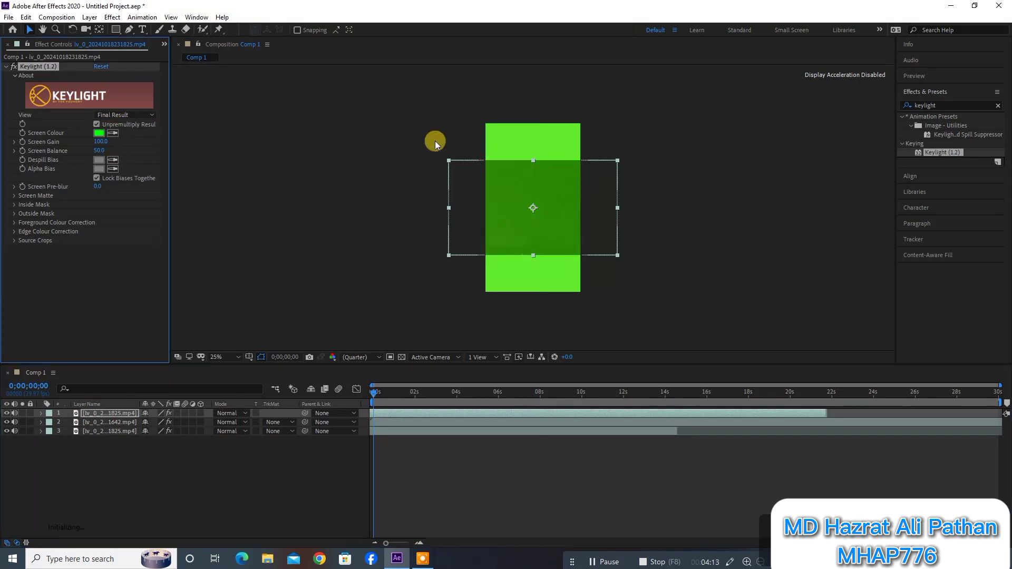
left_click(384, 423)
left_click(112, 133)
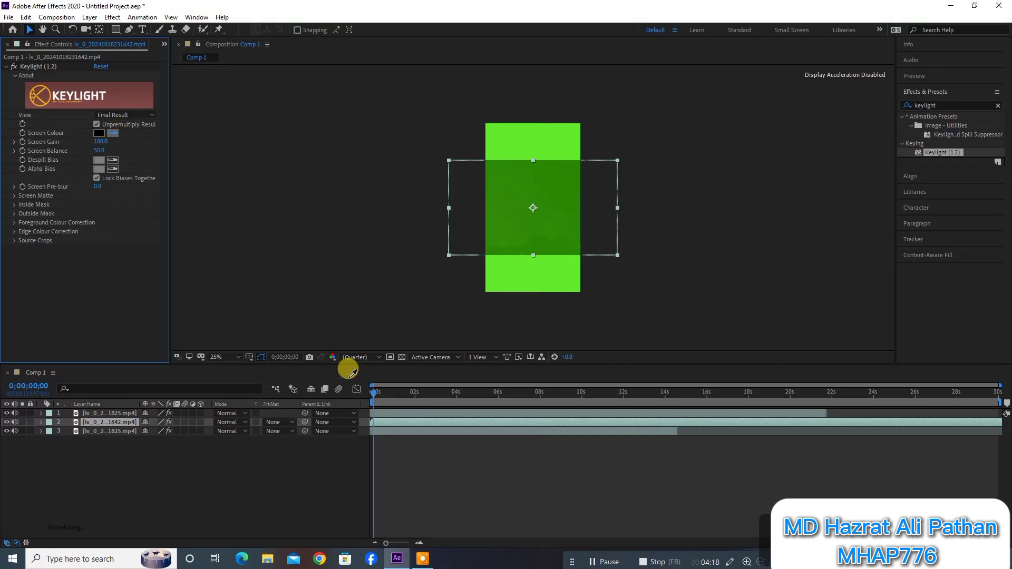
left_click(376, 419)
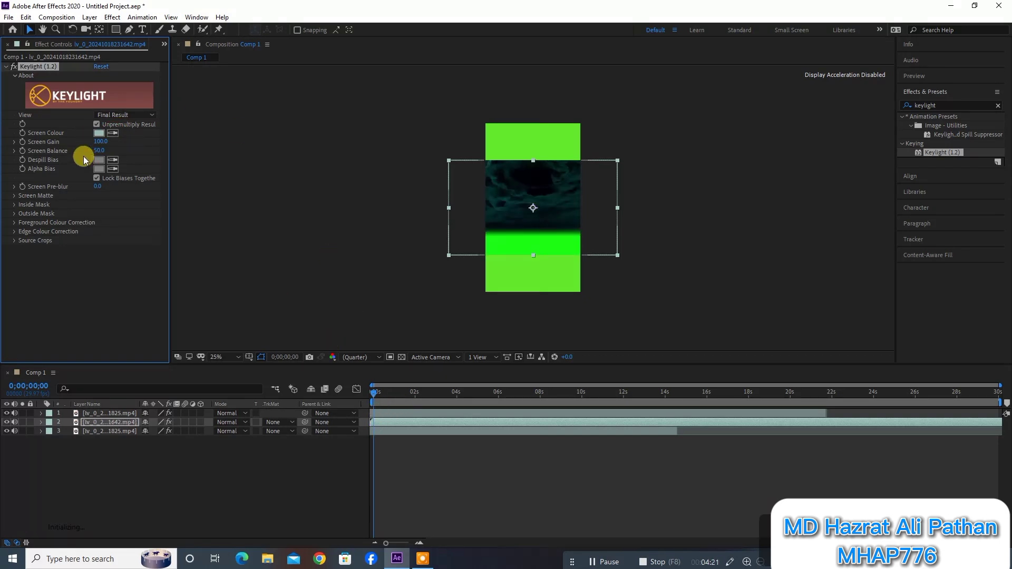
left_click(383, 431)
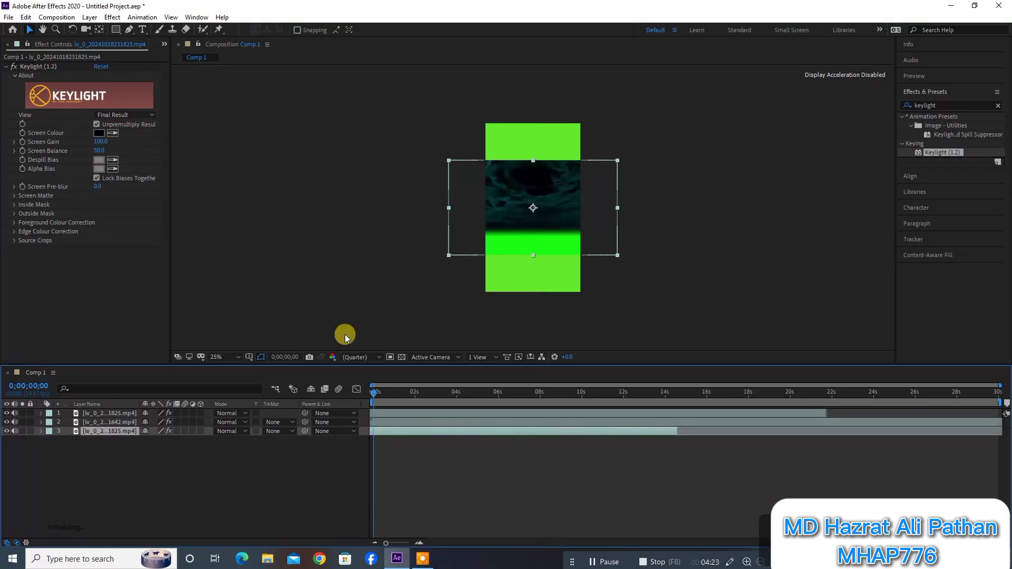
left_click(112, 133)
left_click(495, 242)
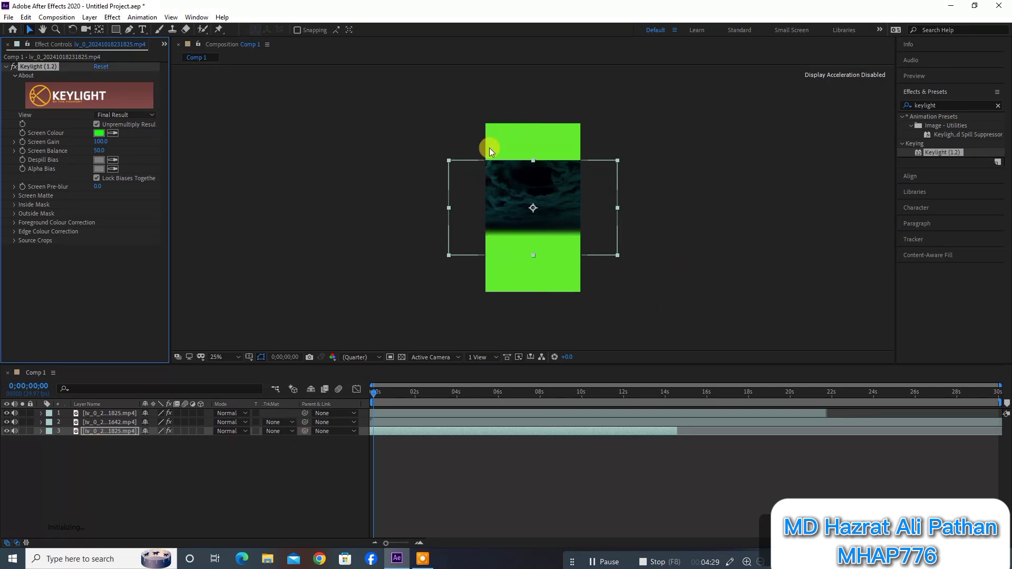
Stretch and shift layer 3's storm clip until no green strip shows in the vertical frame.
mouse_move(448, 160)
left_mouse_down()
mouse_move(484, 125)
mouse_move(477, 102)
left_mouse_up()
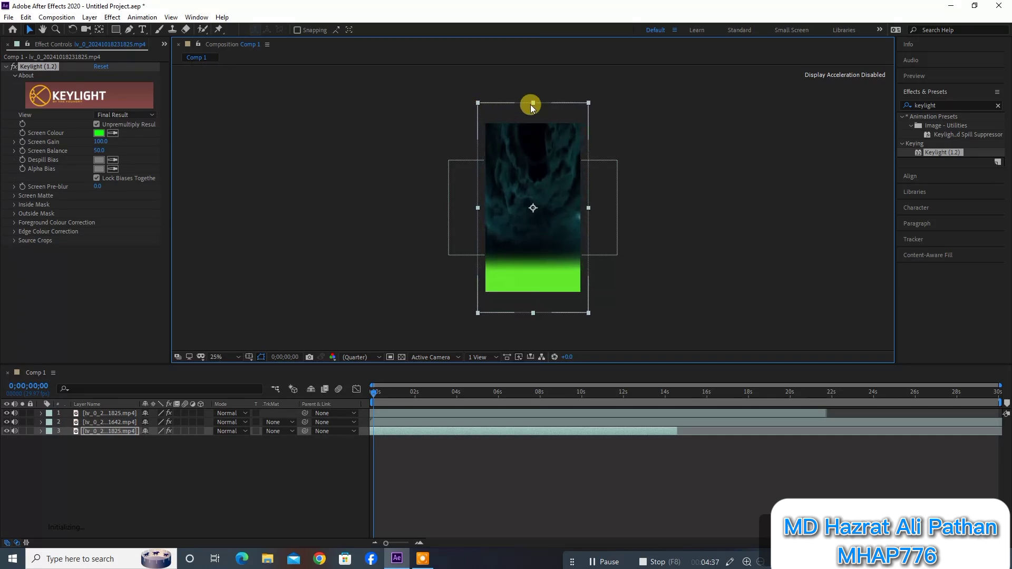
left_click_drag(531, 105, 531, 106)
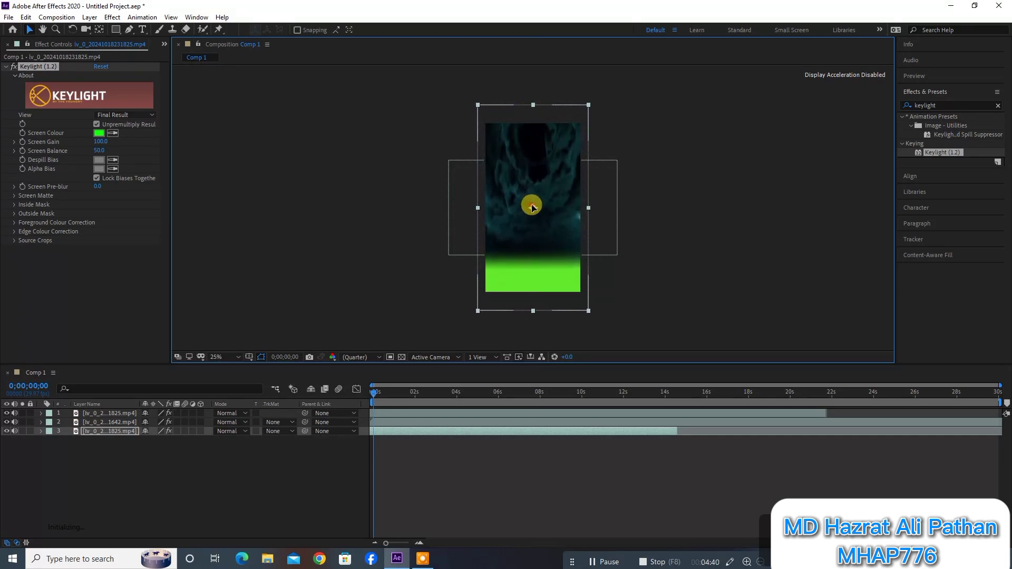
left_click_drag(532, 207, 531, 222)
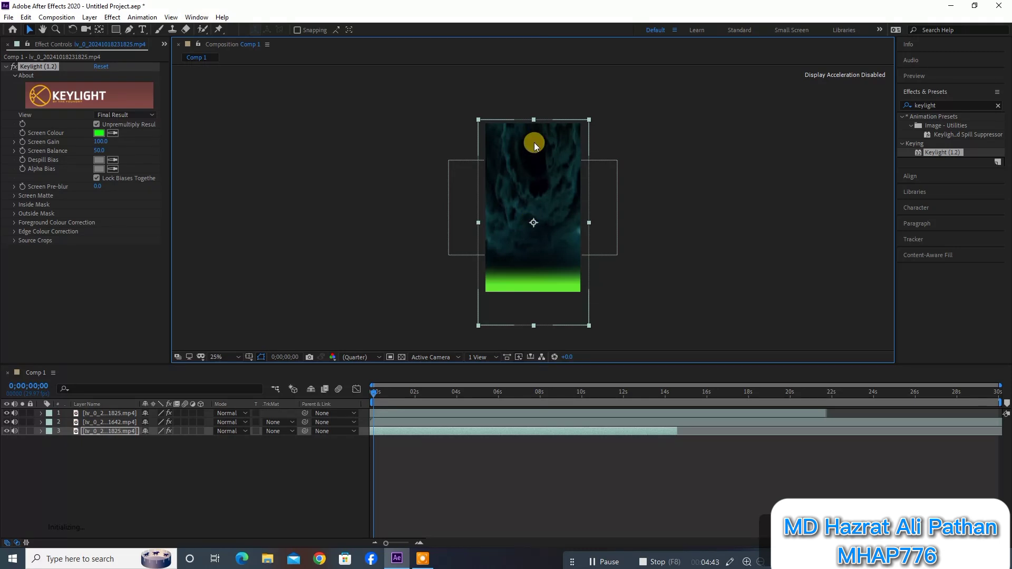
left_click_drag(533, 120, 534, 112)
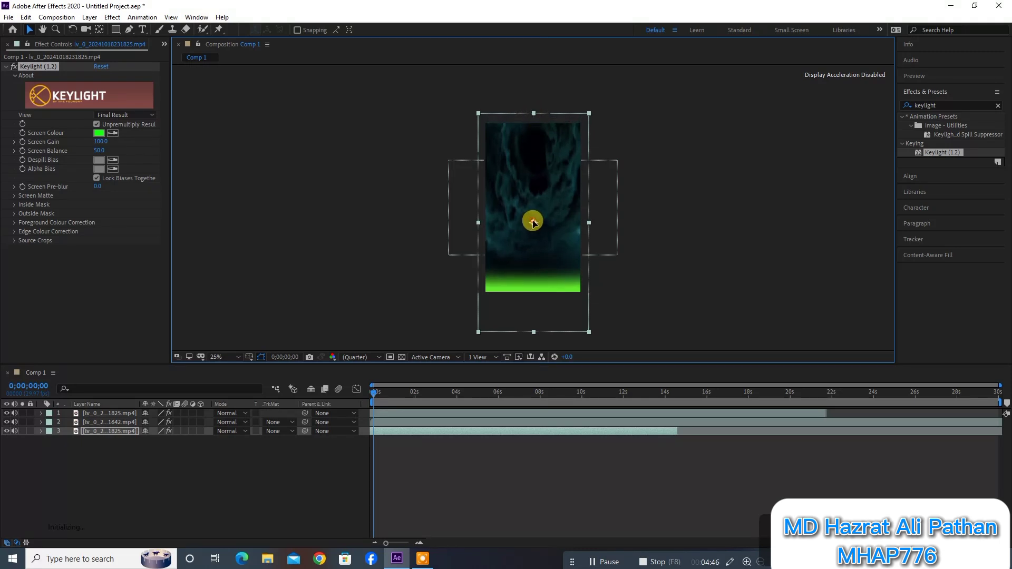
left_click_drag(533, 223, 531, 244)
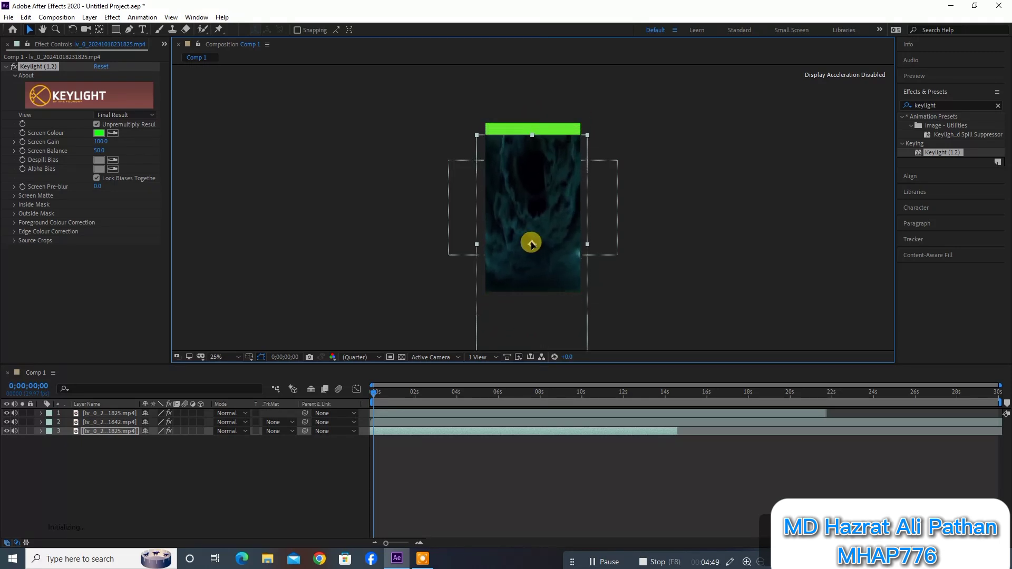
left_click_drag(531, 135, 531, 130)
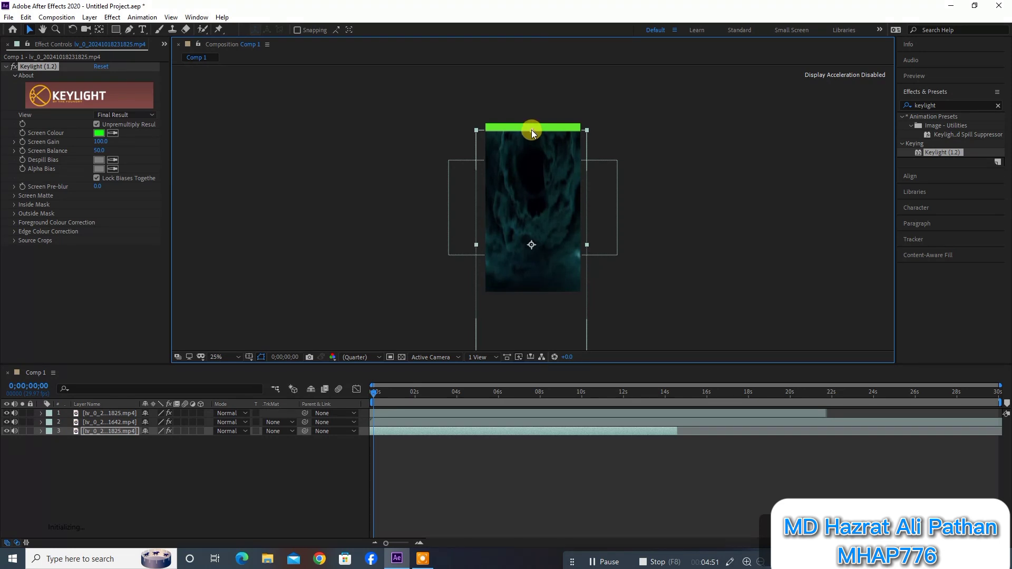
left_click_drag(531, 245, 526, 235)
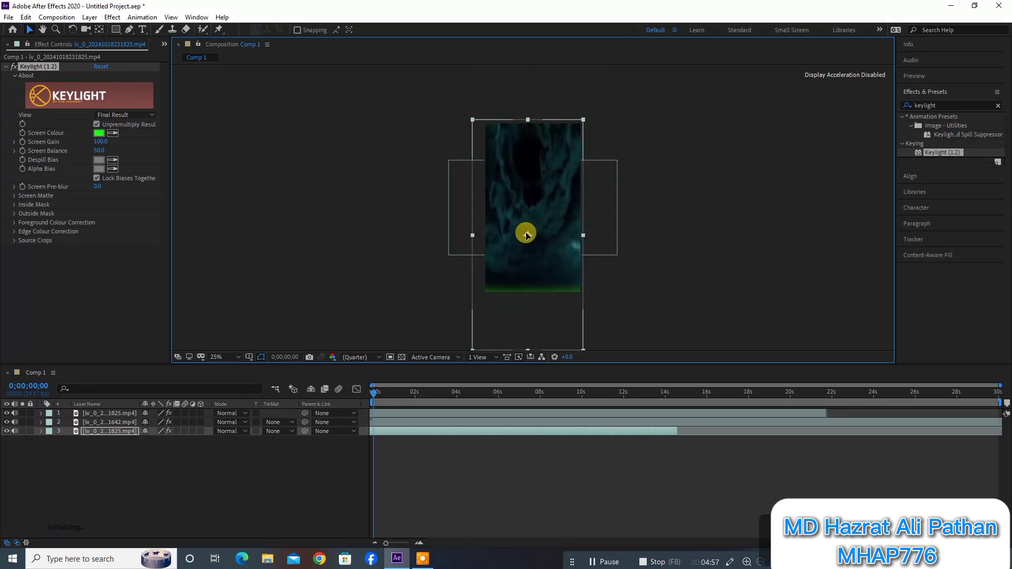
left_click_drag(527, 235, 530, 238)
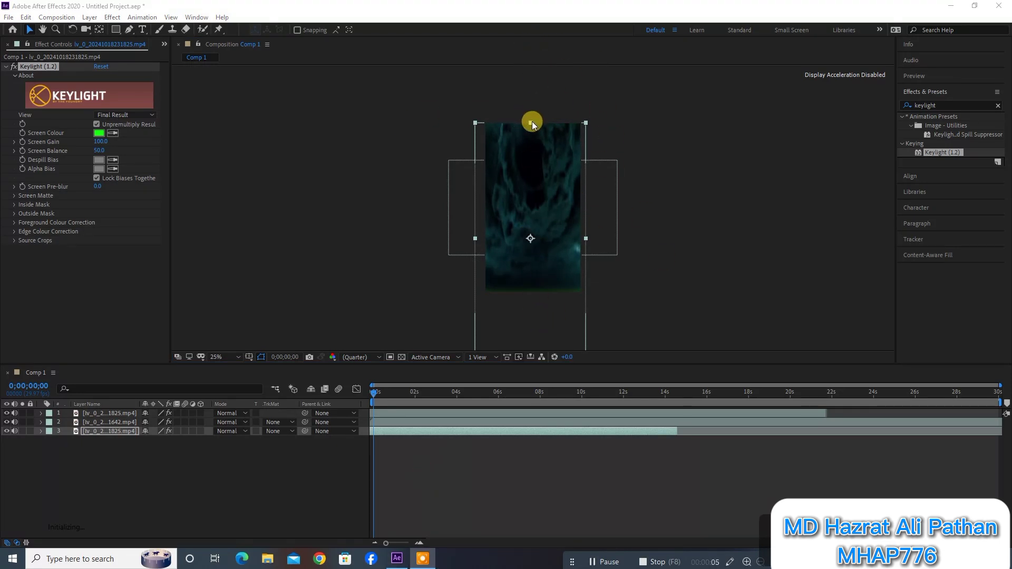
left_click_drag(531, 123, 529, 116)
left_click_drag(530, 238, 532, 240)
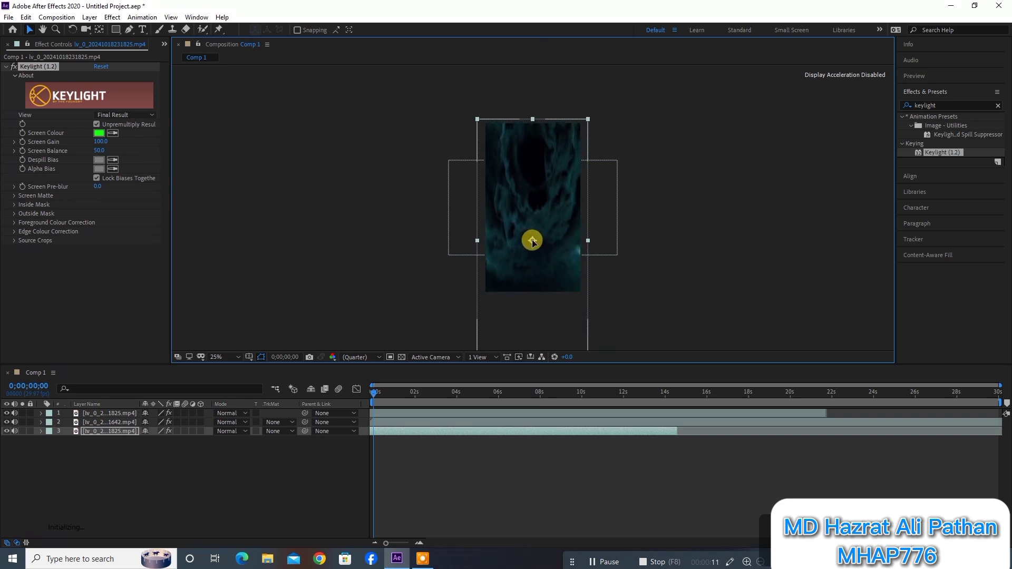
left_click(400, 422)
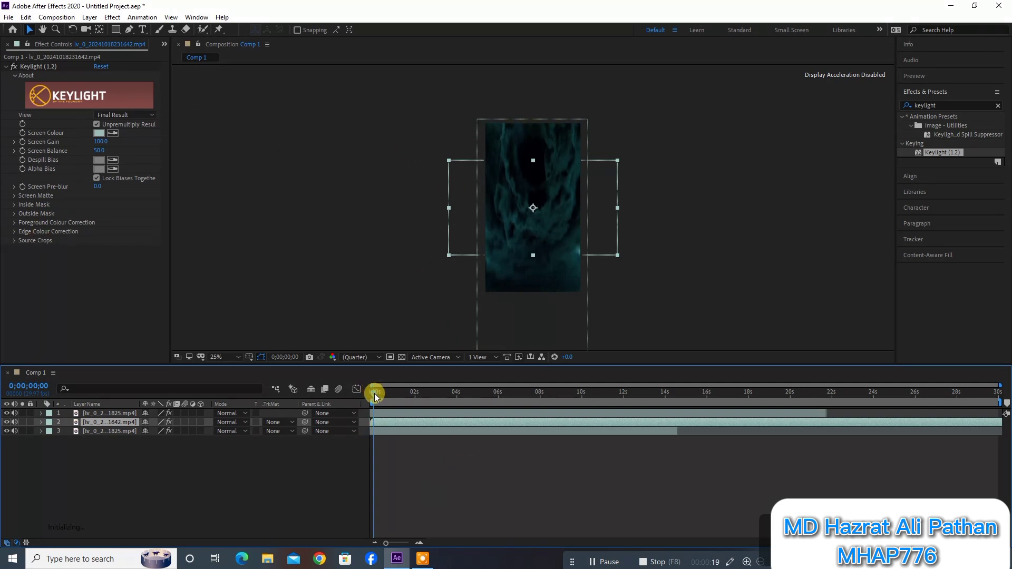
Scale layer 2's lightning clip from its top-left corner to fill the vertical frame.
left_click_drag(375, 395, 379, 395)
left_click_drag(448, 160, 477, 125)
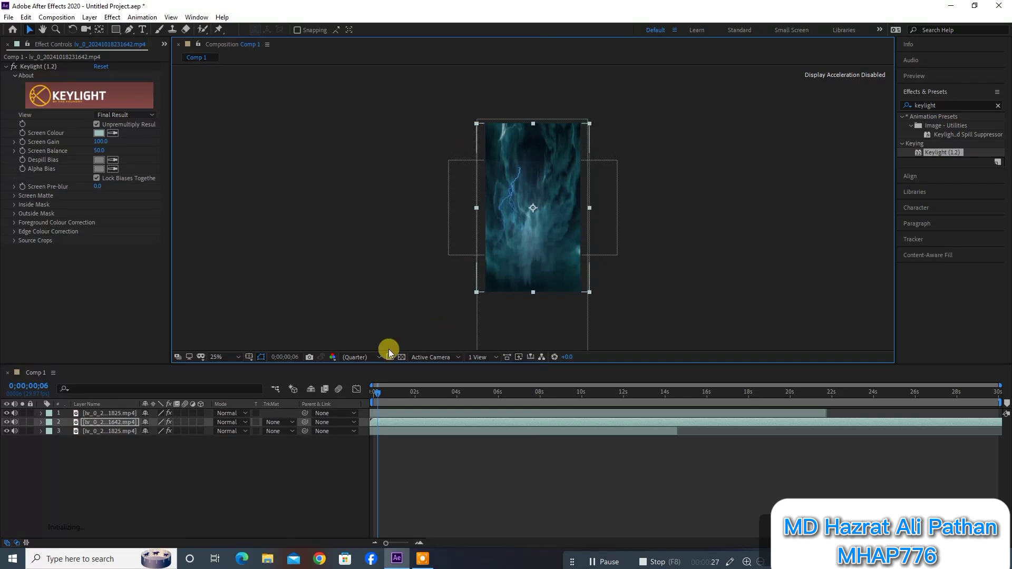
left_click_drag(379, 391, 414, 391)
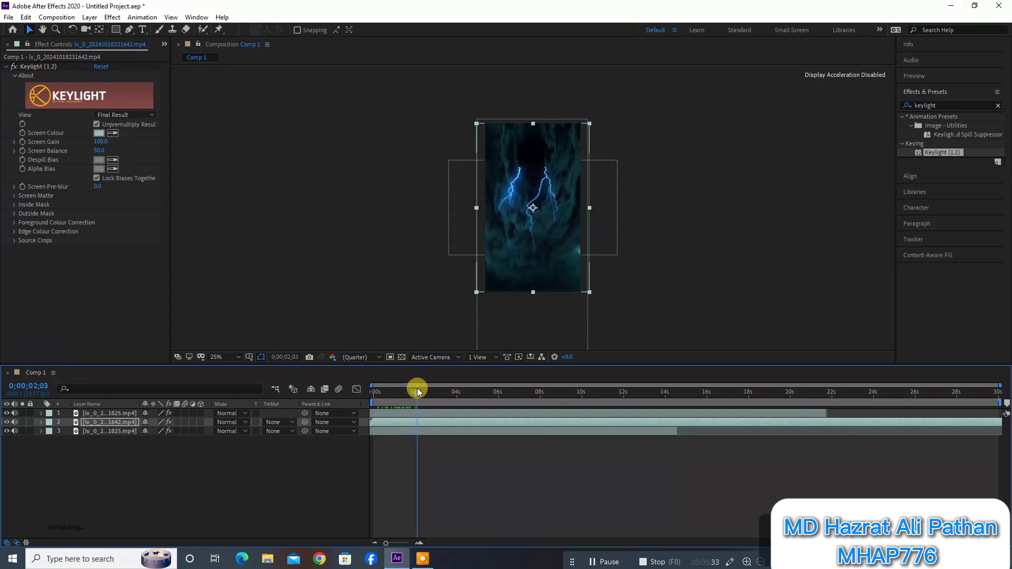
Make layer 1 taller and narrower to cover the frame, then scrub around 2 s to check.
left_click(387, 413)
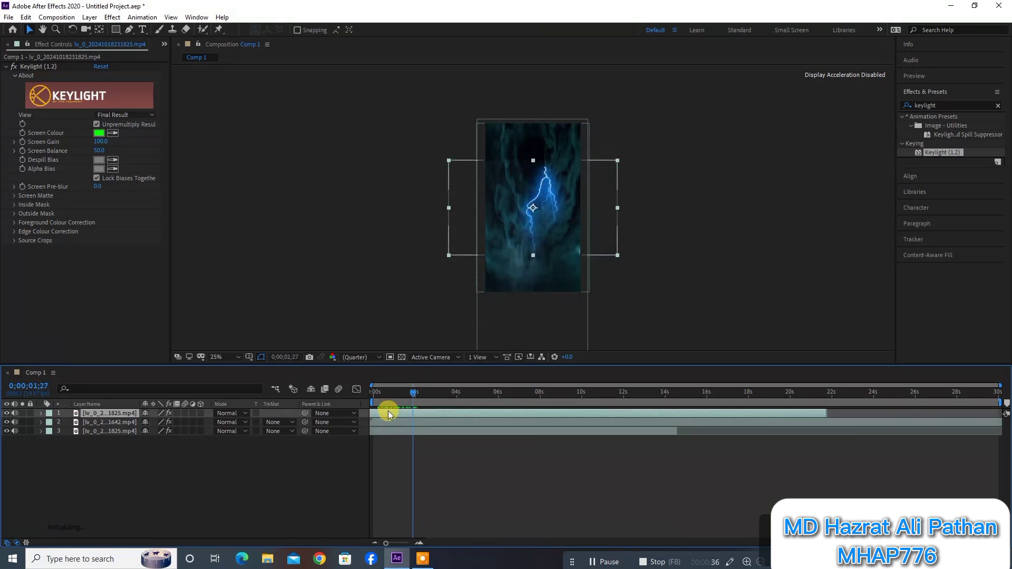
left_click(448, 161)
left_click_drag(449, 162, 449, 109)
left_click_drag(533, 211, 534, 203)
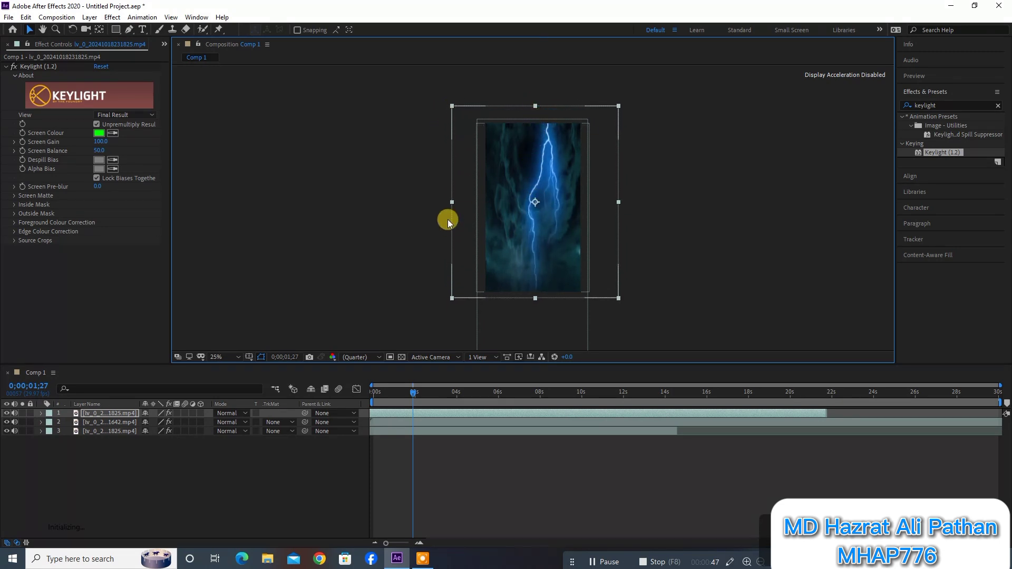
left_click_drag(452, 201, 467, 202)
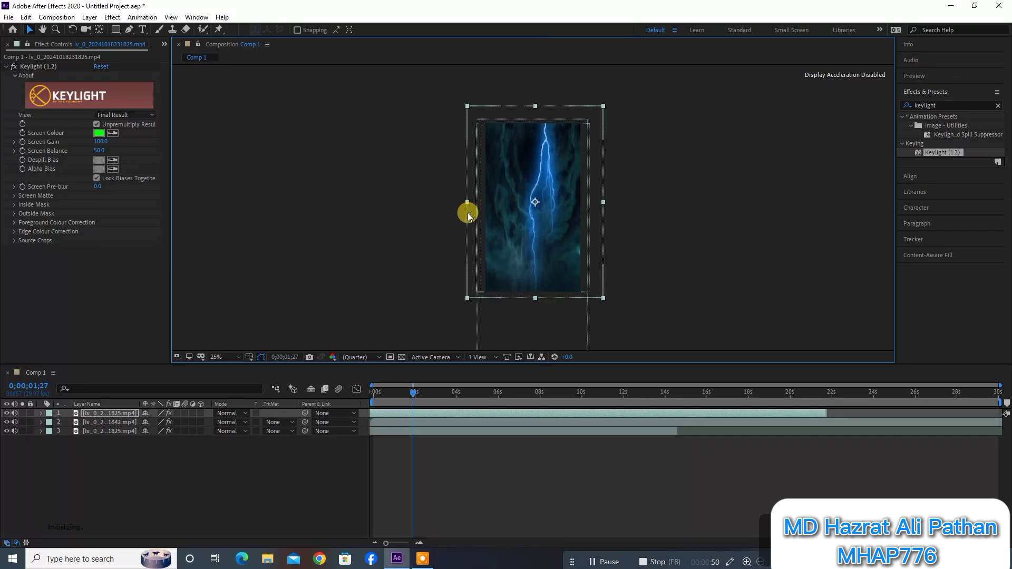
left_click_drag(535, 106, 535, 102)
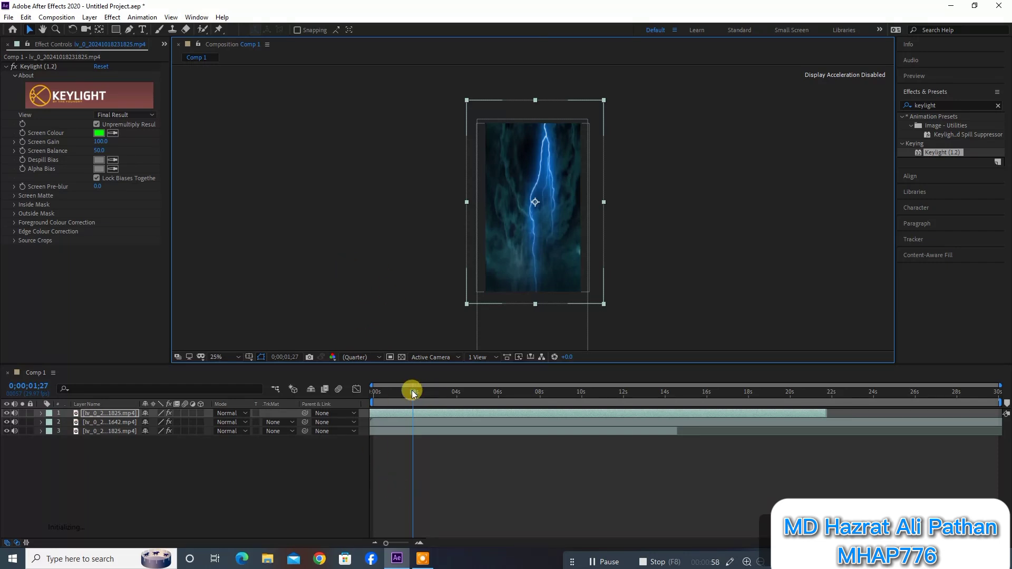
left_click_drag(412, 390, 435, 398)
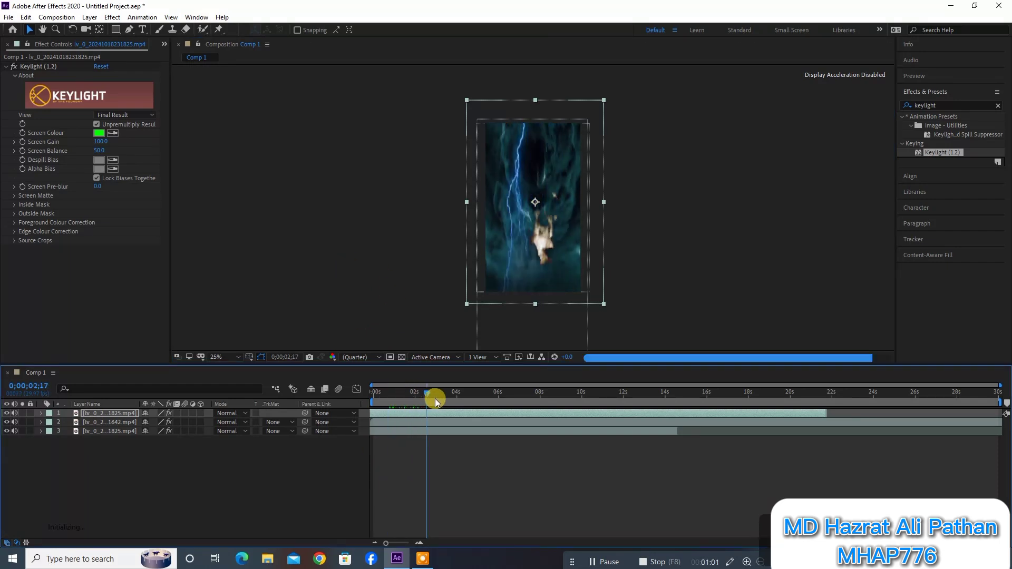
mouse_move(435, 398)
left_mouse_down()
mouse_move(593, 393)
mouse_move(369, 401)
left_mouse_up()
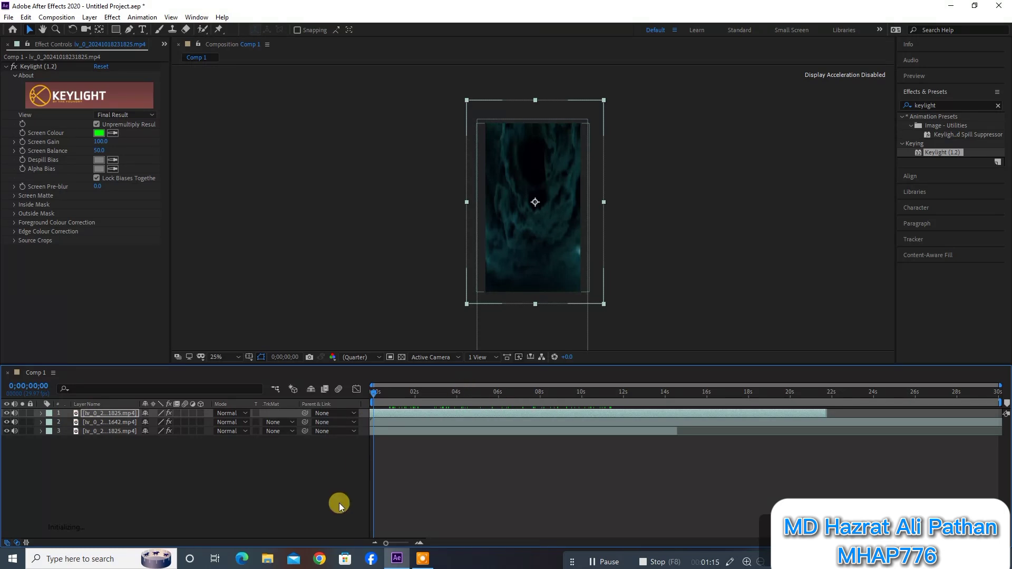
Hide layers 1 and 3, play and stop a preview of the green-screen clip, then re-enable all layers.
left_click(7, 431)
left_click(6, 431)
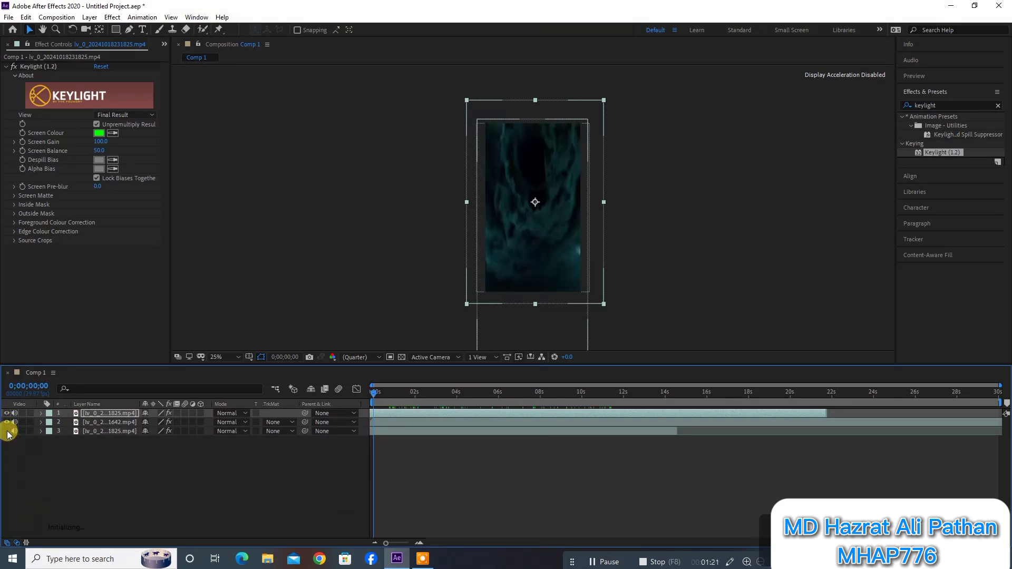
left_click(6, 431)
left_click(7, 414)
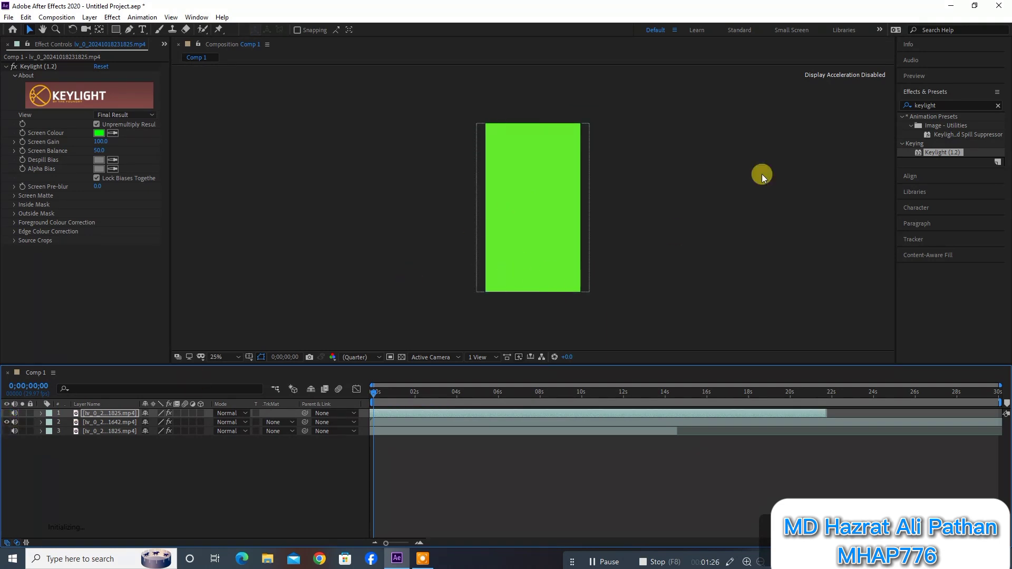
left_click(919, 76)
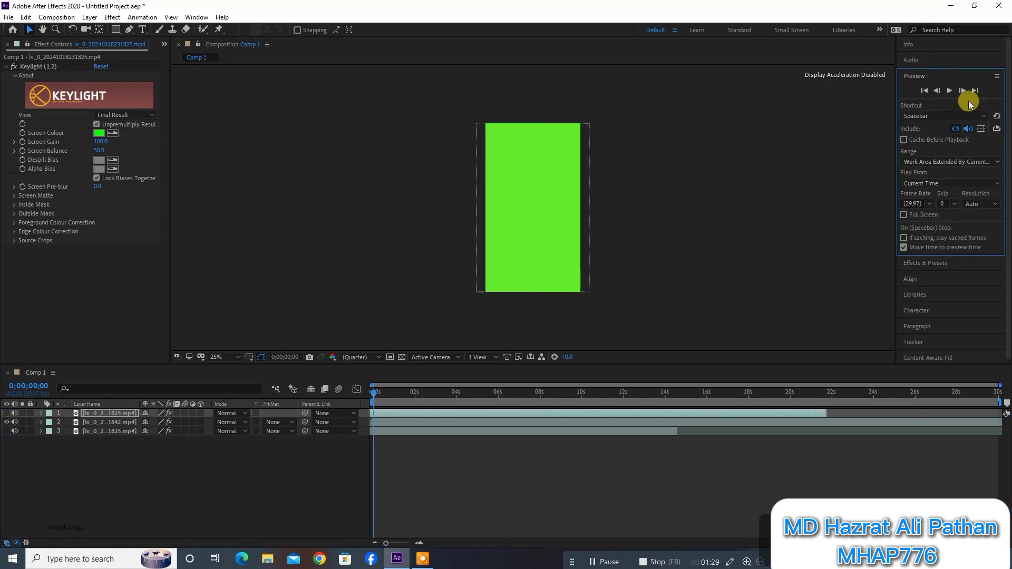
left_click(949, 91)
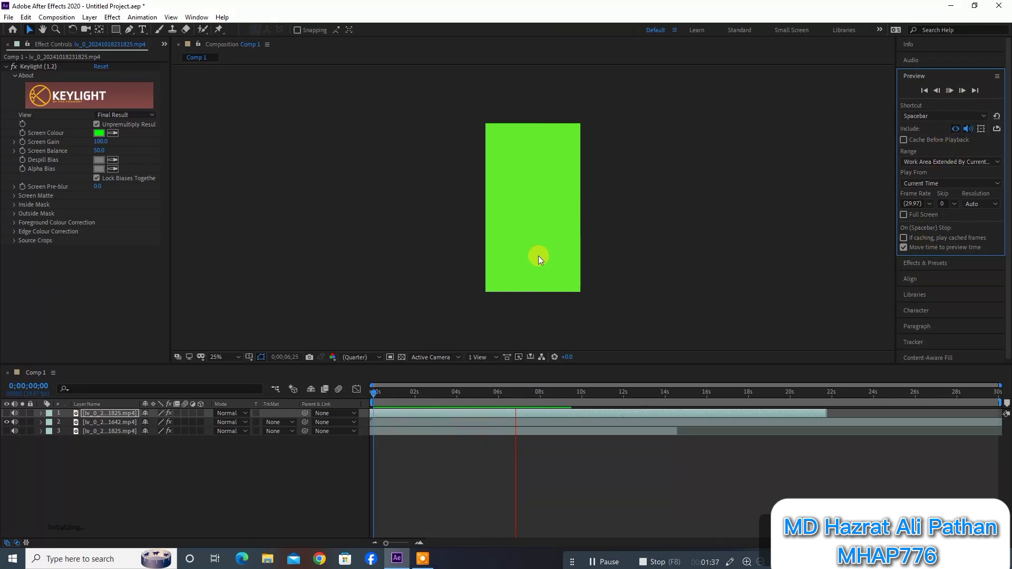
left_click(949, 90)
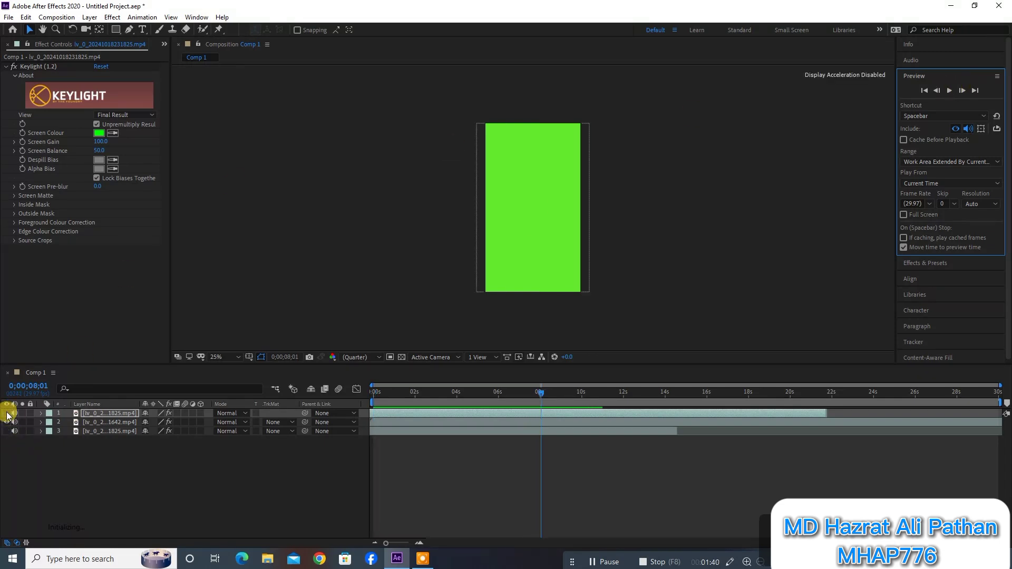
left_click_drag(7, 413, 7, 431)
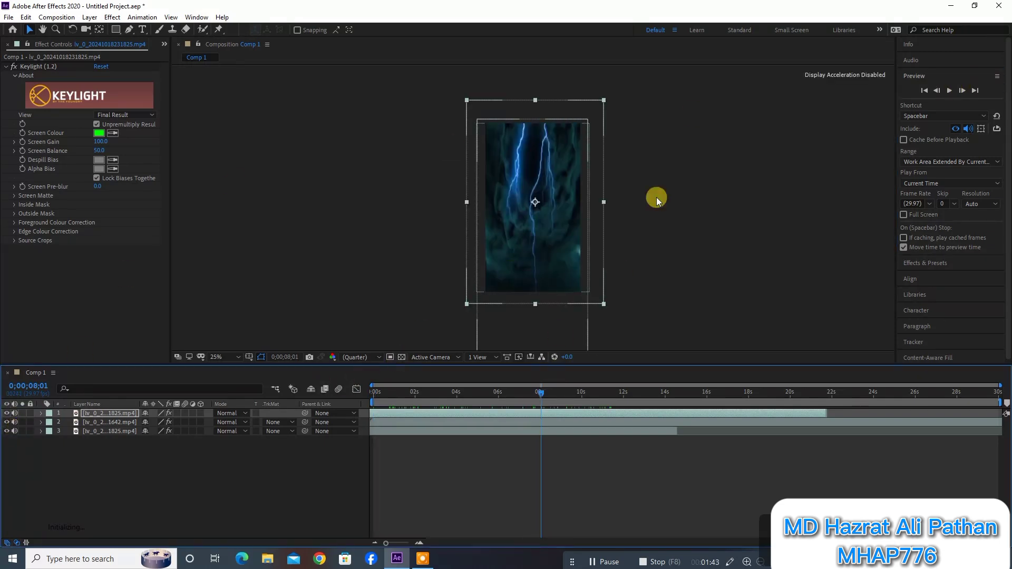
left_click(400, 421)
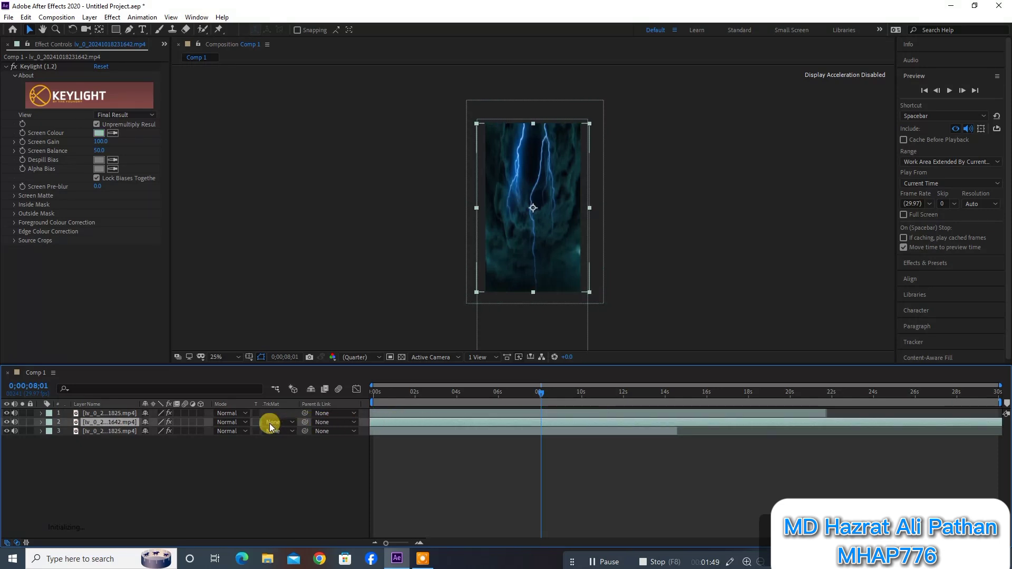
mouse_move(537, 399)
left_mouse_down()
mouse_move(423, 401)
mouse_move(580, 407)
left_mouse_up()
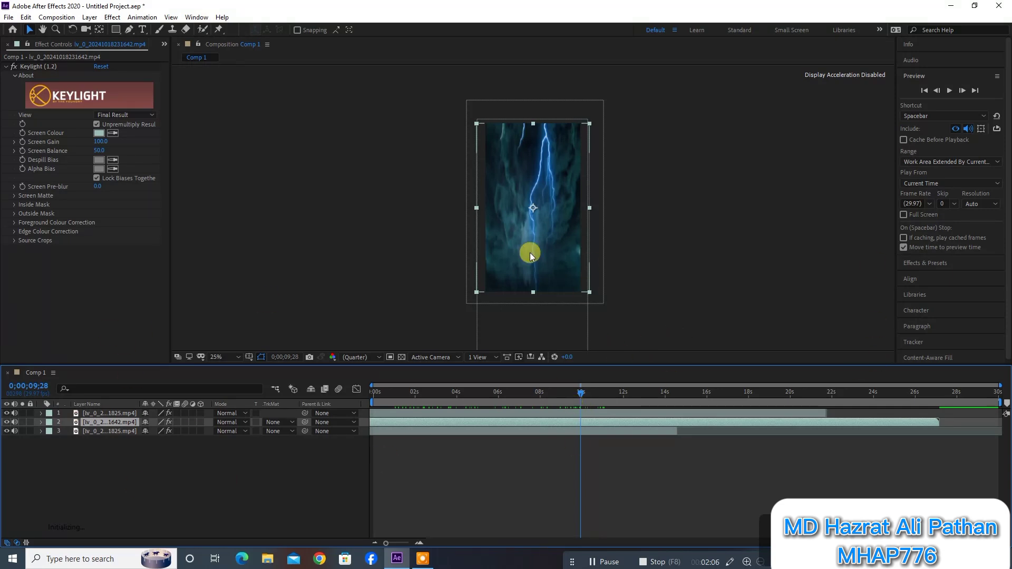
left_click(441, 483)
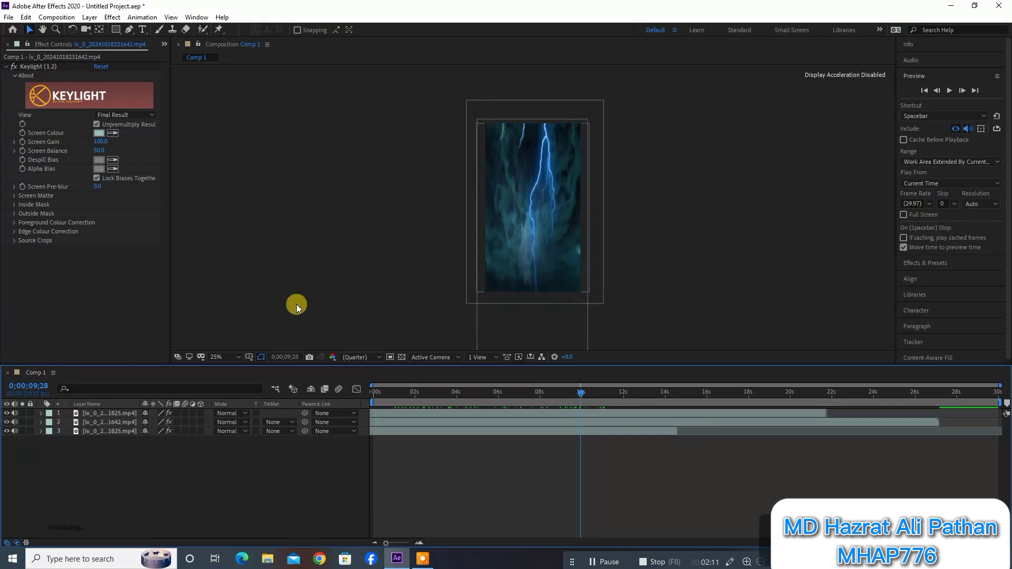
left_click(717, 158)
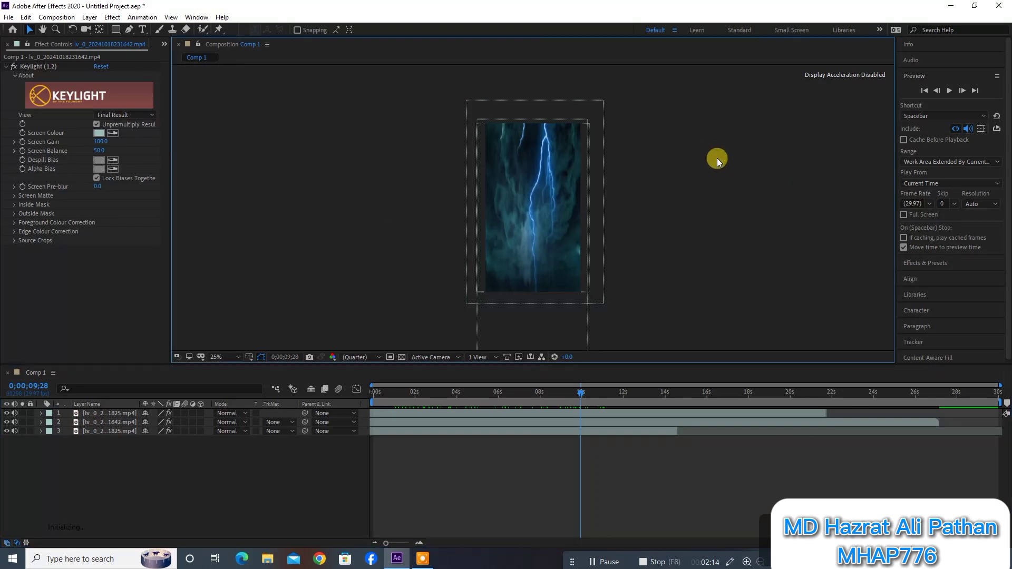
Swap the Effect Controls dock to the Project panel, scrub the playhead back, and minimize After Effects.
left_click(64, 320)
left_click(164, 43)
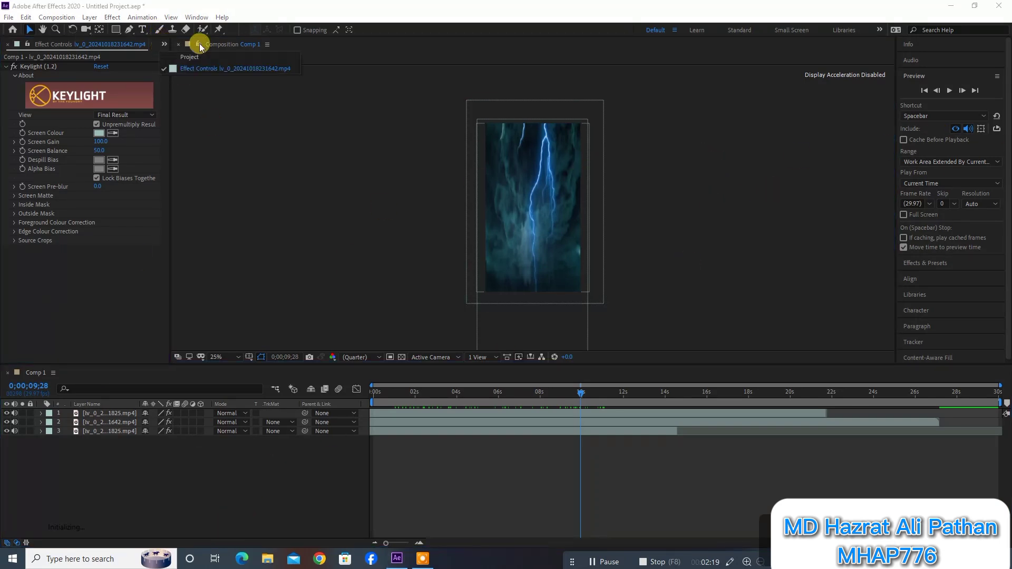
left_click(234, 57)
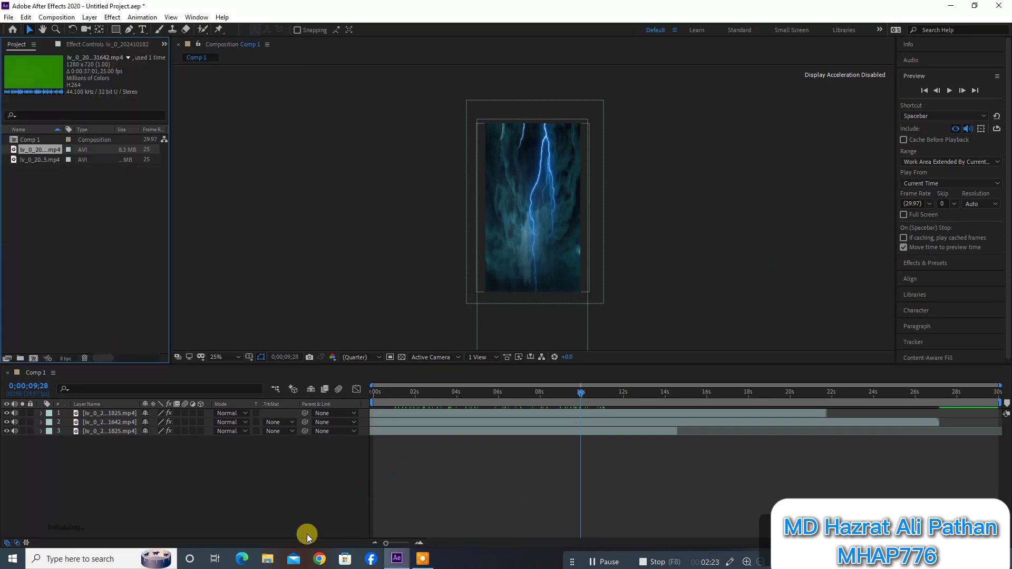
left_click(274, 457)
left_click_drag(589, 396, 381, 404)
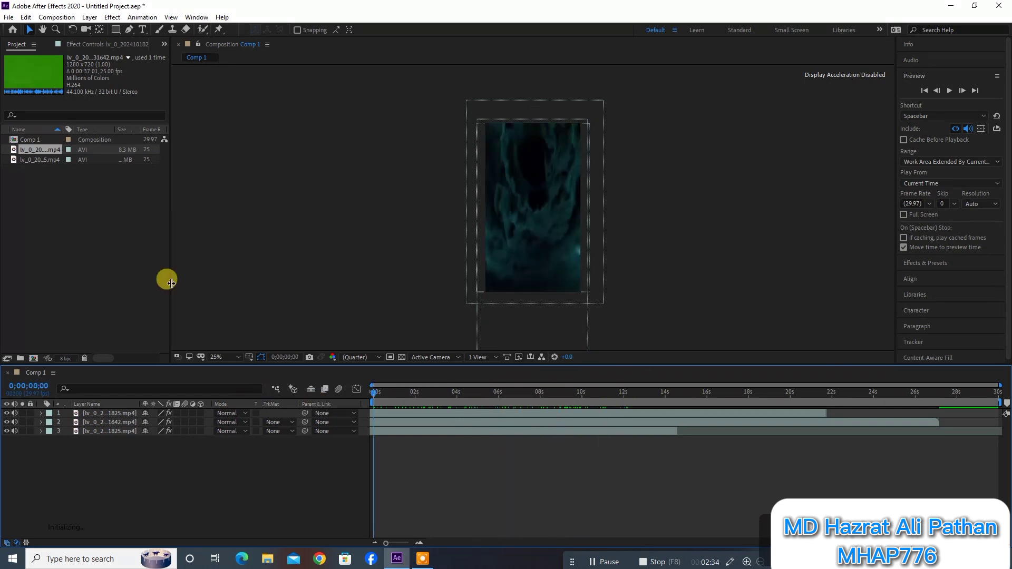
left_click(951, 6)
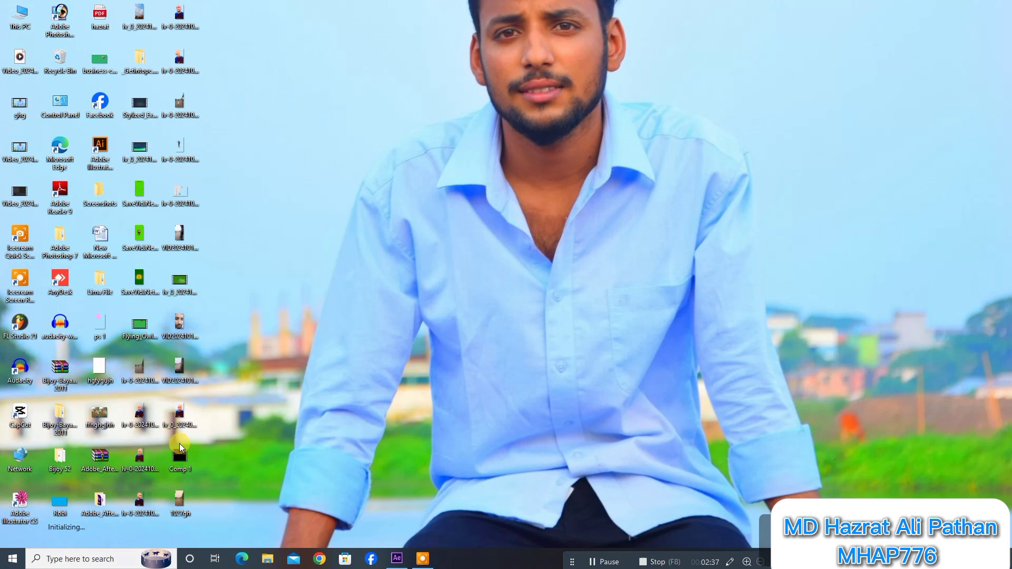
Import the person GIF from the desktop, add it as Comp 1's top layer, and scale it to fill the frame.
left_click_drag(141, 420, 24, 177)
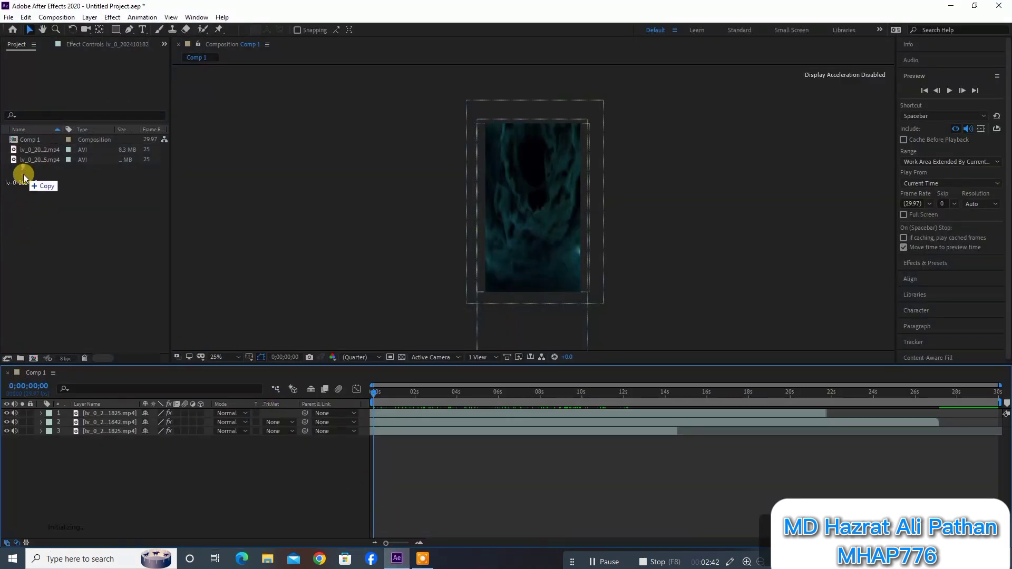
left_click_drag(32, 169, 49, 413)
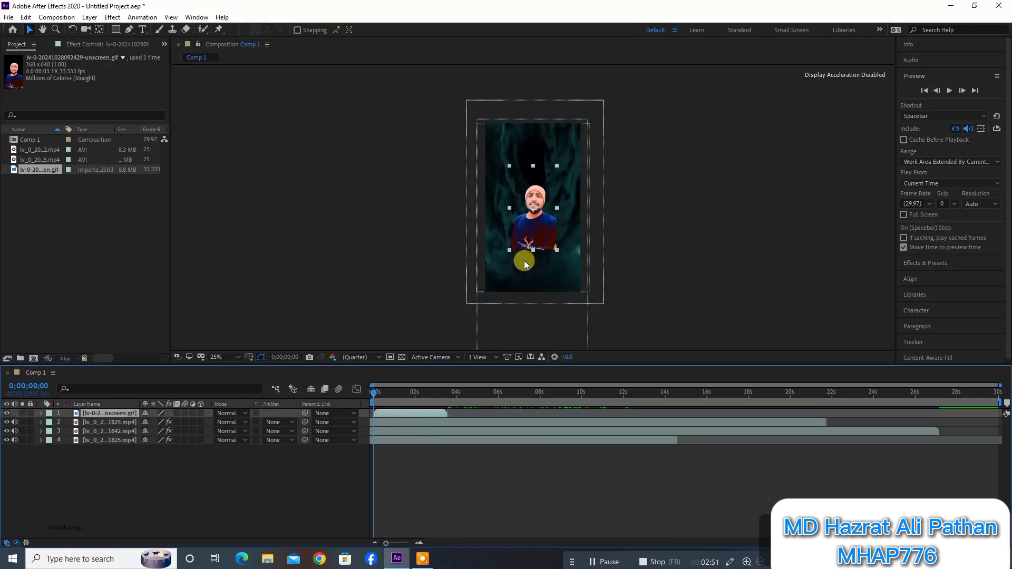
left_click_drag(557, 251, 579, 289)
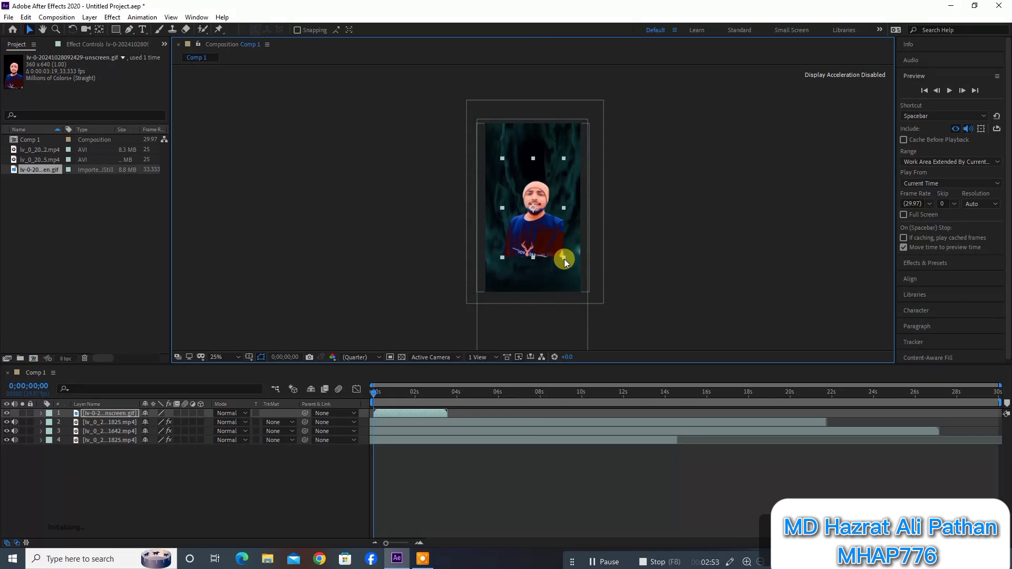
left_click_drag(579, 289, 582, 293)
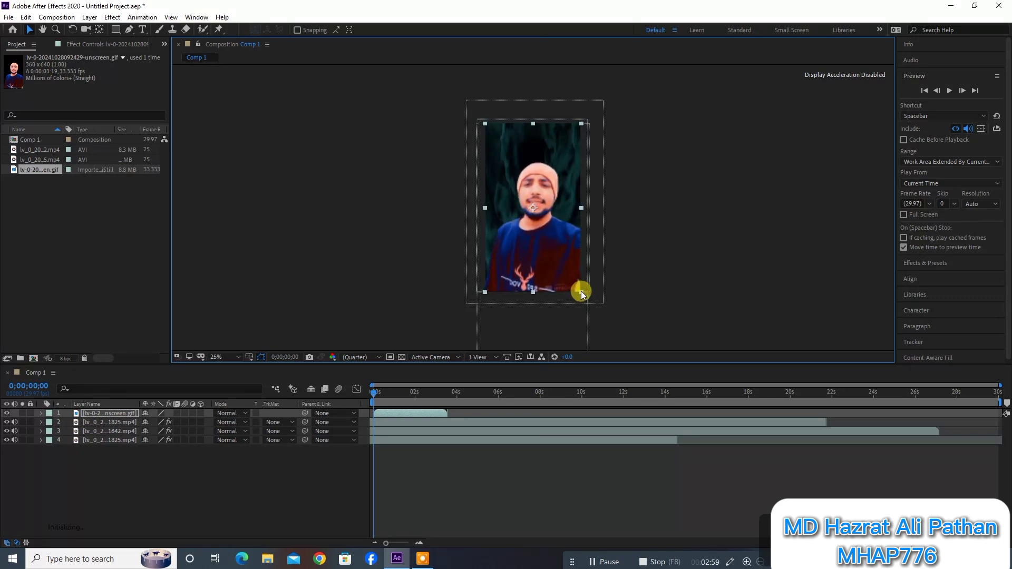
left_click(379, 394)
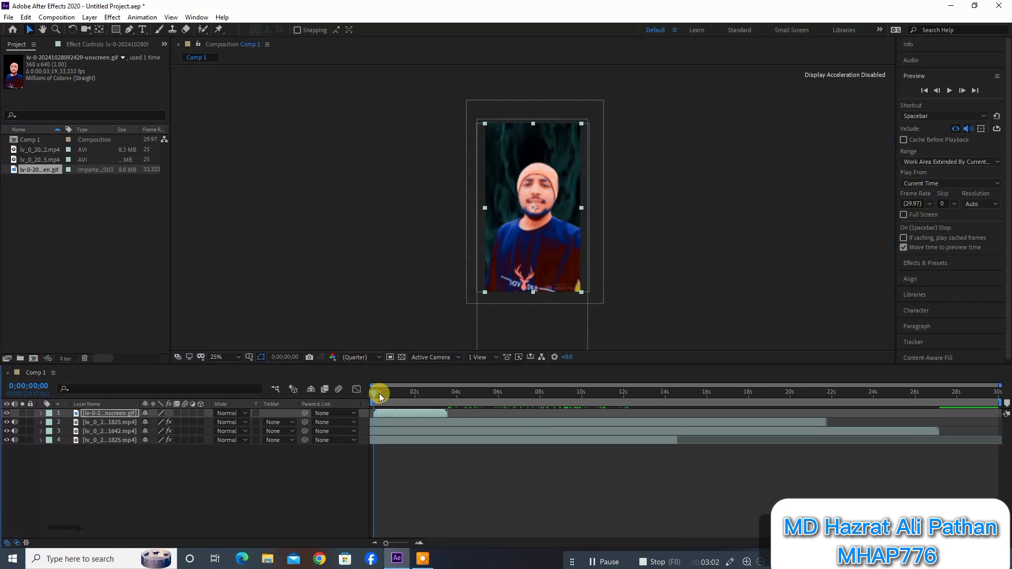
At about 14 seconds, rename layer 2 to 'dfgfh'.
left_click_drag(537, 397, 672, 388)
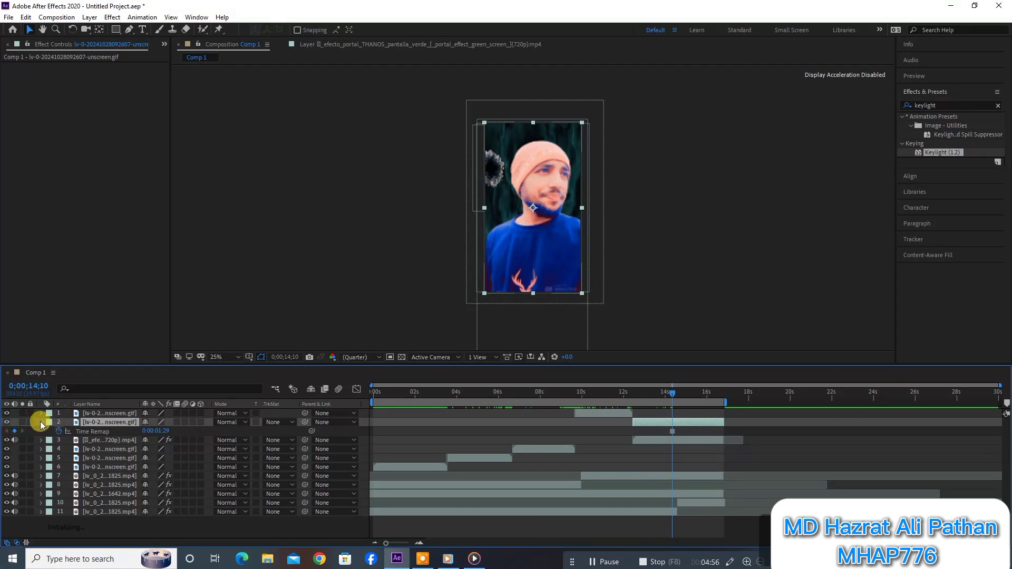
right_click(125, 423)
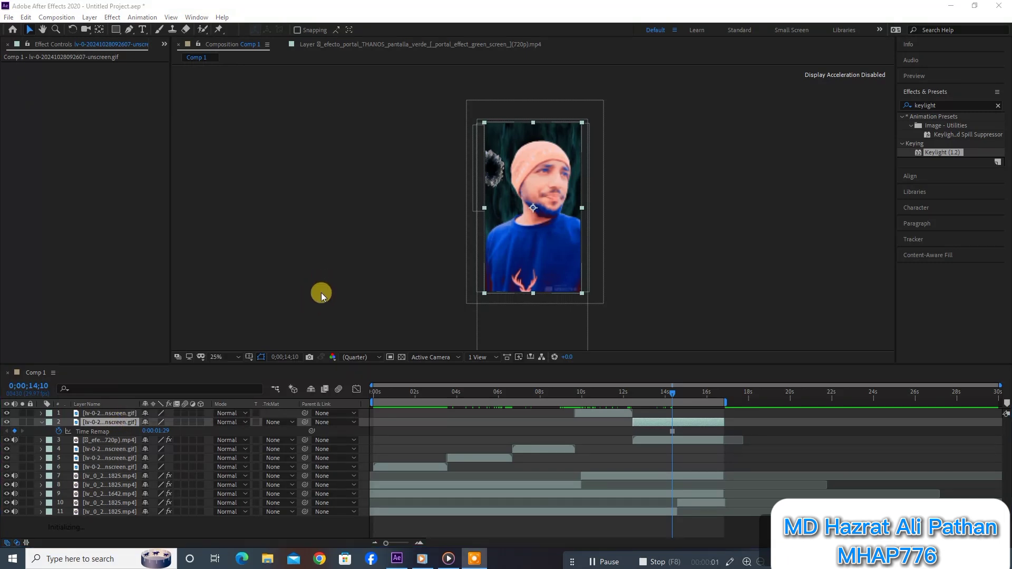
right_click(133, 424)
left_click(179, 410)
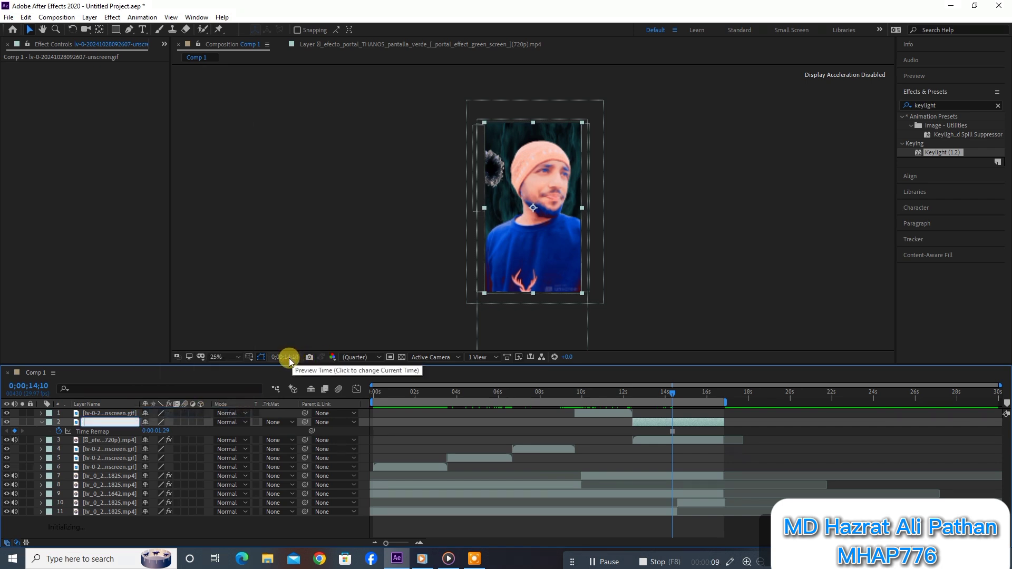
type("dfgfh")
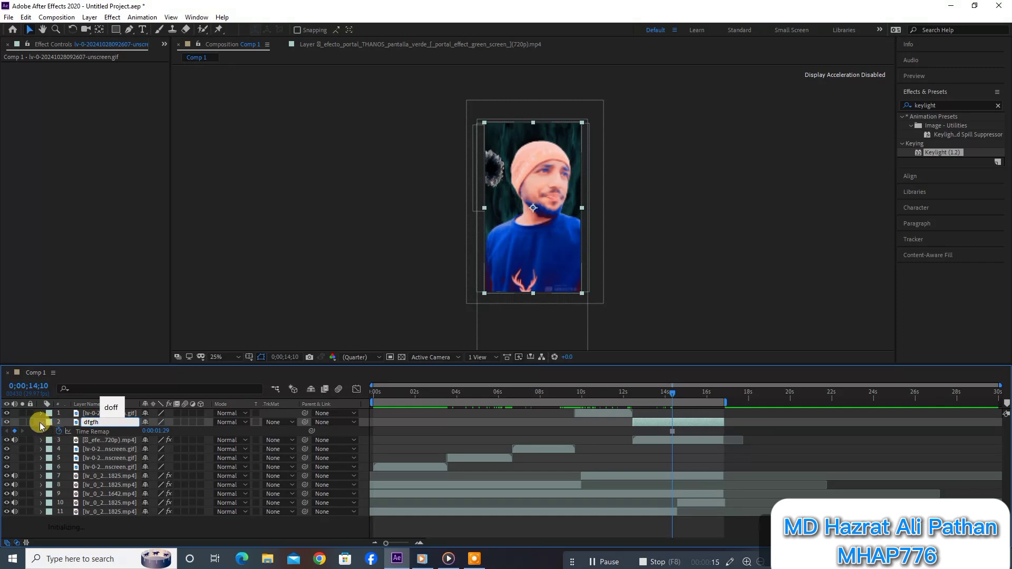
key("Return")
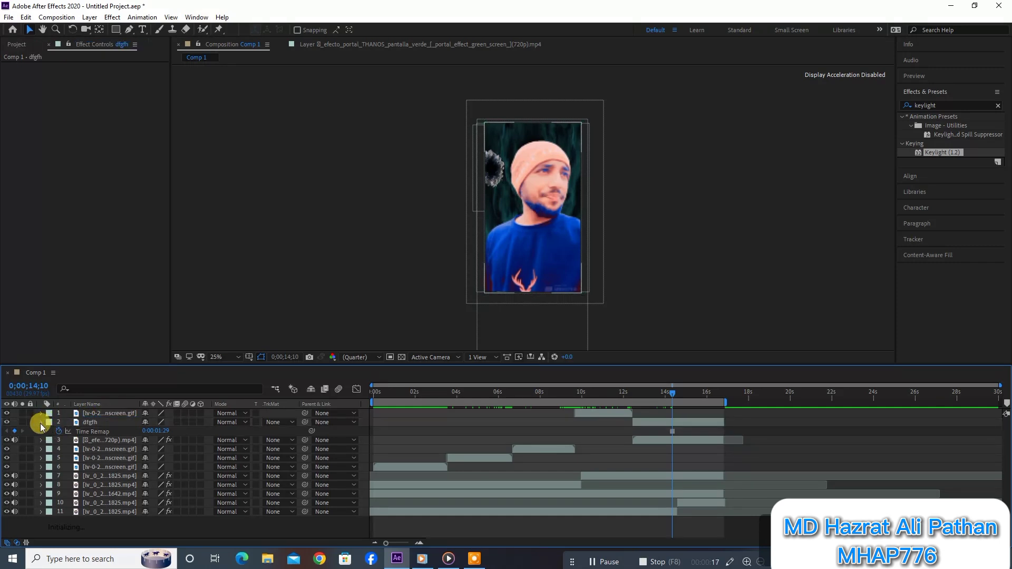
Select the dfgfh layer and drag its anchor point from the face down to the chest with the Pan Behind tool.
left_click(41, 423)
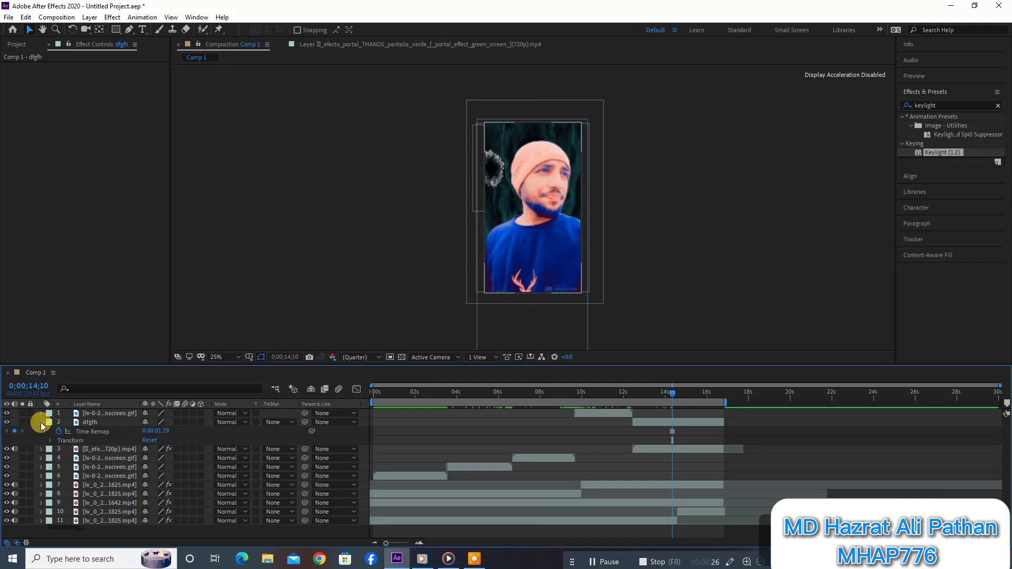
left_click(41, 422)
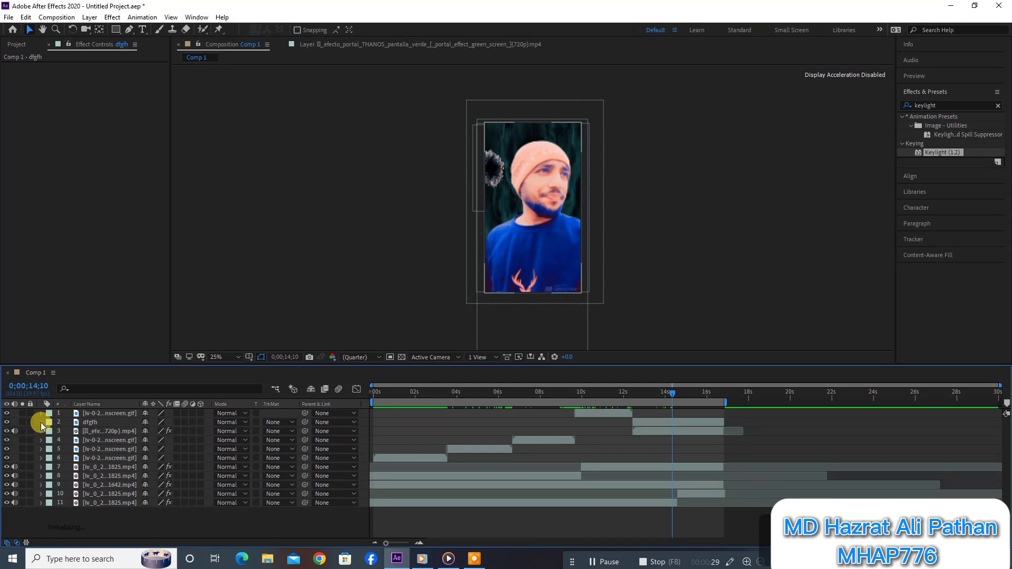
left_click(41, 423)
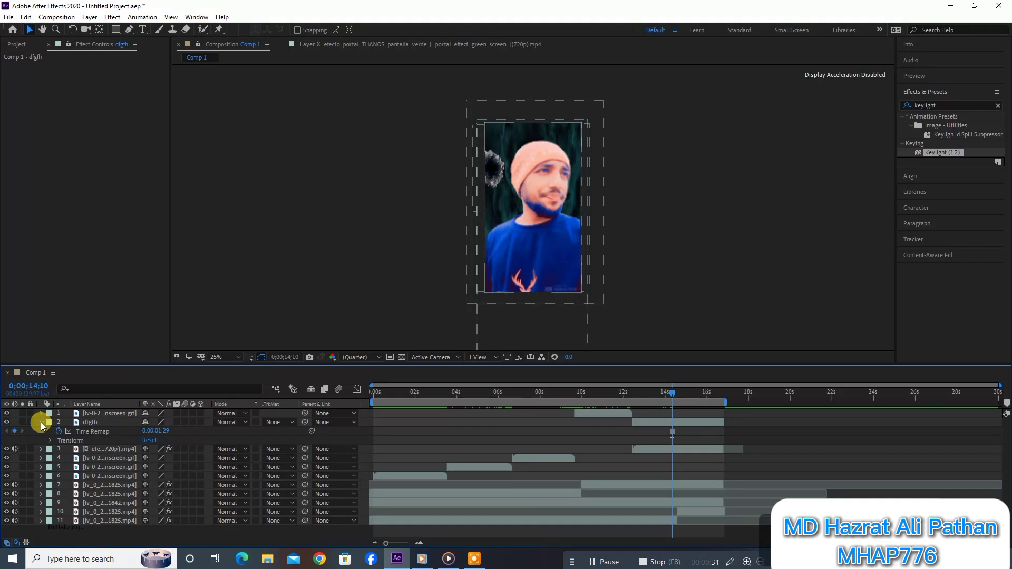
left_click(679, 423)
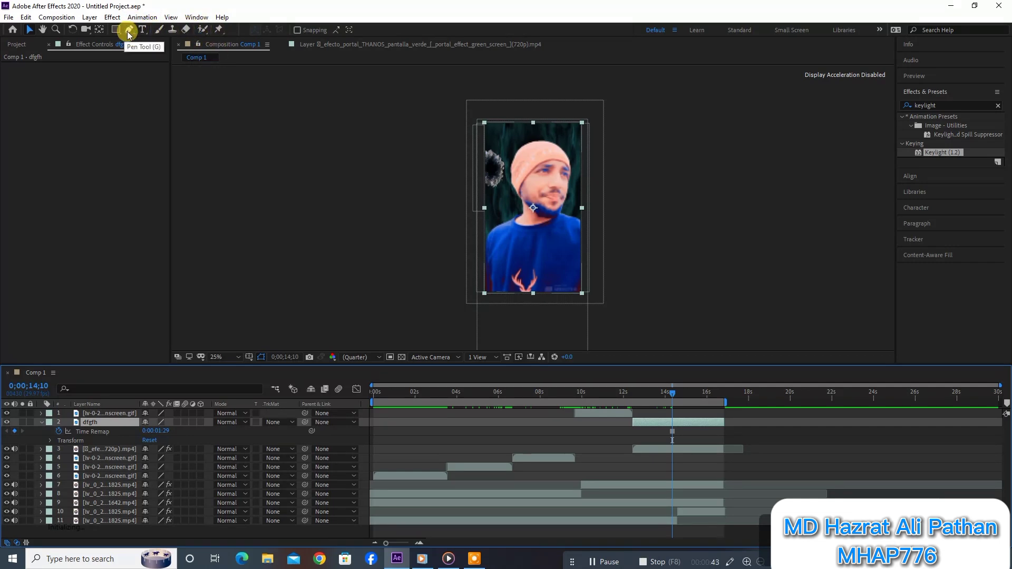
left_click(99, 30)
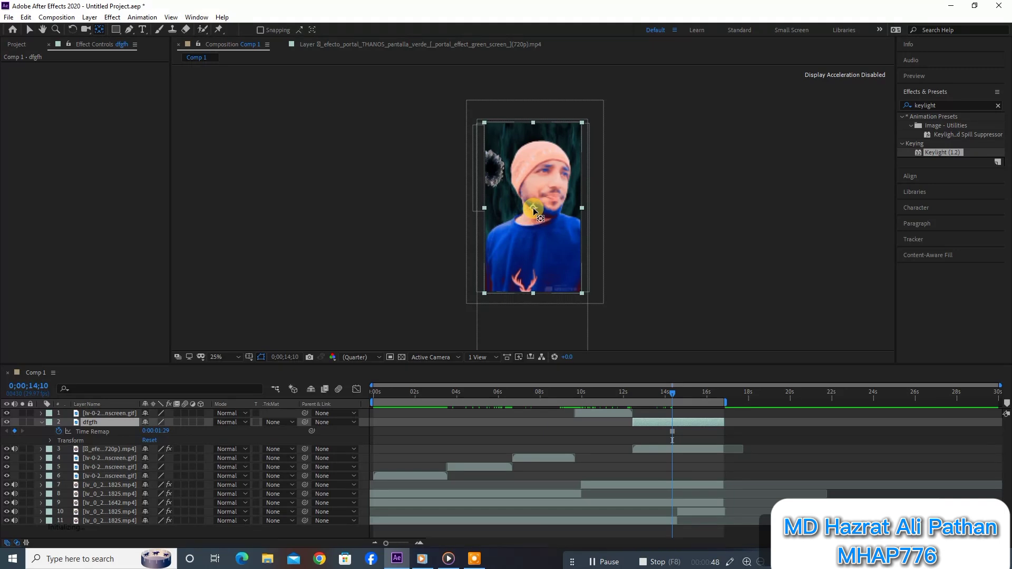
left_click_drag(533, 208, 543, 257)
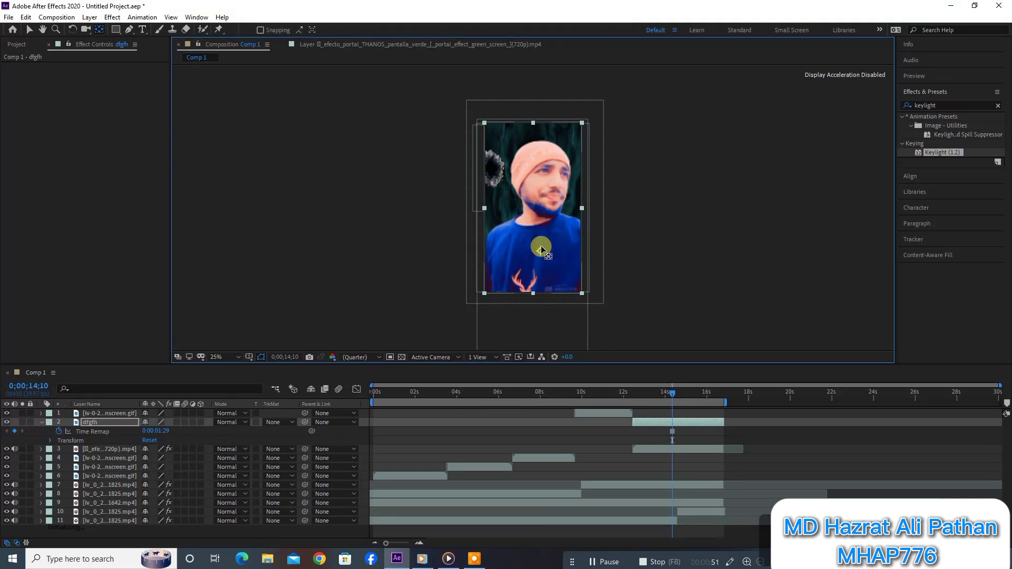
left_click(130, 30)
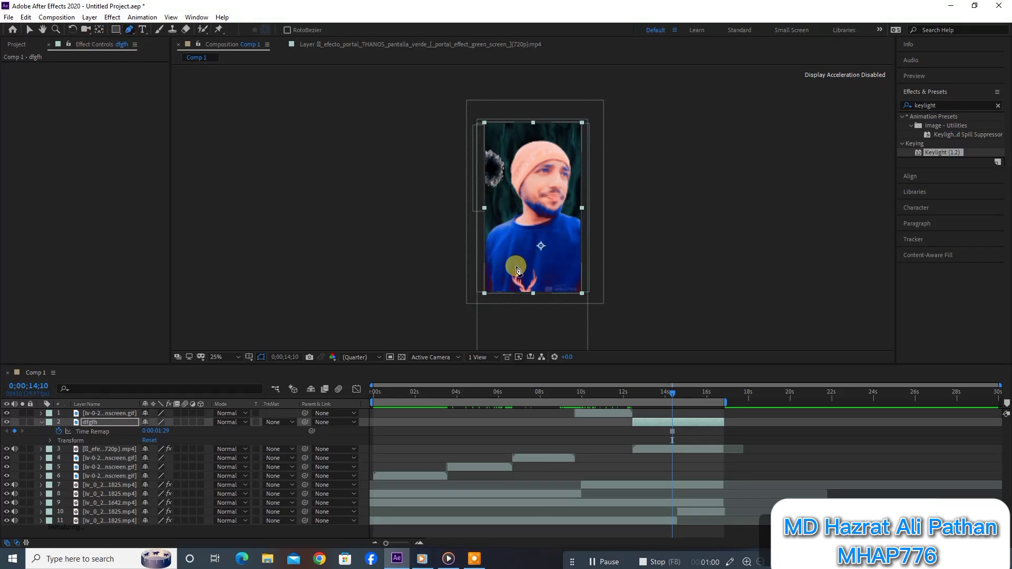
left_click(30, 33)
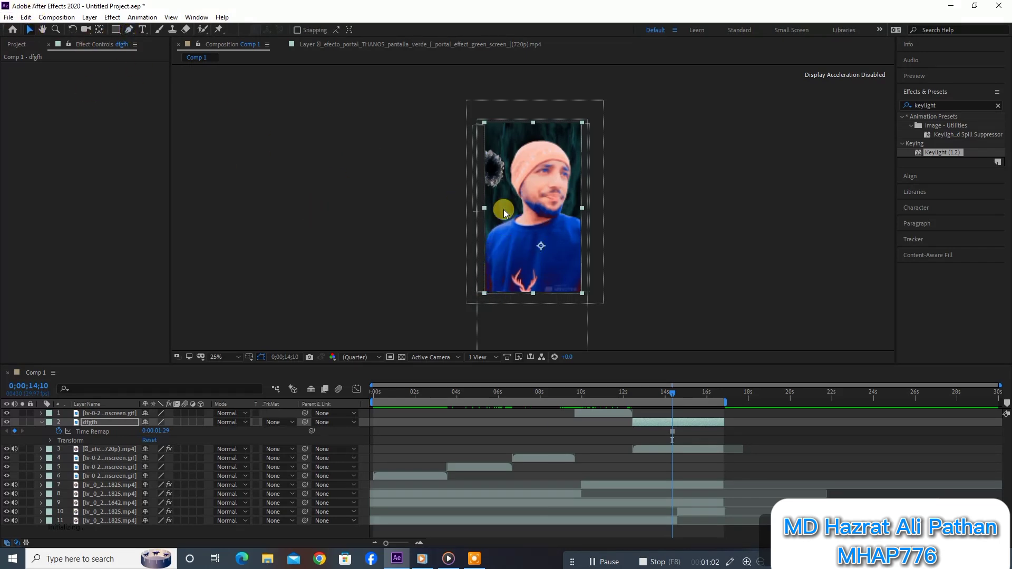
Open dfgfh in the Layer panel at 100% and pen-trace a mask around the body, shoulders and beanie.
double_click(530, 235)
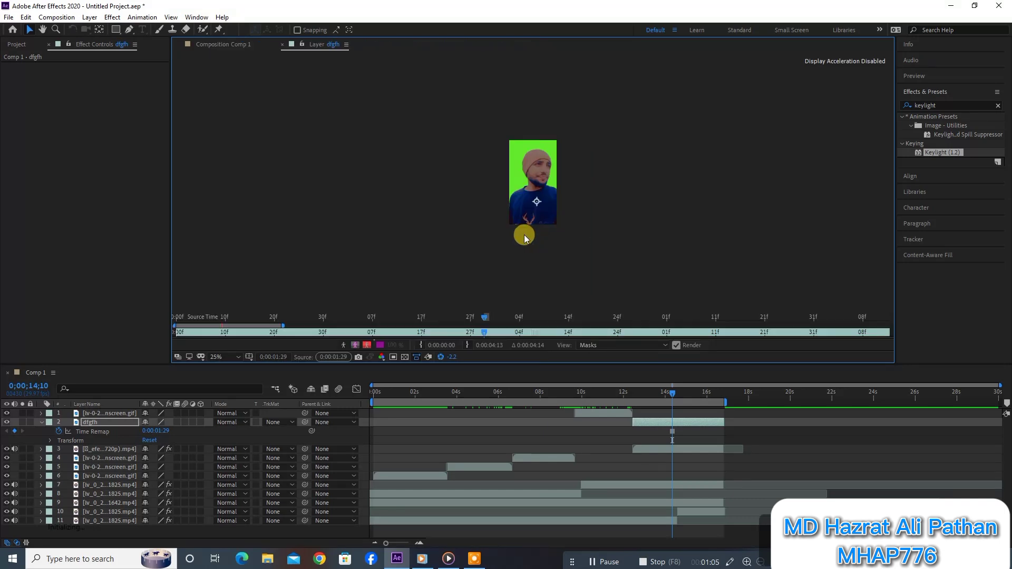
key("slash")
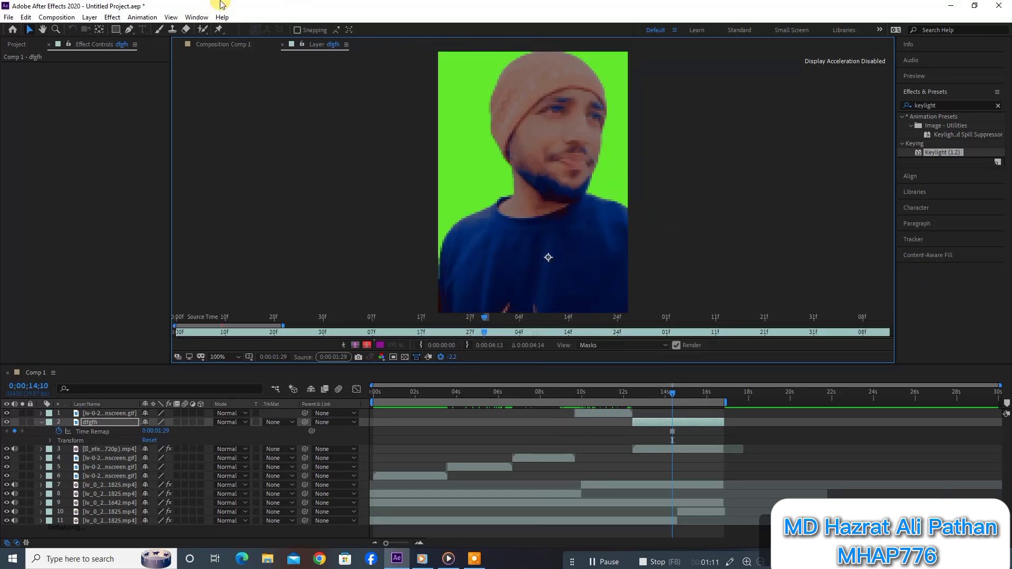
left_click(130, 30)
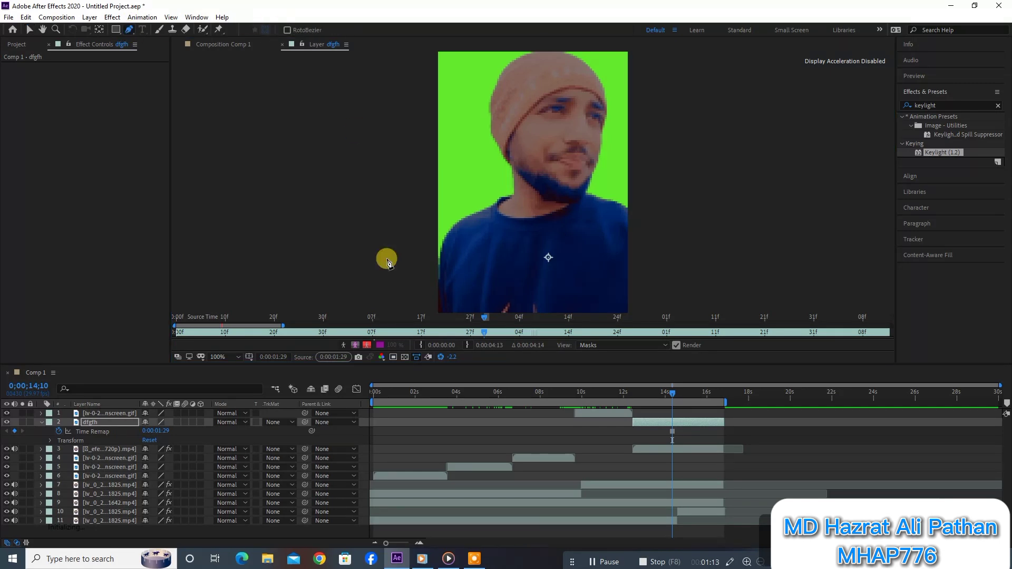
left_click(442, 311)
left_click(440, 296)
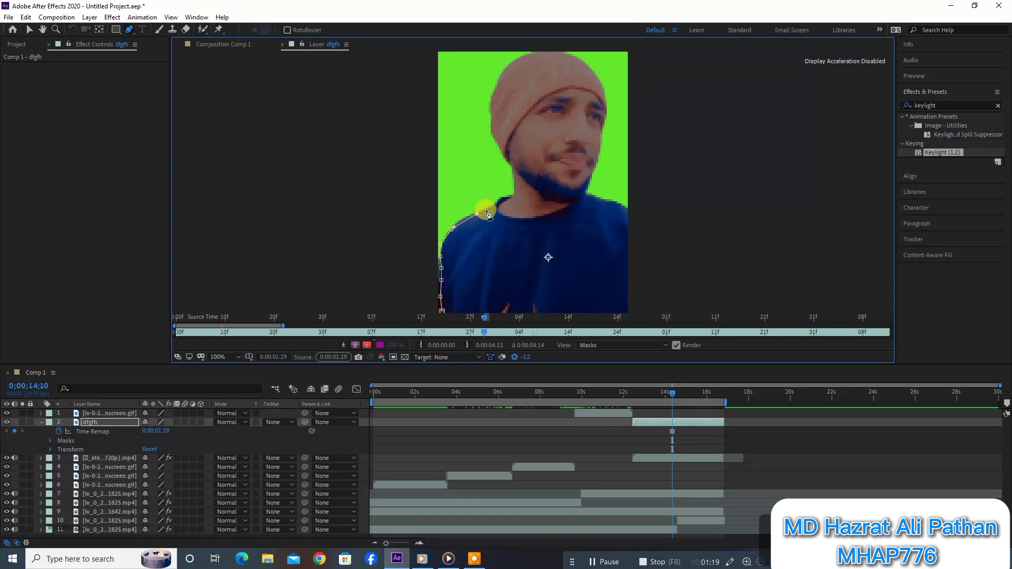
left_click(515, 179)
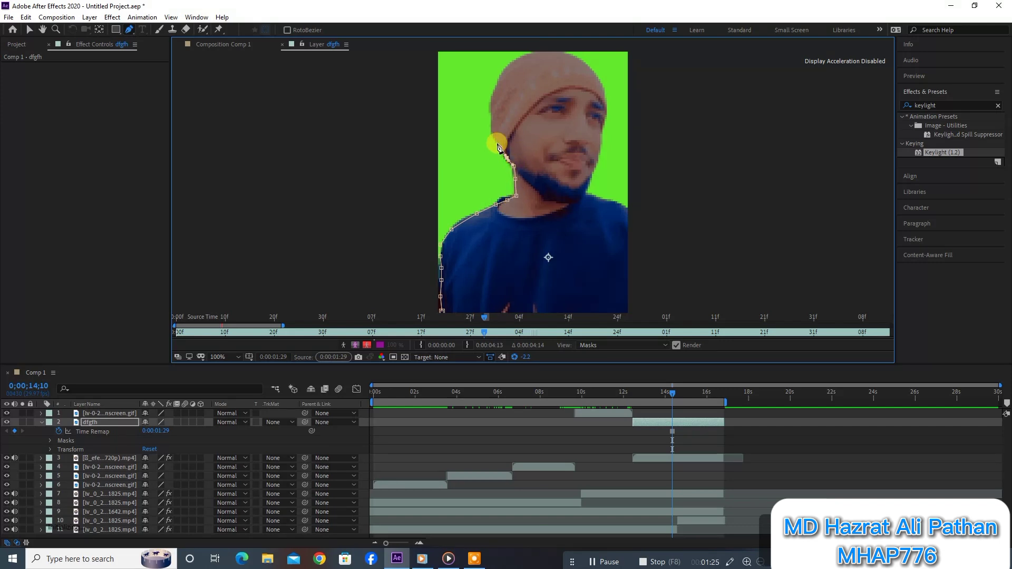
left_click(492, 111)
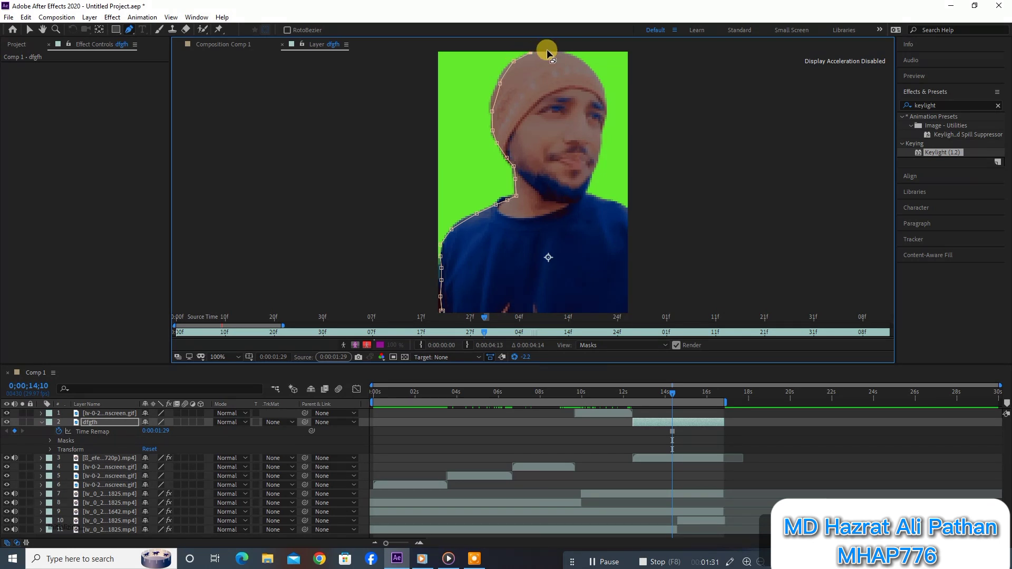
left_click(584, 65)
left_click(605, 115)
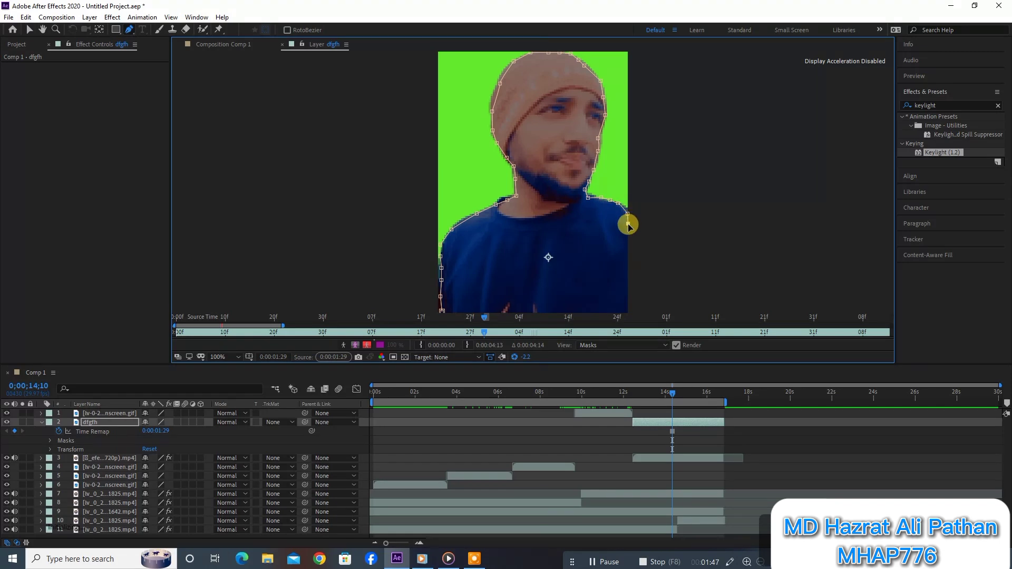
left_click(631, 308)
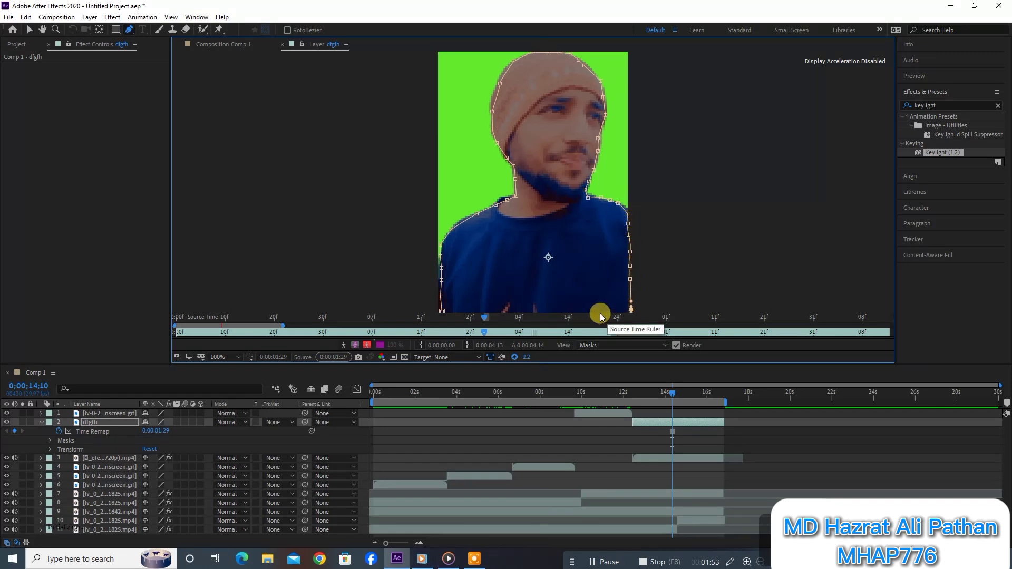
left_click(618, 312)
left_click_drag(586, 311, 552, 296)
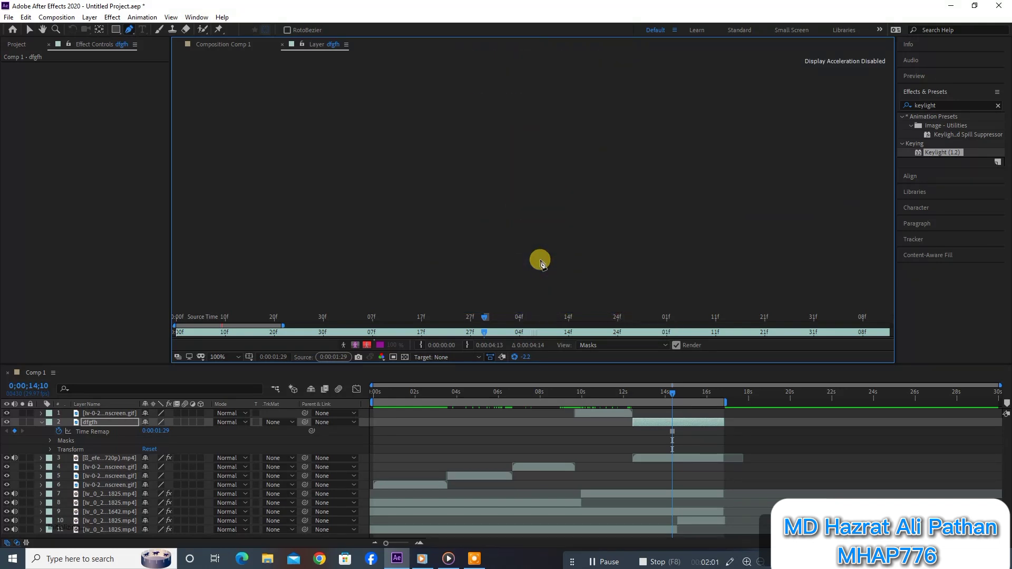
Pan the layer view and drag mask points to flatten the bottom edge along the shirt.
scroll(540, 262, "down", 2)
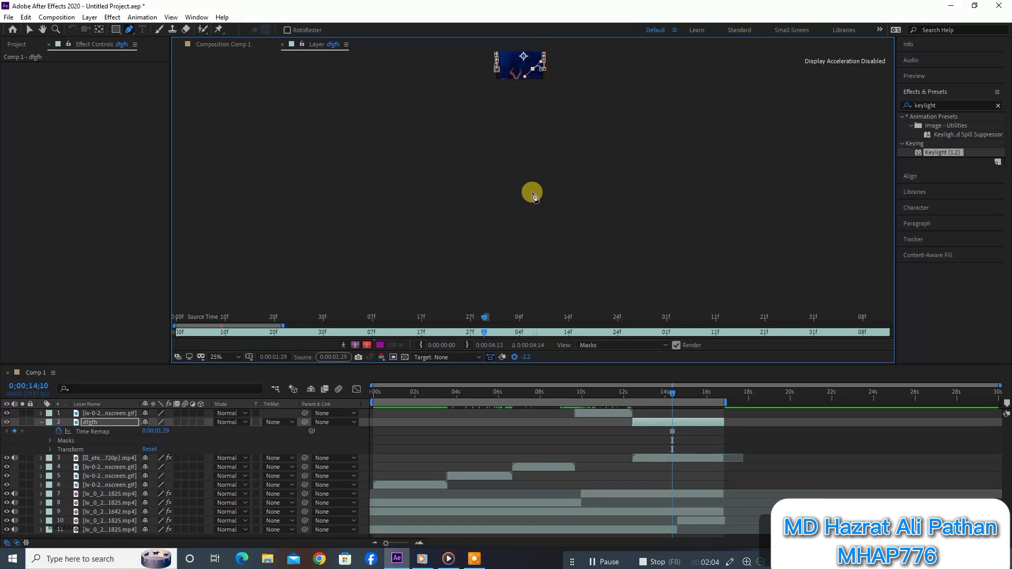
left_click(42, 29)
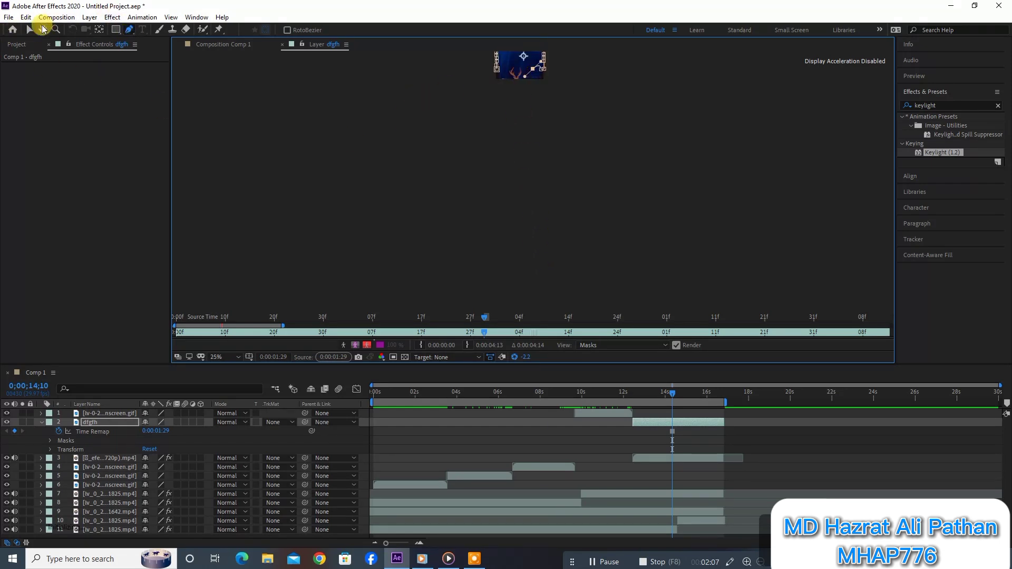
left_click_drag(520, 67, 472, 188)
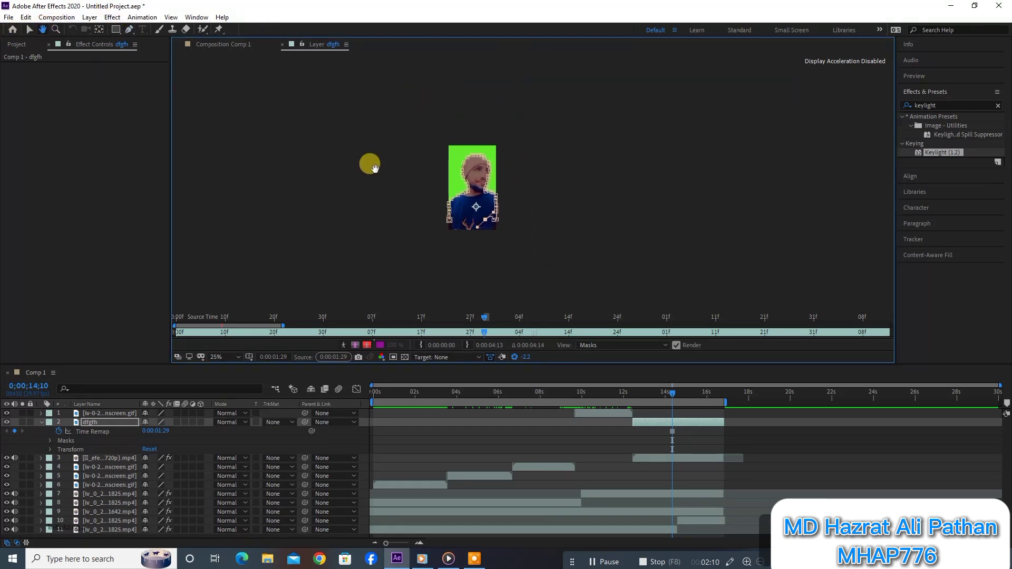
scroll(390, 168, "up", 2)
left_click_drag(328, 221, 441, 142)
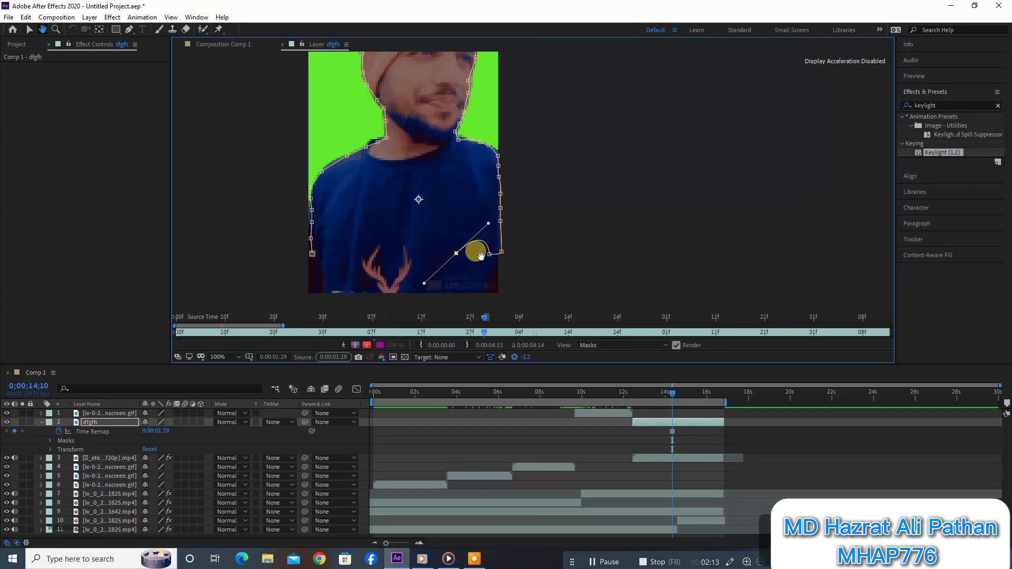
left_click(30, 30)
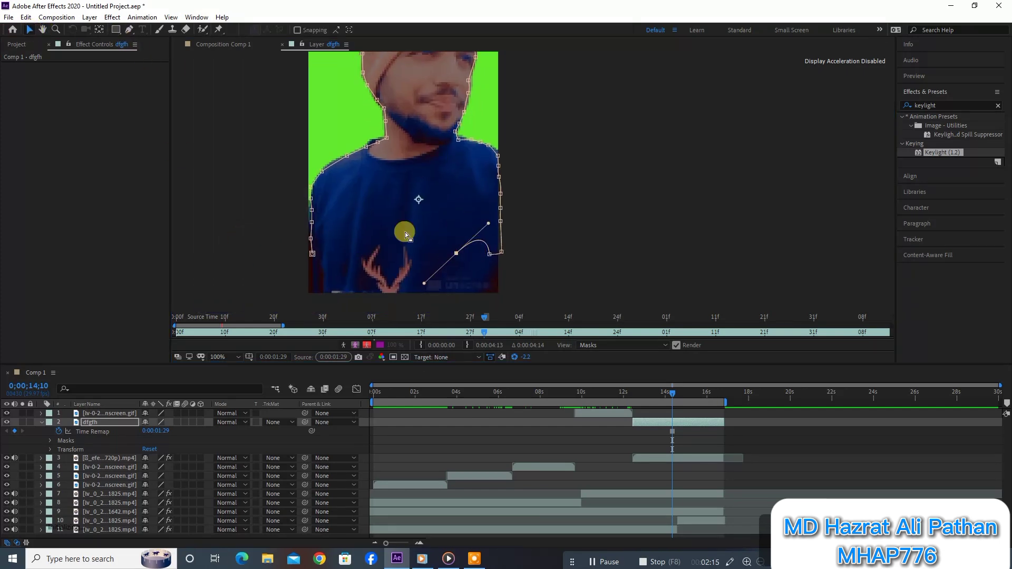
mouse_move(457, 255)
left_mouse_down()
mouse_move(491, 262)
mouse_move(496, 299)
mouse_move(317, 300)
left_mouse_up()
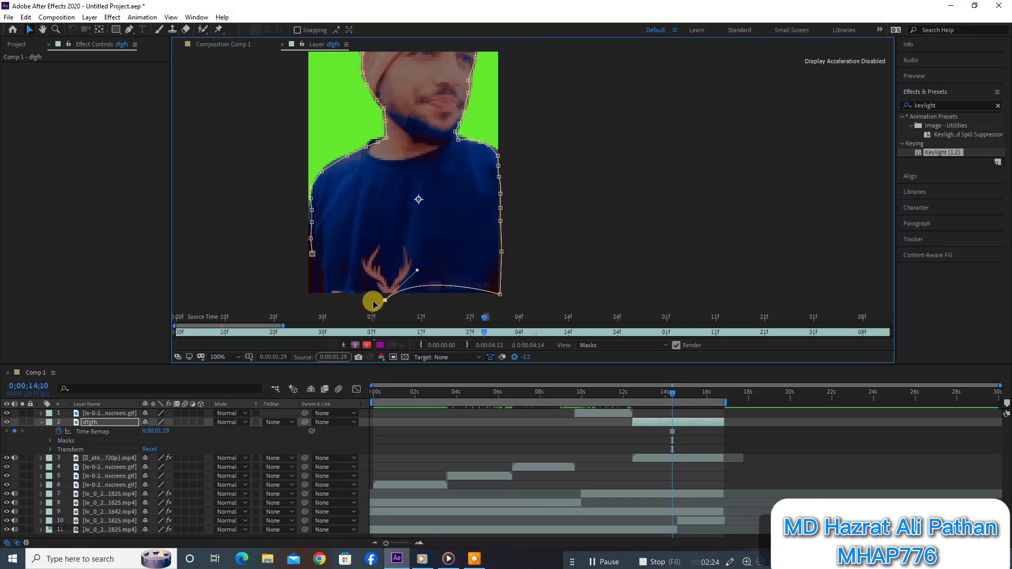
left_click_drag(349, 269, 365, 293)
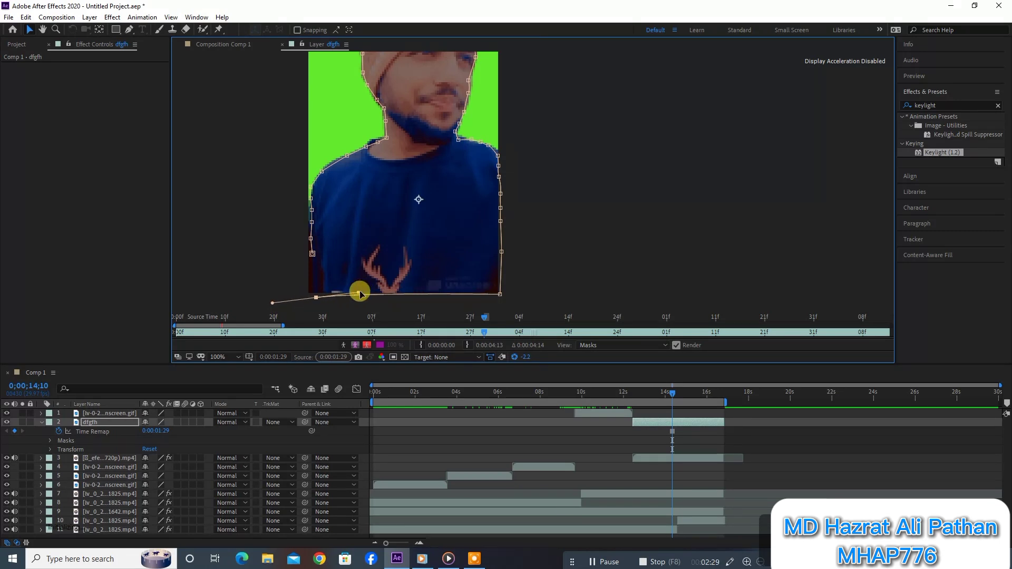
left_click_drag(315, 297, 469, 296)
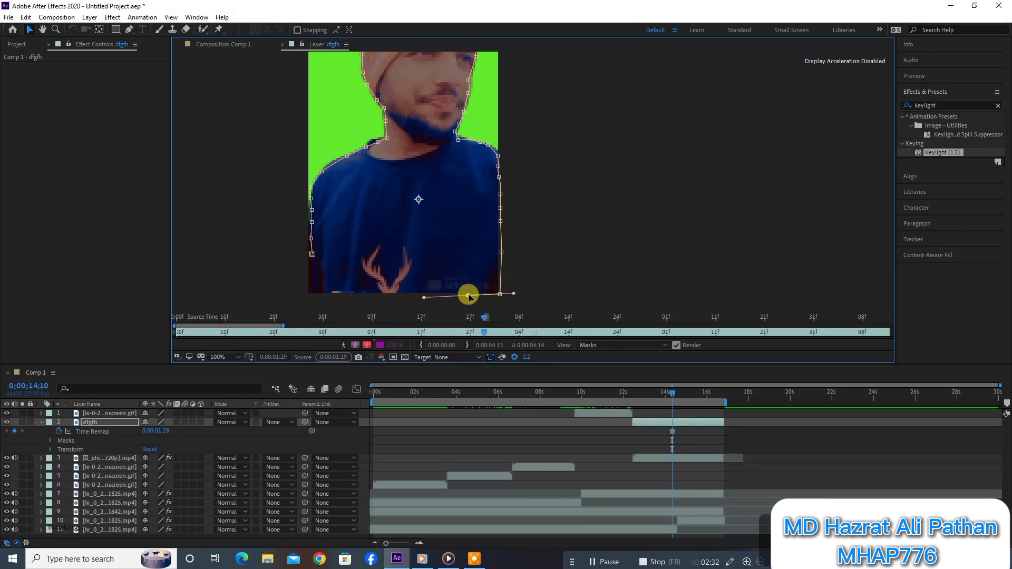
Add pen points along the bottom and lower-left mask edges to straighten the outline.
left_click(129, 30)
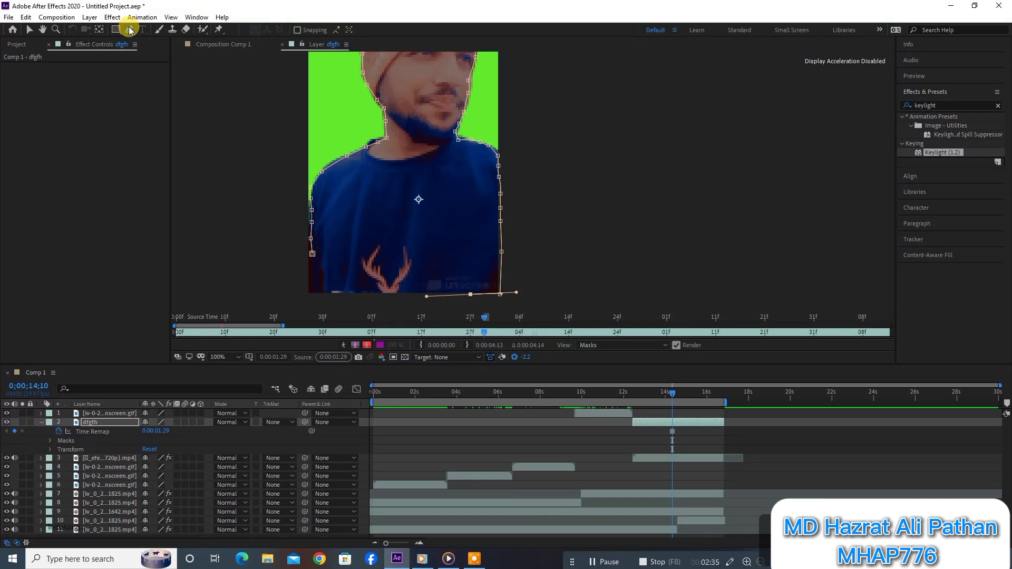
left_click(420, 293)
left_click(374, 292)
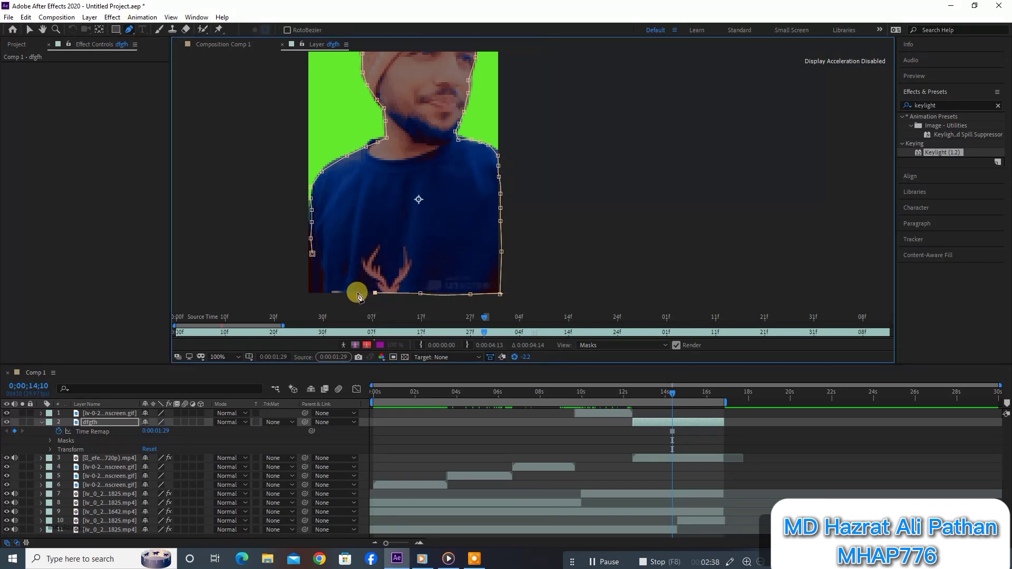
left_click(325, 293)
left_click(305, 285)
left_click(309, 275)
left_click(308, 265)
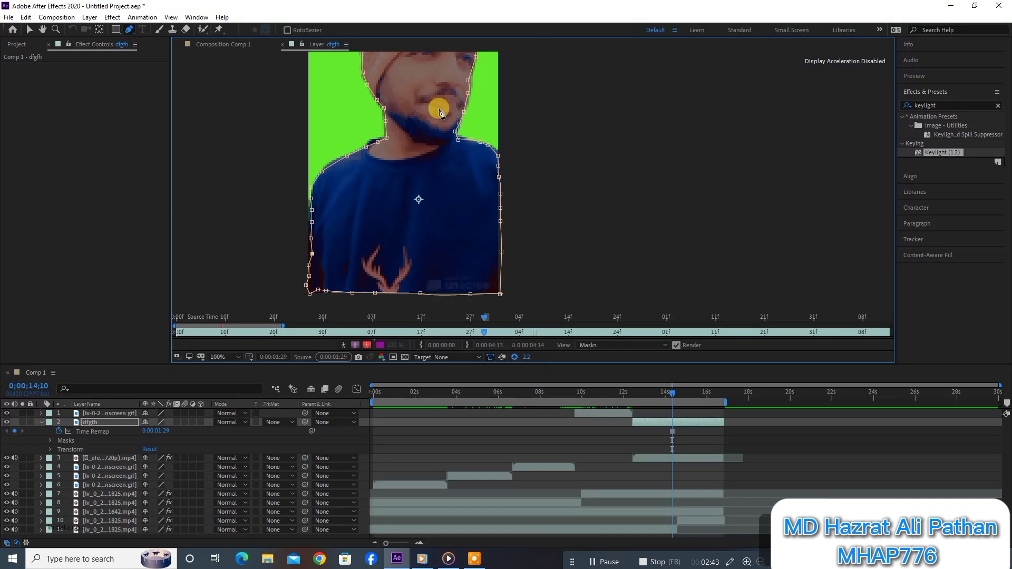
key("period")
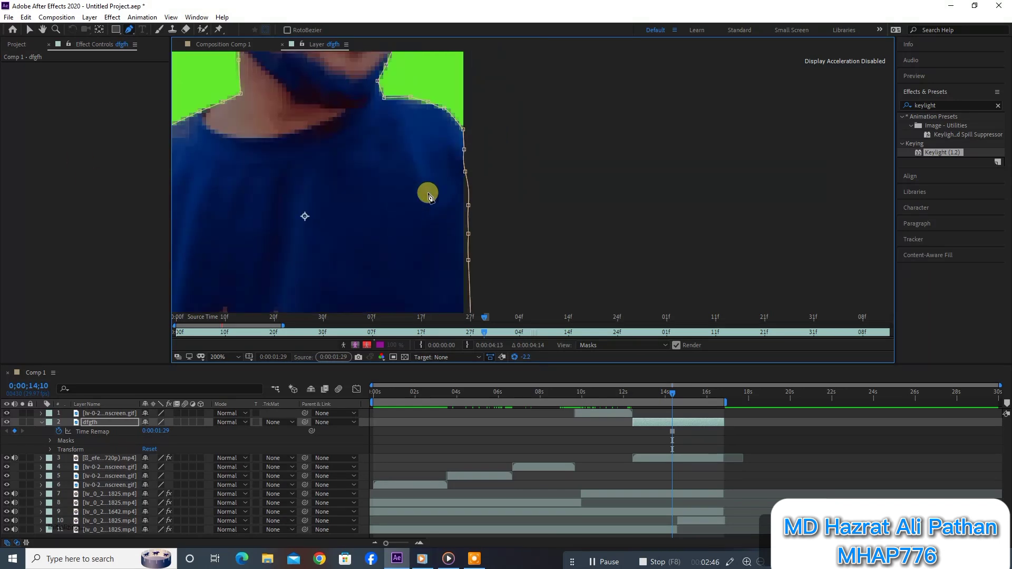
key("comma")
key("comma")
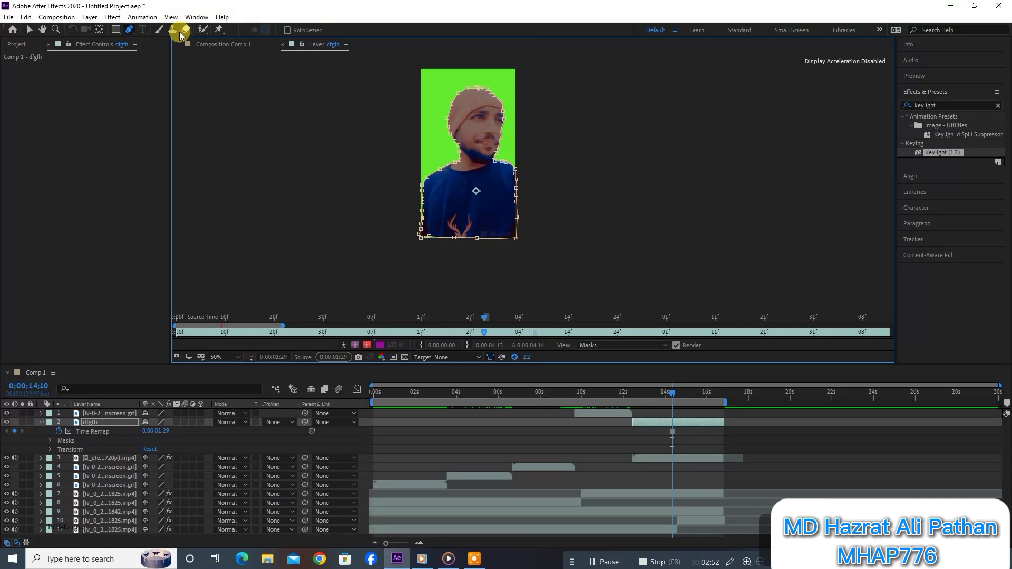
Place puppet pins up the person's left side, at the chin and over the top of the head.
left_click(218, 29)
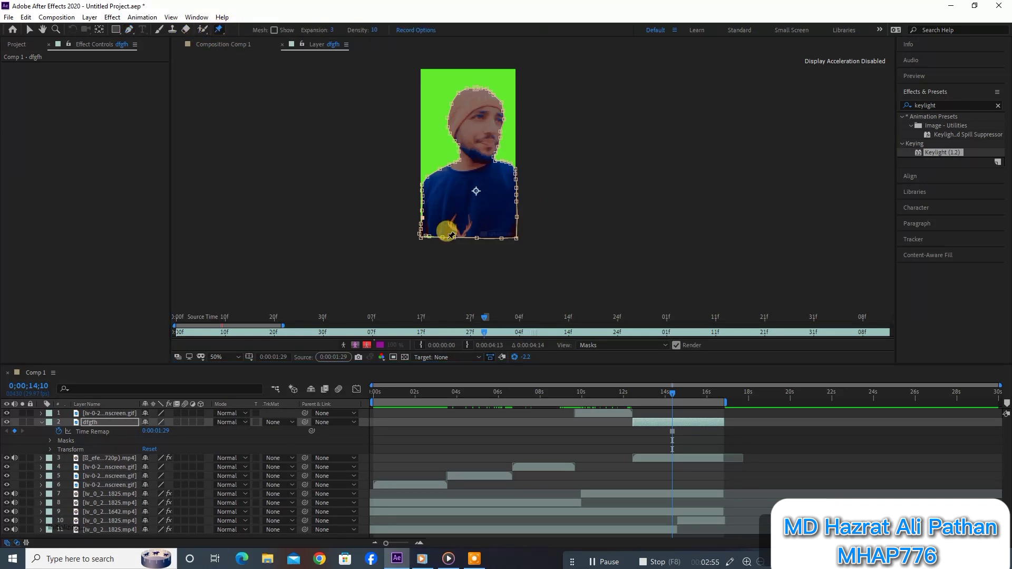
left_click(427, 229)
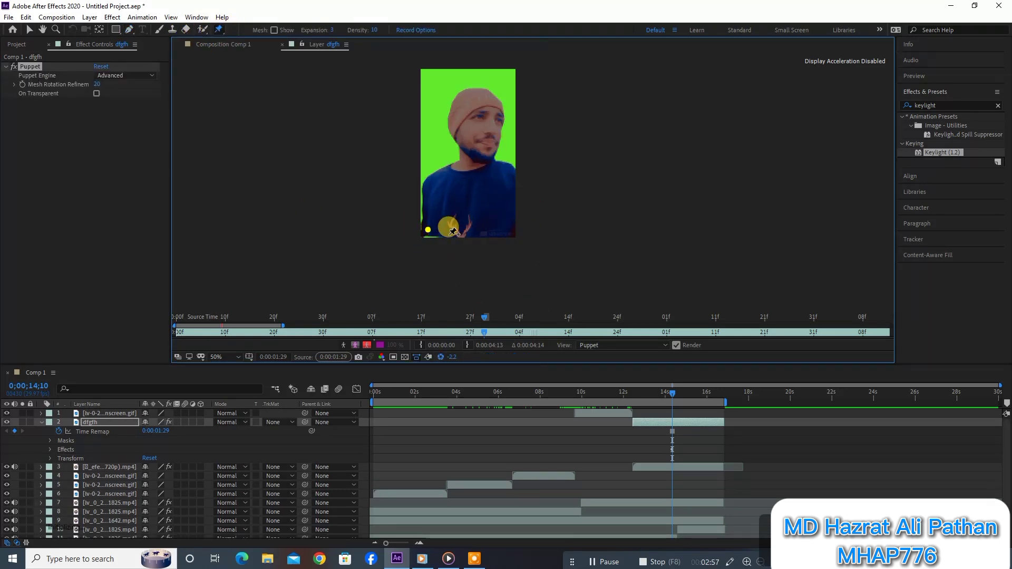
left_click(430, 200)
left_click(431, 183)
left_click(446, 176)
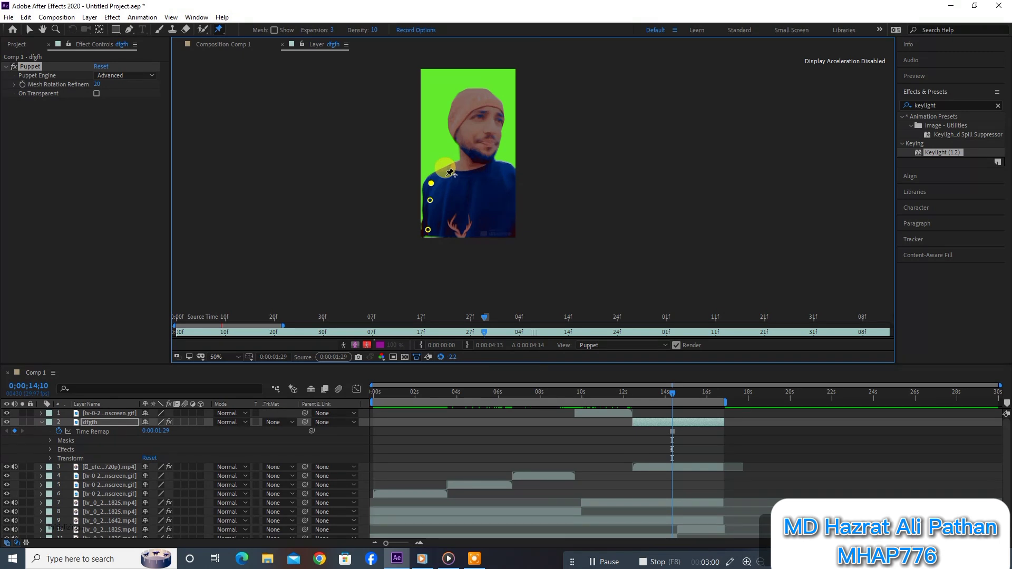
left_click(463, 155)
left_click(456, 118)
left_click(460, 100)
left_click(474, 92)
Add puppet pins down the right side of the head, along the right shoulder and the shirt bottom.
left_click(491, 99)
left_click(500, 113)
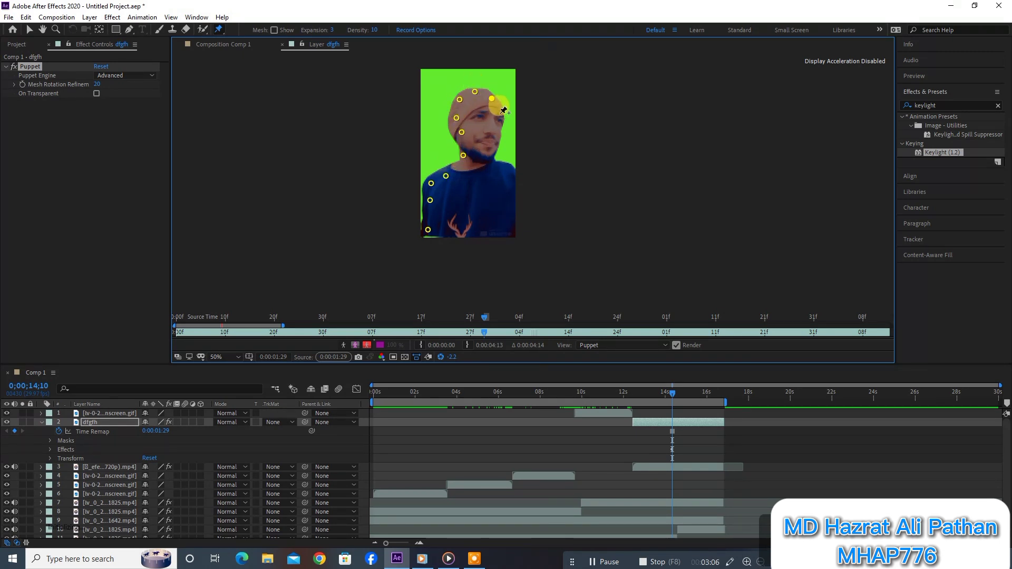
left_click(494, 146)
left_click(495, 165)
left_click(510, 170)
left_click(513, 181)
left_click(509, 231)
left_click(486, 235)
left_click(458, 235)
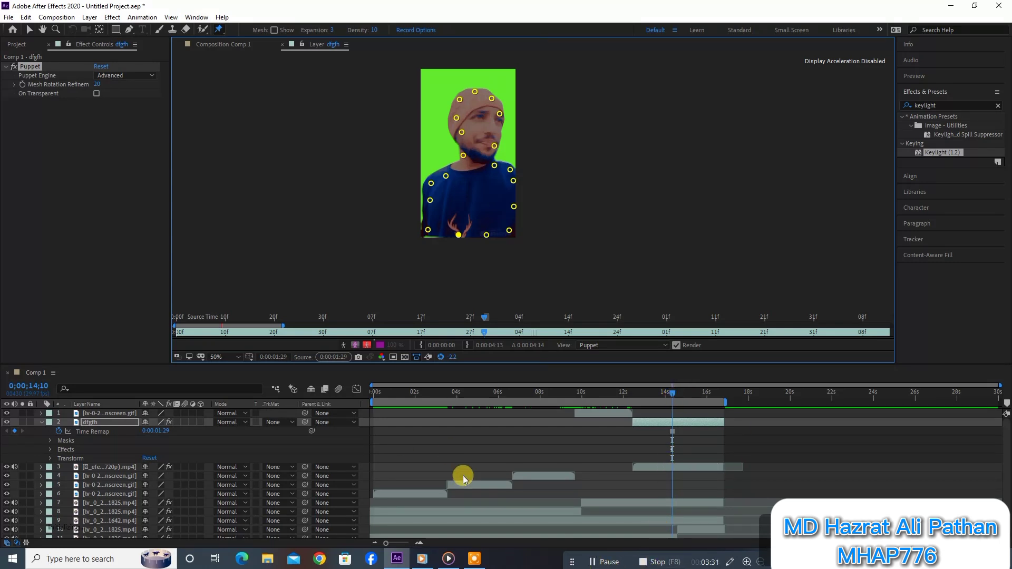
Return to the Comp 1 viewer and scrub between about 13 and 15 seconds to preview the pinned person.
left_click(227, 45)
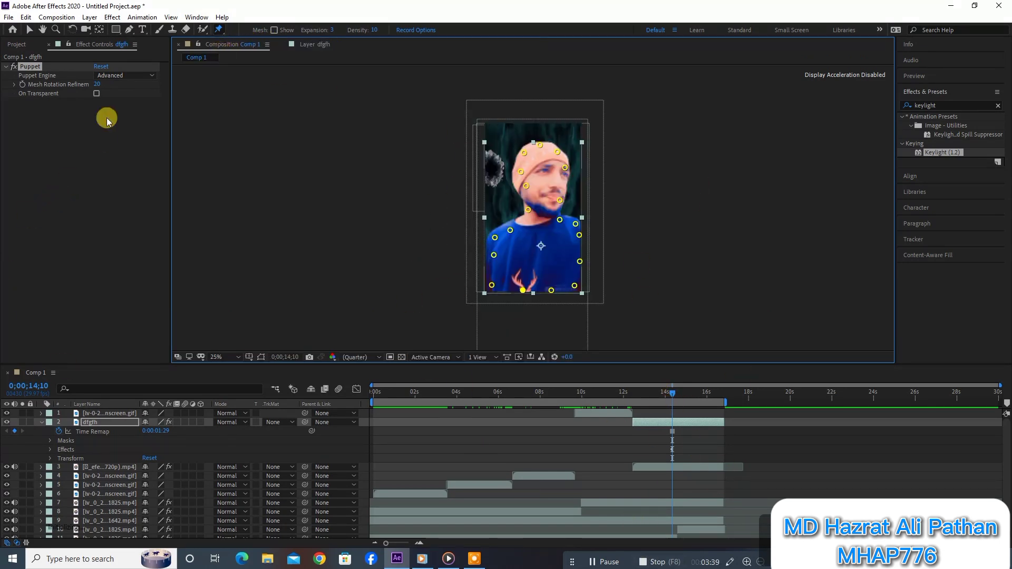
left_click(29, 32)
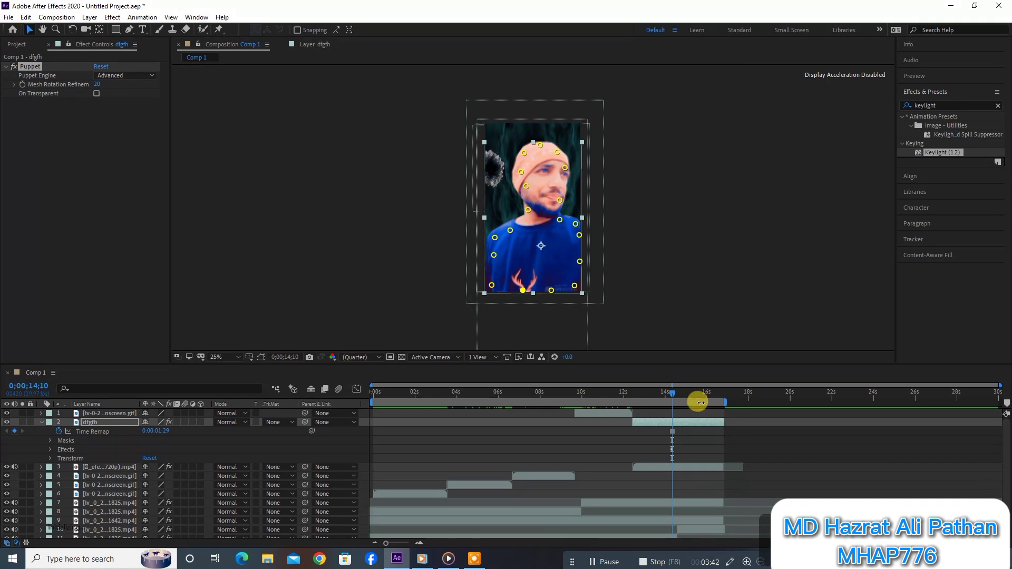
left_click_drag(672, 395, 660, 401)
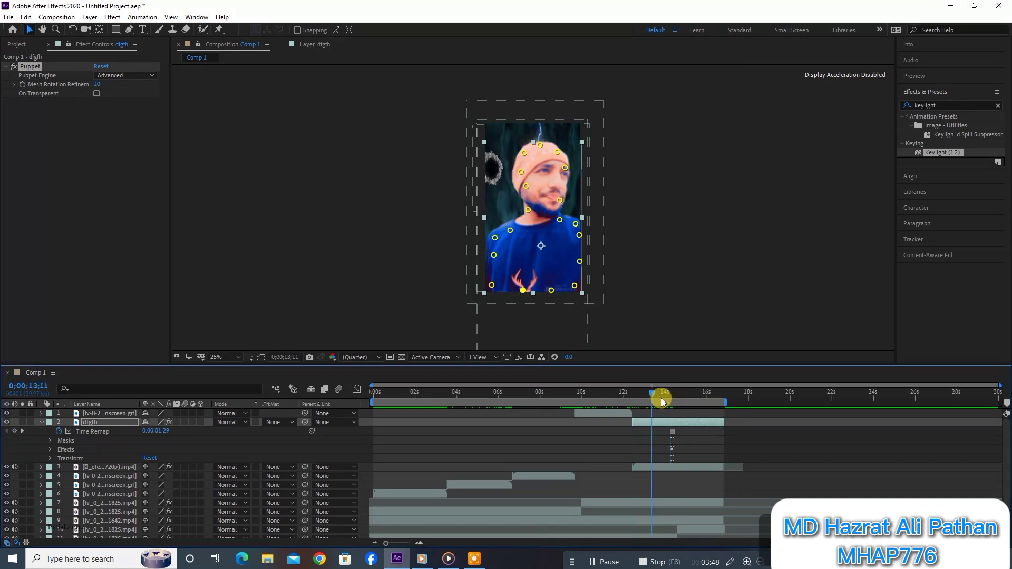
mouse_move(663, 402)
left_mouse_down()
mouse_move(703, 397)
mouse_move(688, 391)
left_mouse_up()
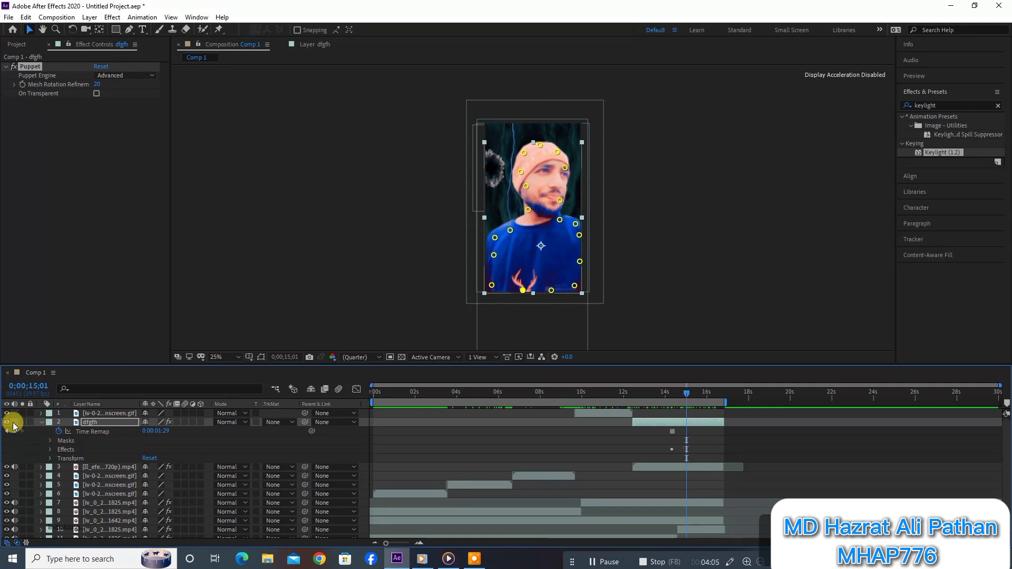
Reveal dfgfh's Transform properties, set Position, Scale and Rotation keyframes at 15;01, then remove them.
scroll(62, 458, "down", 1)
left_click(50, 454)
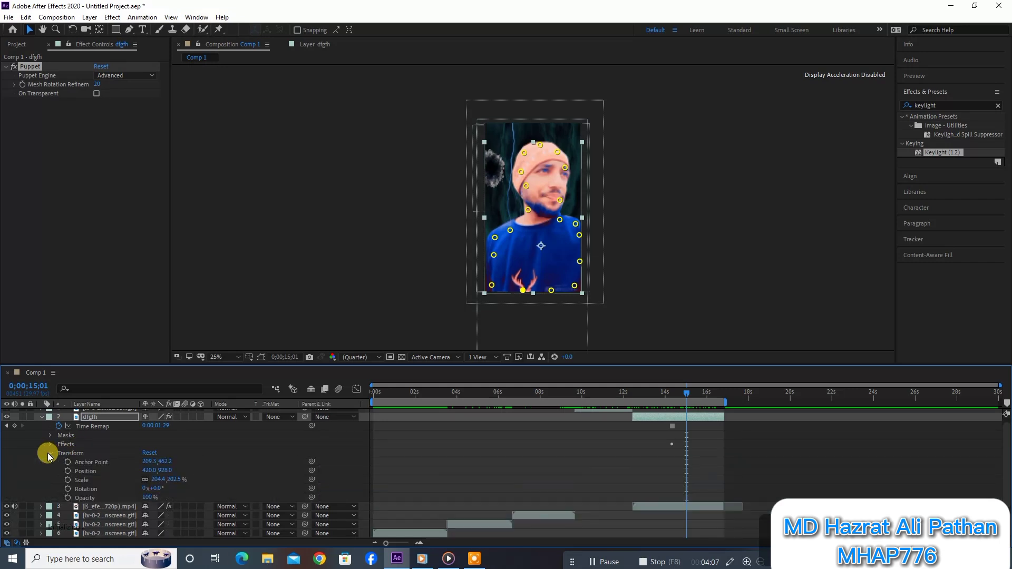
scroll(91, 491, "down", 2)
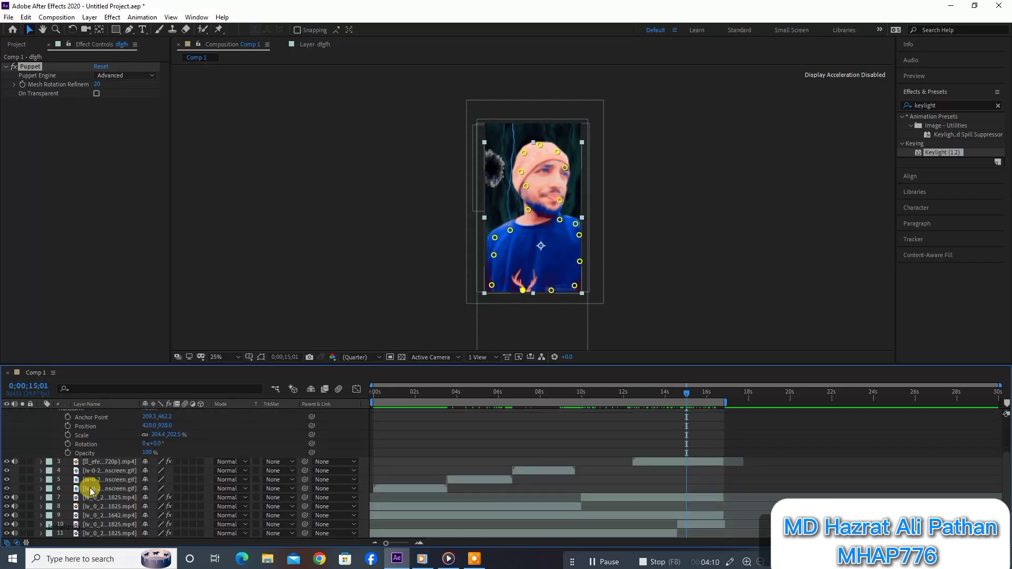
left_click(67, 444)
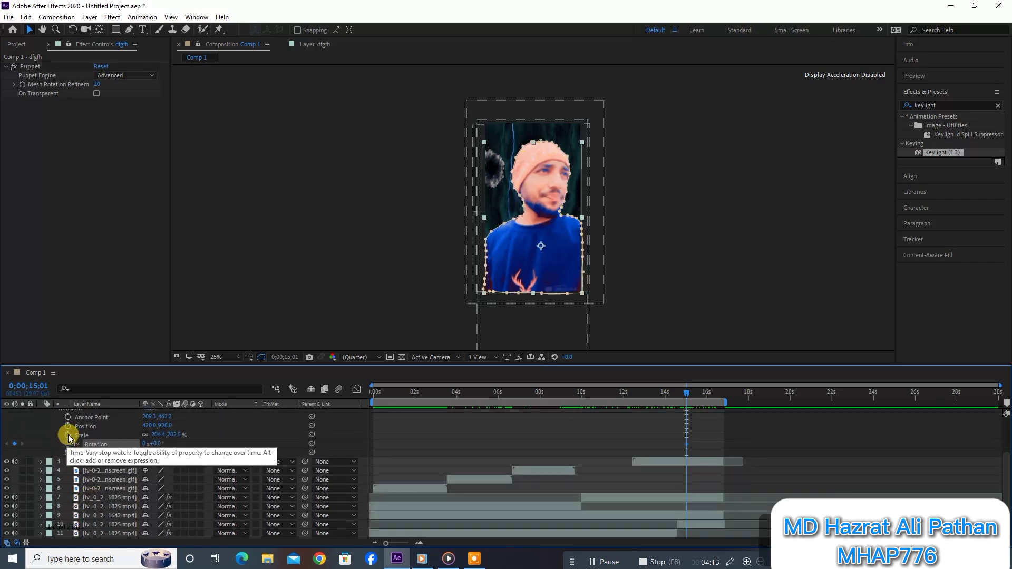
left_click(67, 435)
left_click(68, 426)
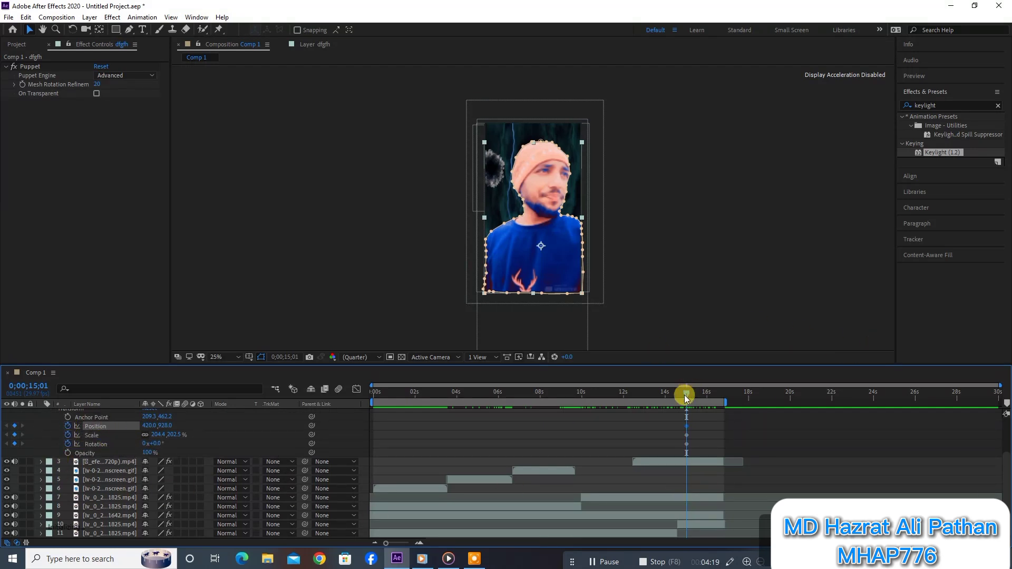
left_click_drag(684, 394, 699, 397)
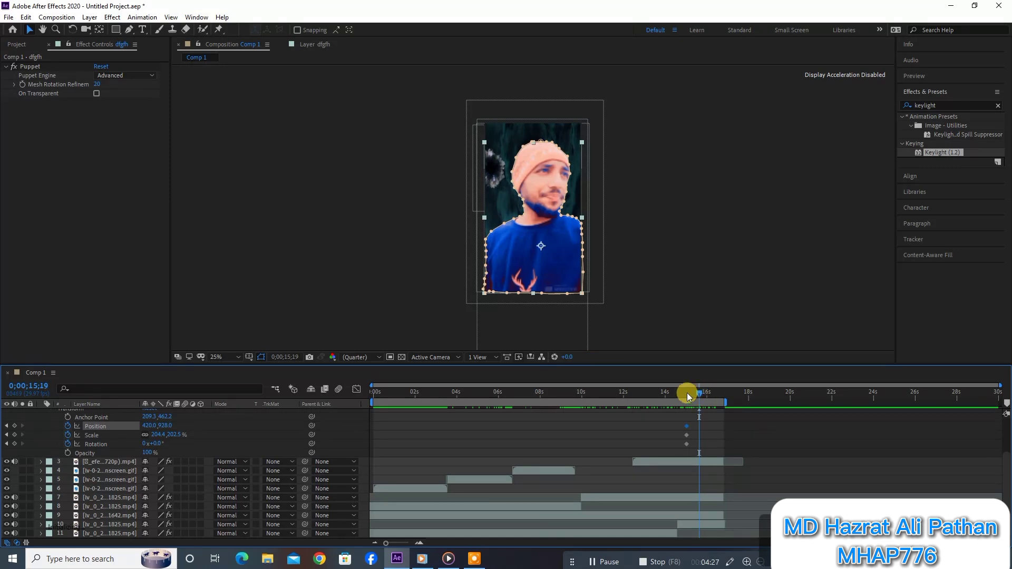
left_click_drag(694, 395, 686, 393)
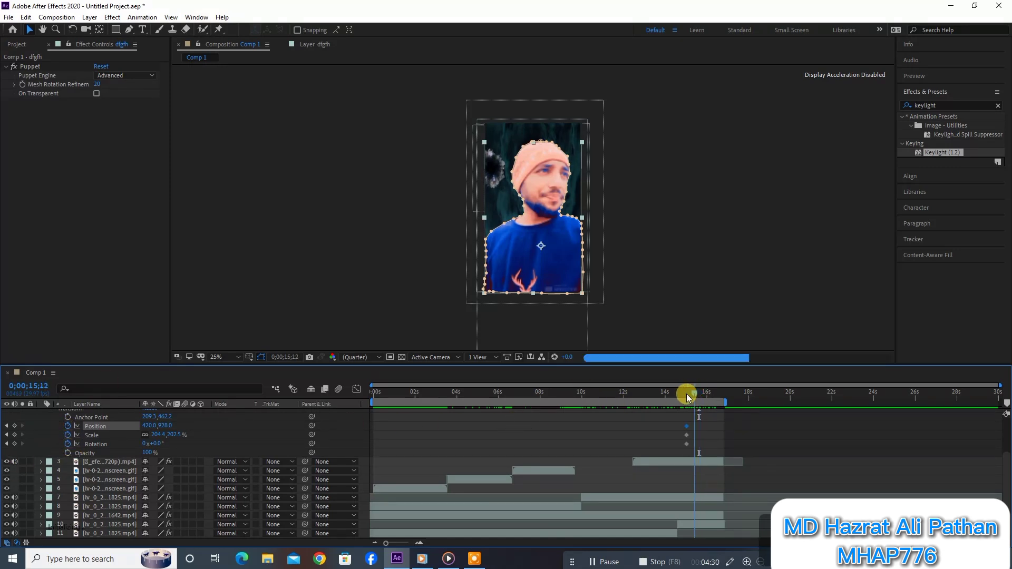
left_click(68, 426)
left_click(68, 435)
left_click(68, 443)
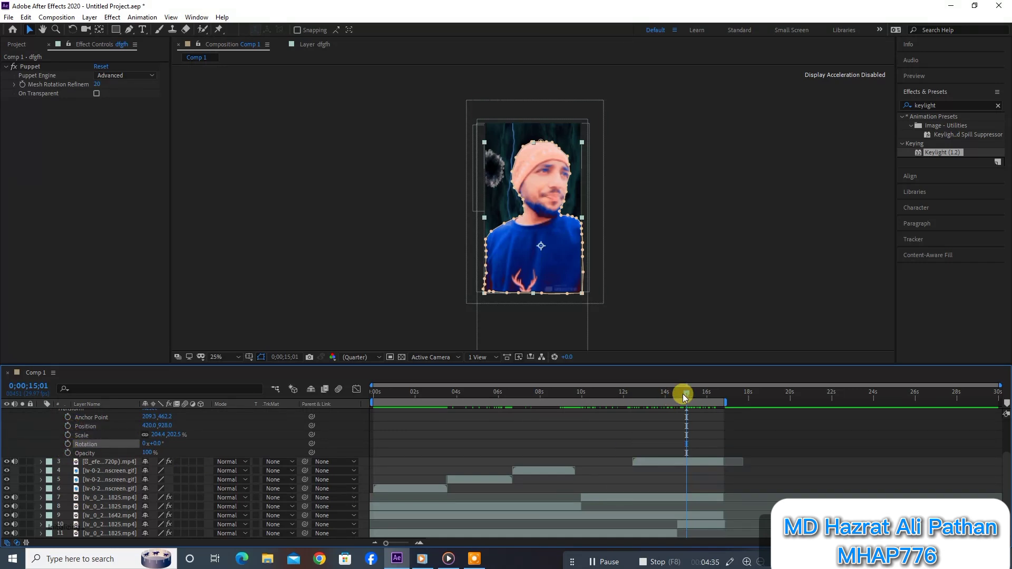
Set Position, Scale and Rotation keyframes at 14;13, then move to about 15;15.
left_click_drag(683, 393, 674, 396)
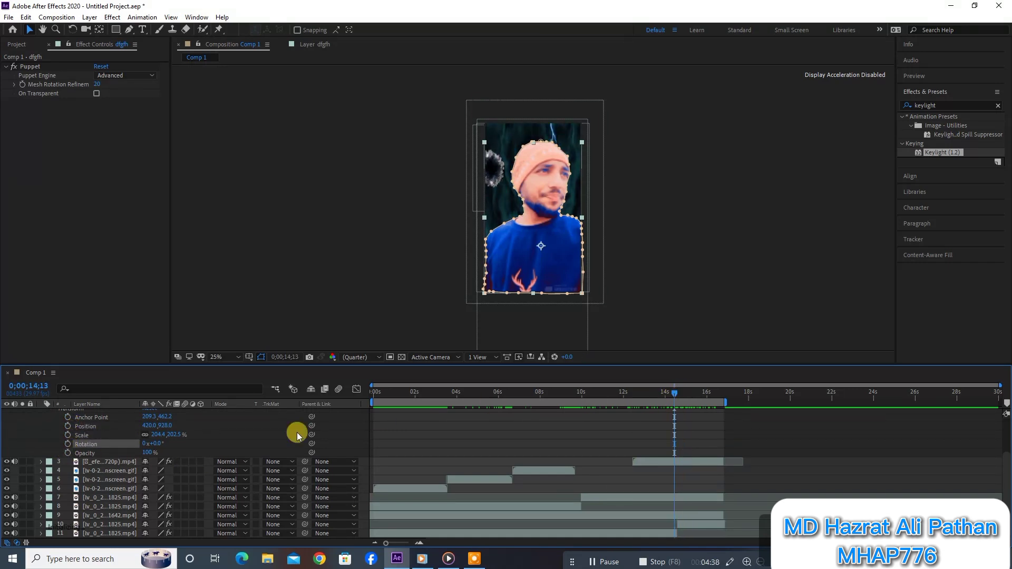
left_click(68, 444)
left_click(68, 434)
left_click(68, 426)
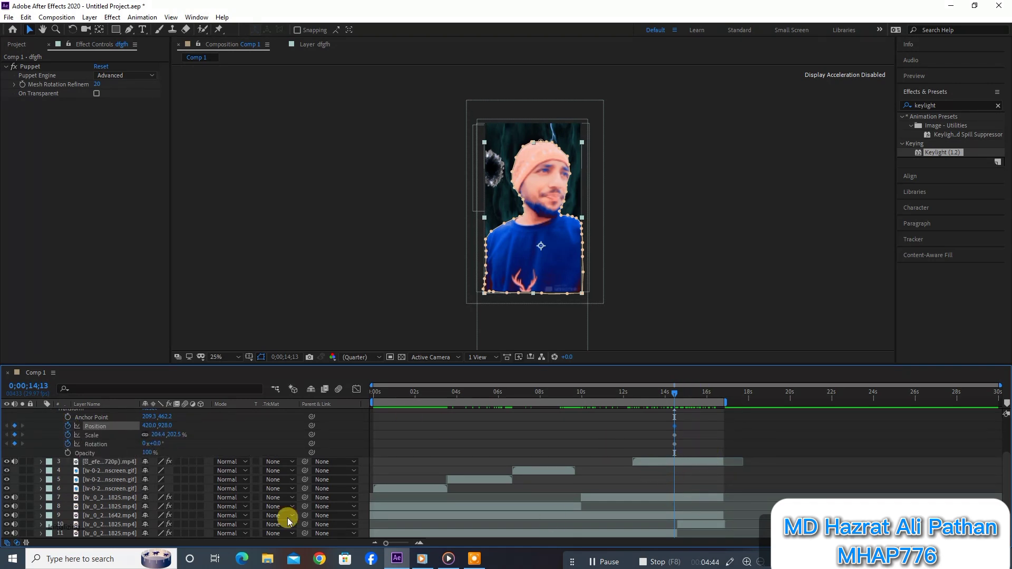
left_click_drag(674, 394, 694, 394)
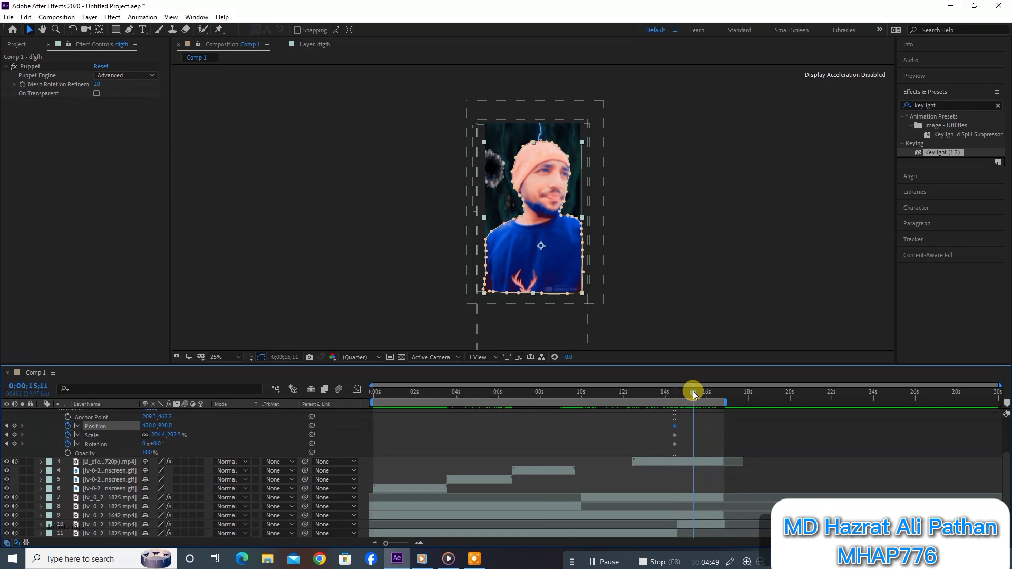
left_click_drag(693, 390, 702, 395)
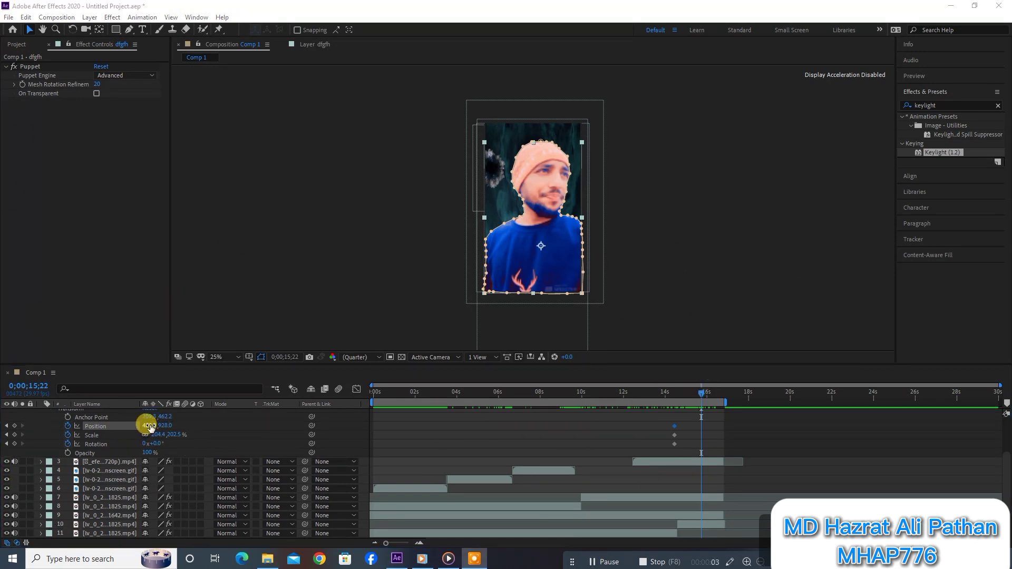
Key the person moved up and left, shrunk, and tilted to about −22°.
left_click_drag(154, 426, 121, 427)
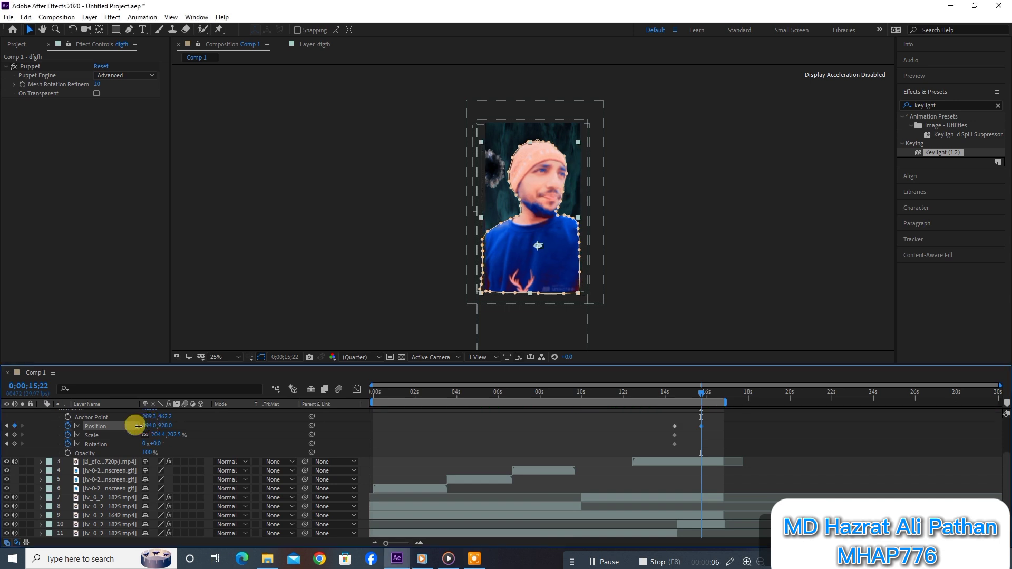
left_click_drag(163, 426, 58, 444)
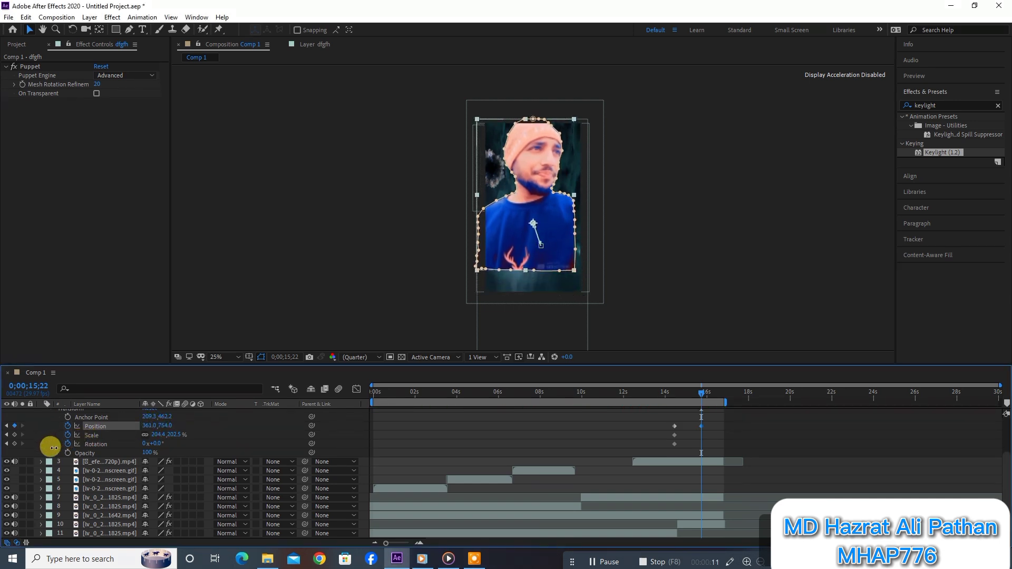
mouse_move(149, 427)
left_mouse_down()
mouse_move(106, 426)
mouse_move(151, 426)
mouse_move(140, 420)
left_mouse_up()
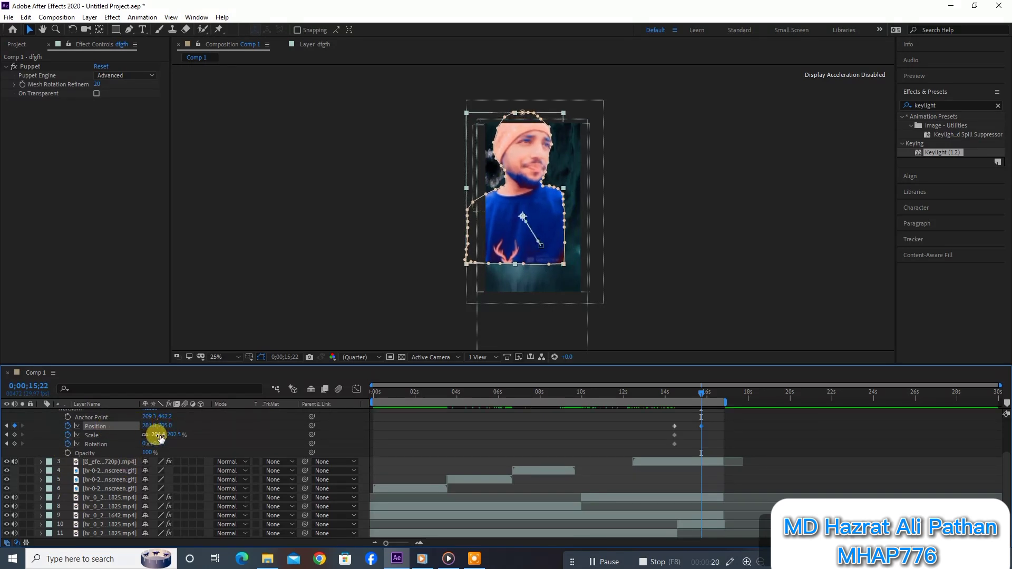
left_click_drag(159, 437, 116, 438)
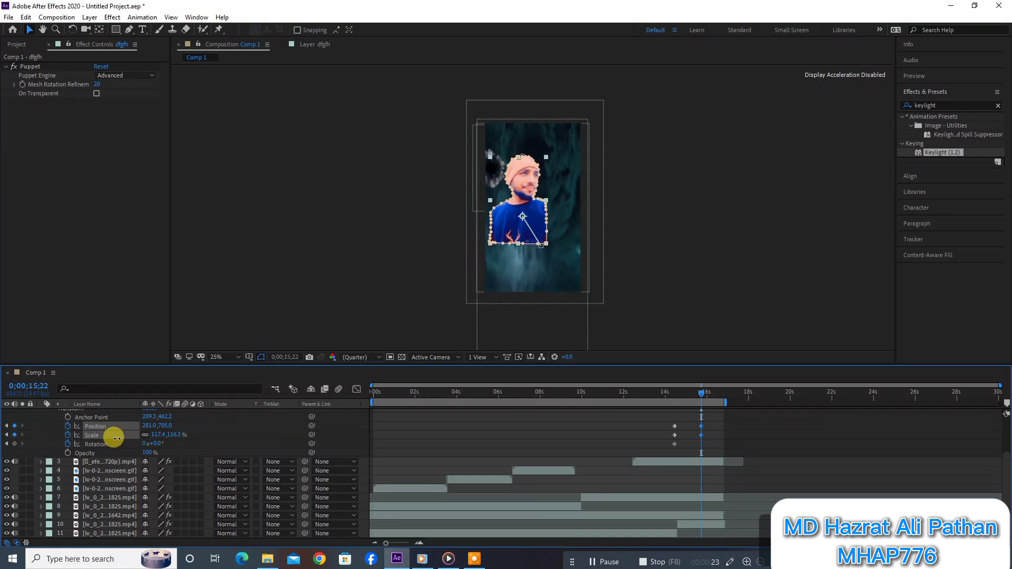
left_click_drag(151, 426, 131, 426)
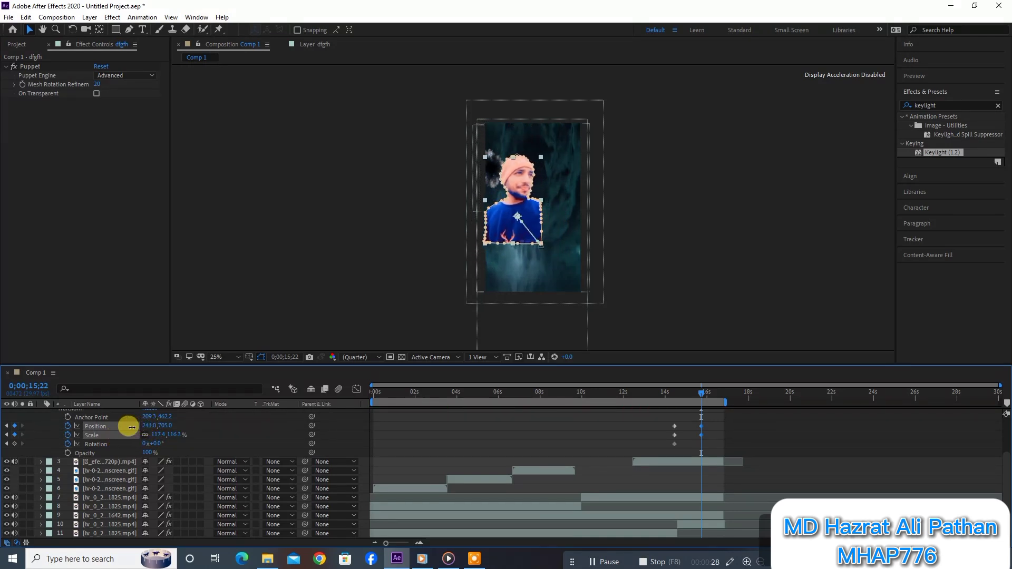
left_click_drag(148, 426, 148, 437)
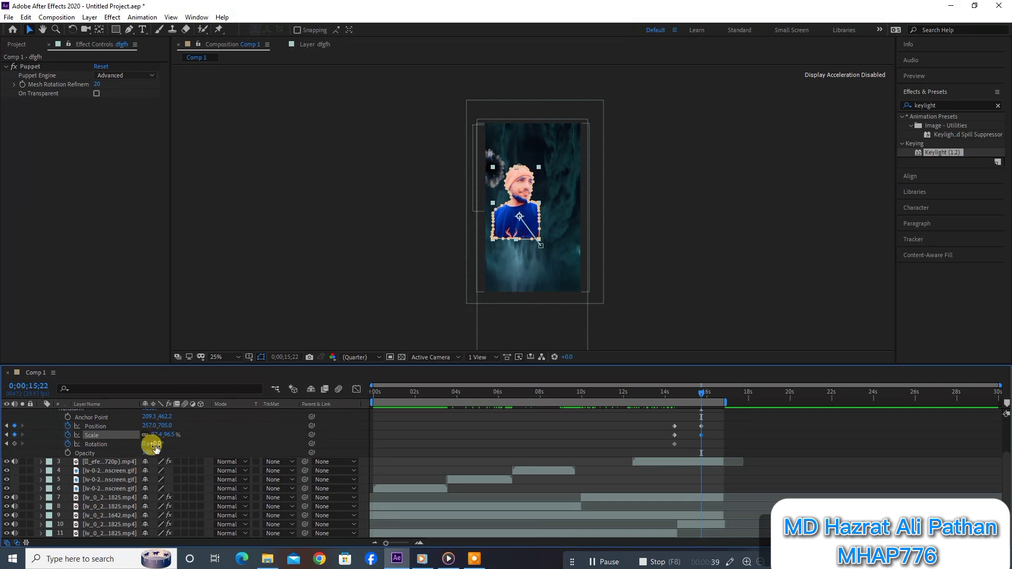
left_click_drag(155, 444, 148, 449)
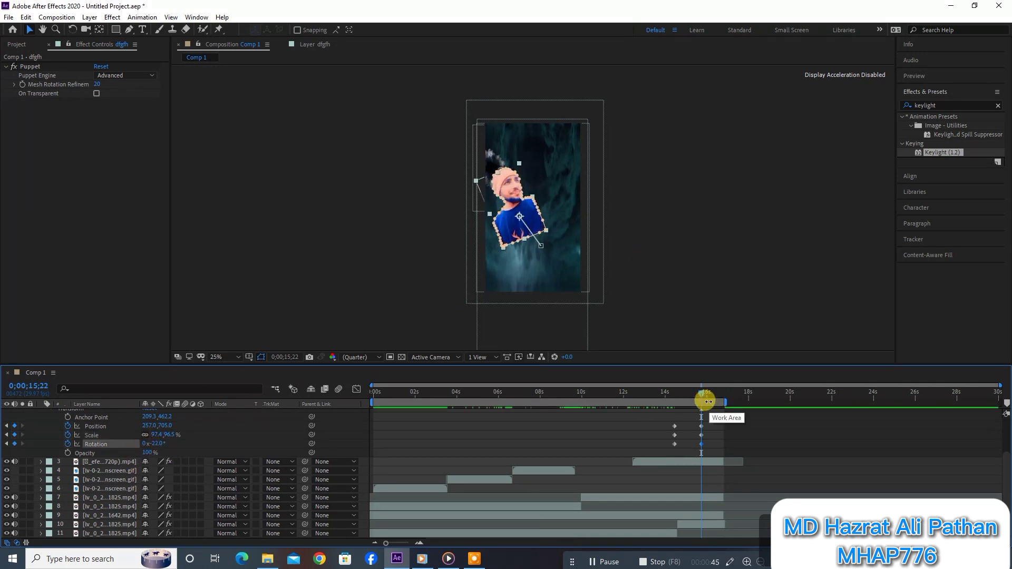
mouse_move(701, 392)
left_mouse_down()
mouse_move(676, 393)
mouse_move(711, 396)
left_mouse_up()
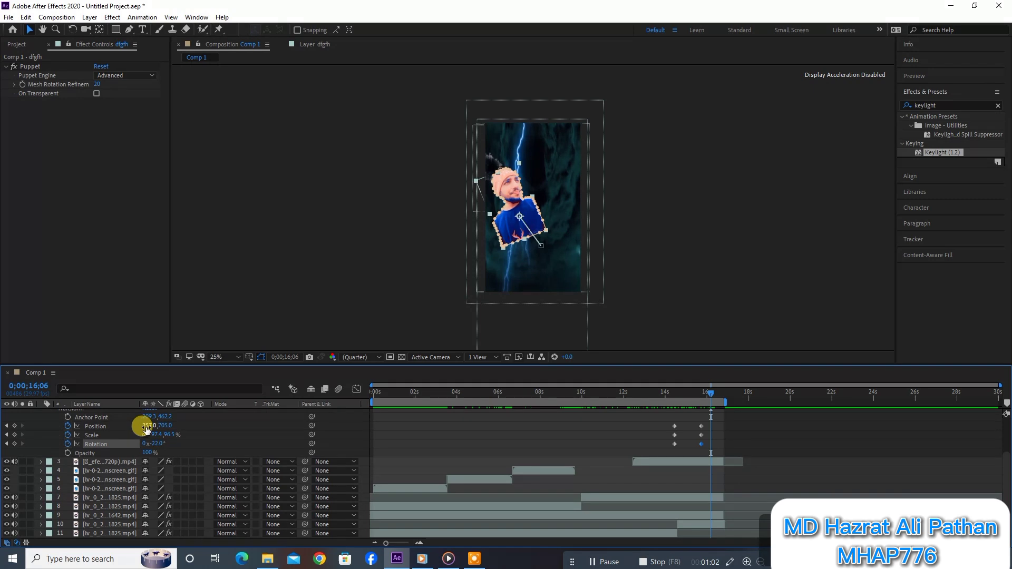
At 16;06, key the person scaled to 13.4% at position 61, 347 near the top-left.
mouse_move(147, 426)
left_mouse_down()
mouse_move(162, 429)
mouse_move(50, 451)
left_mouse_up()
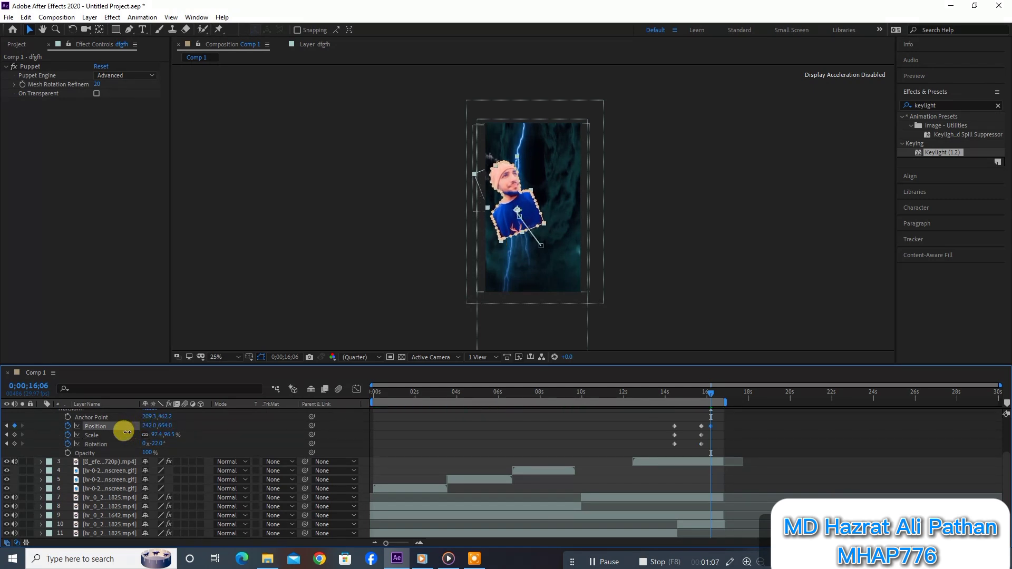
left_click_drag(150, 426, 137, 443)
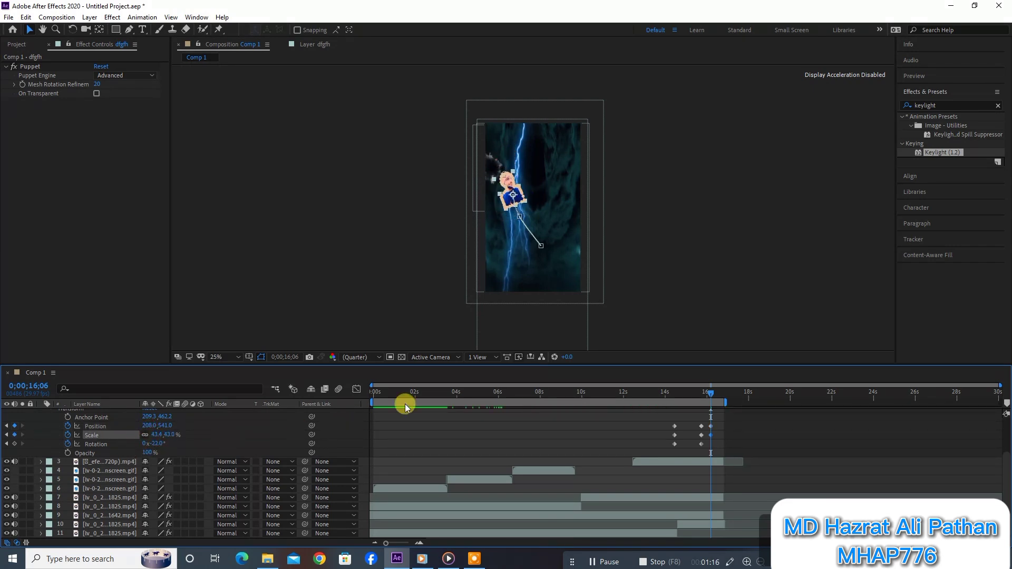
left_click(149, 426)
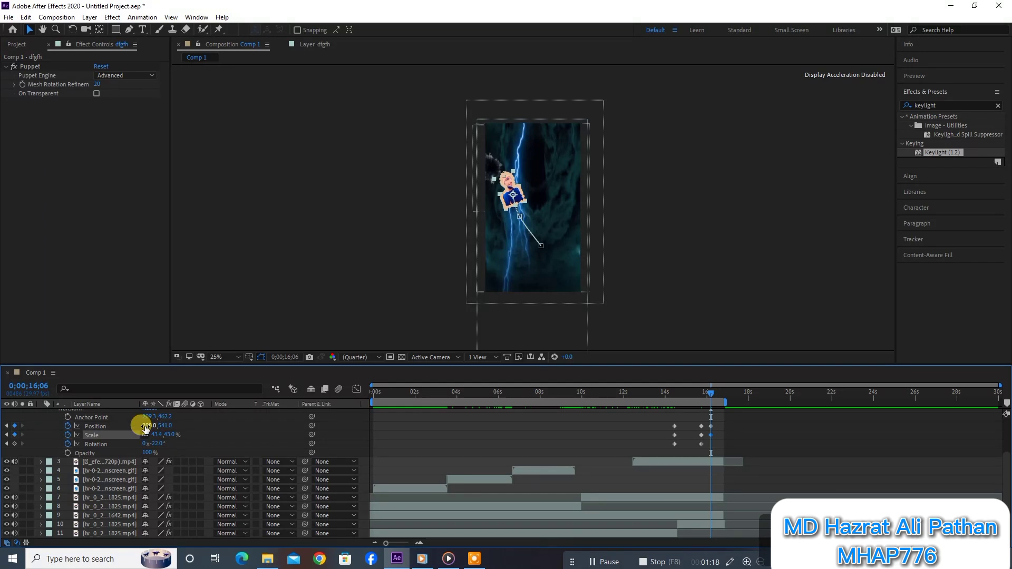
left_click_drag(146, 427, 114, 436)
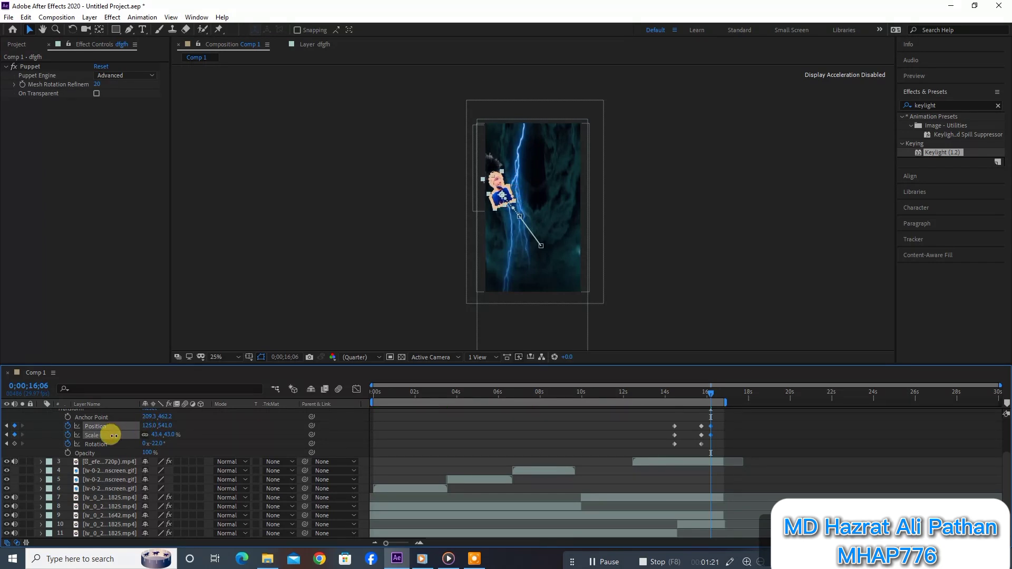
left_click_drag(164, 425, 74, 442)
mouse_move(145, 425)
left_mouse_down()
mouse_move(134, 431)
mouse_move(157, 435)
left_mouse_up()
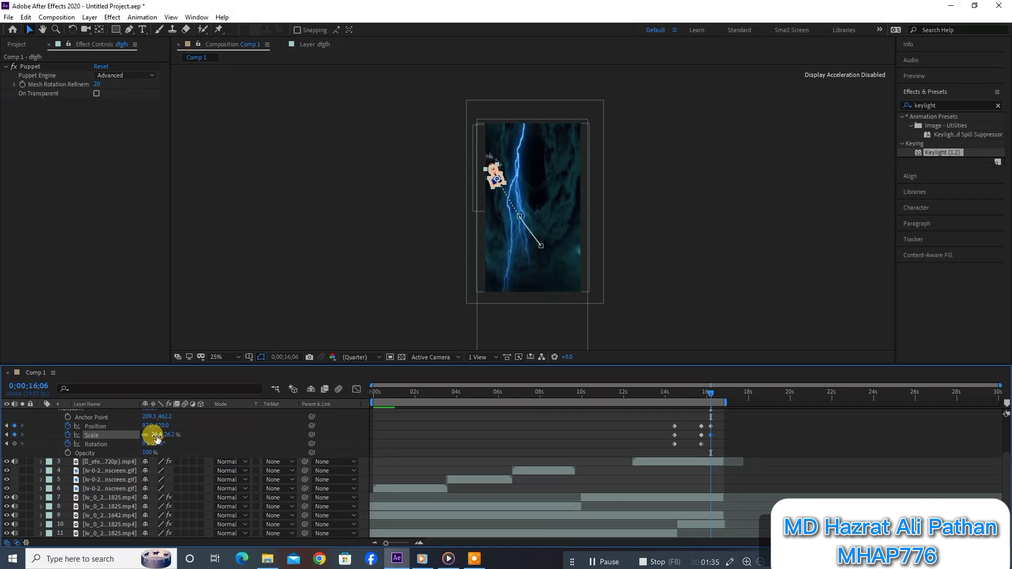
left_click_drag(162, 428, 120, 444)
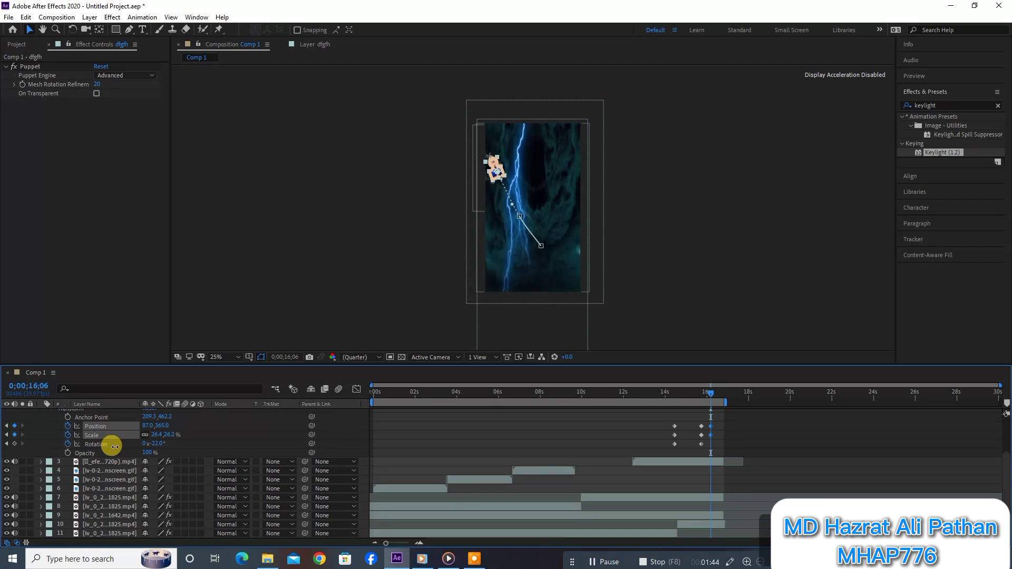
mouse_move(145, 426)
left_mouse_down()
mouse_move(136, 426)
mouse_move(144, 436)
left_mouse_up()
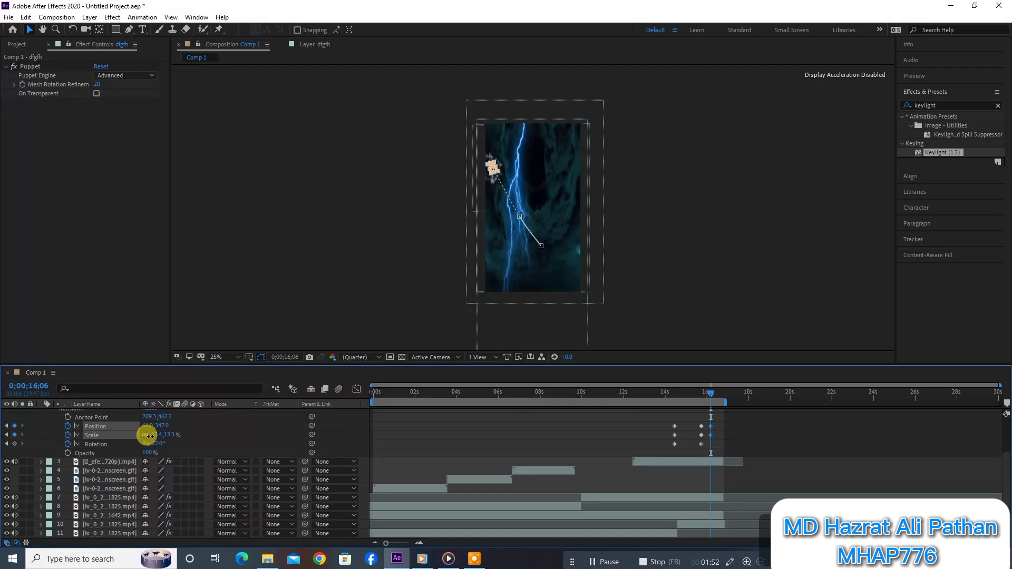
left_click(712, 393)
left_click_drag(710, 395, 714, 397)
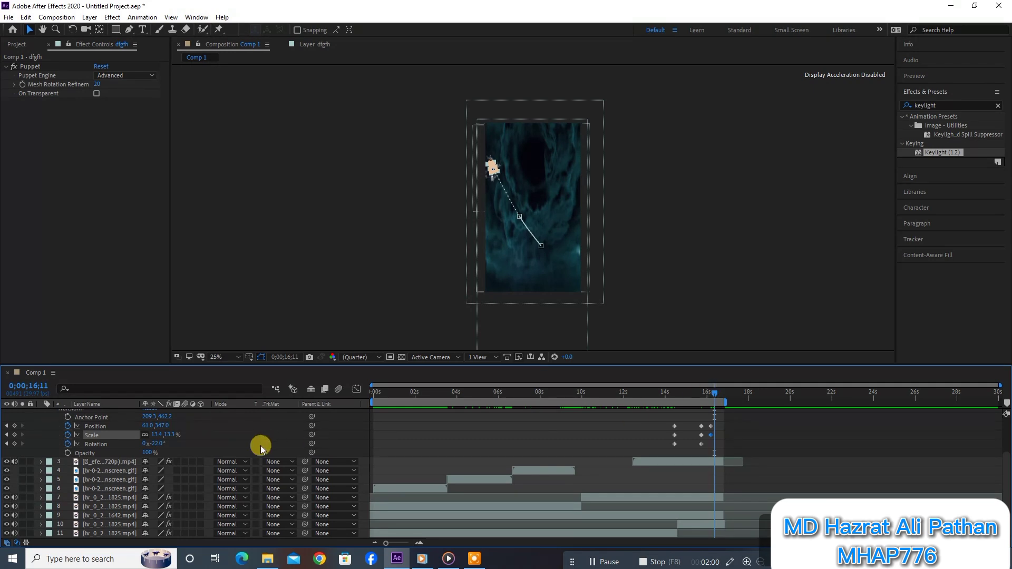
At 16;11 add Scale, Position and Rotation keyframes that shrink, nudge and tilt the person.
left_click_drag(156, 435, 147, 434)
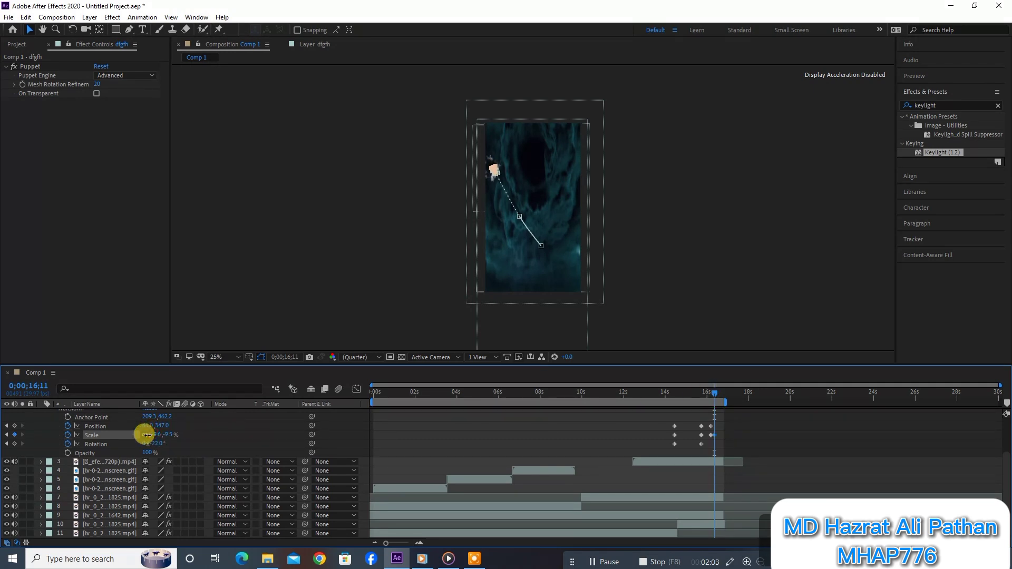
left_click_drag(153, 426, 139, 426)
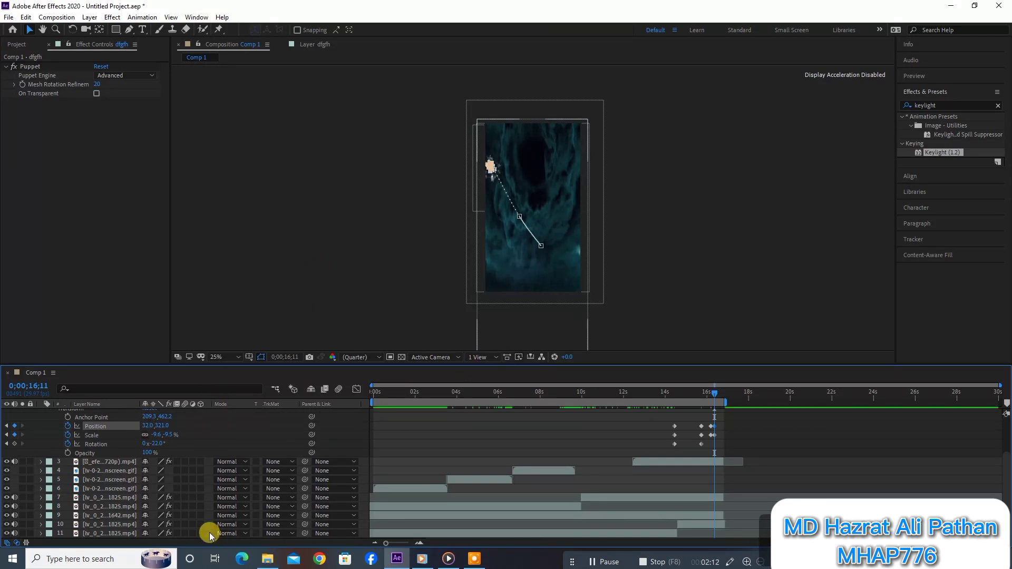
left_click_drag(154, 447, 148, 447)
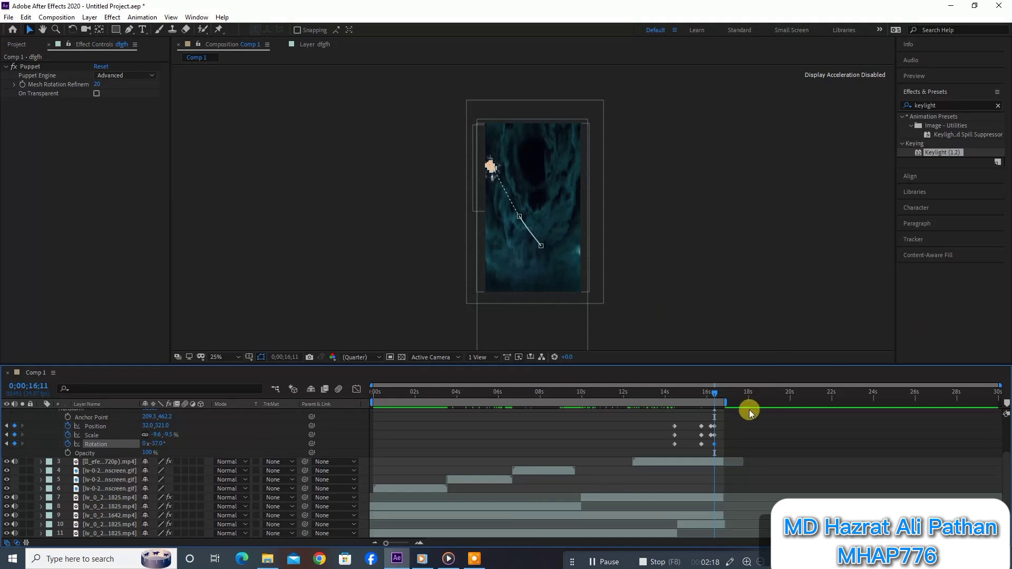
Review the motion from 14;21 and set the final scale keyframe to 0.4%.
mouse_move(703, 398)
left_mouse_down()
mouse_move(677, 403)
mouse_move(700, 394)
mouse_move(676, 402)
mouse_move(709, 404)
mouse_move(675, 413)
mouse_move(716, 427)
left_mouse_up()
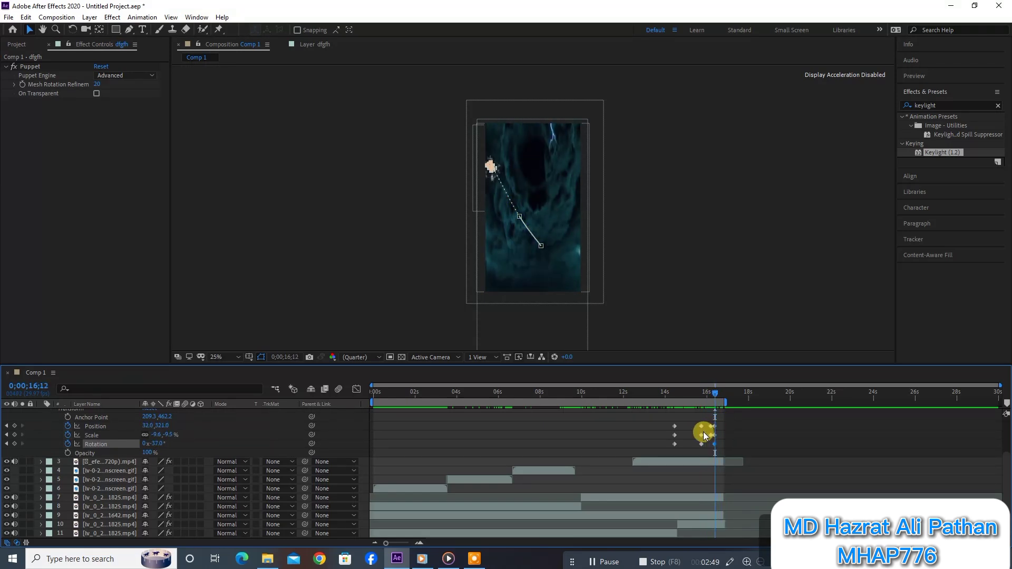
left_click(714, 445)
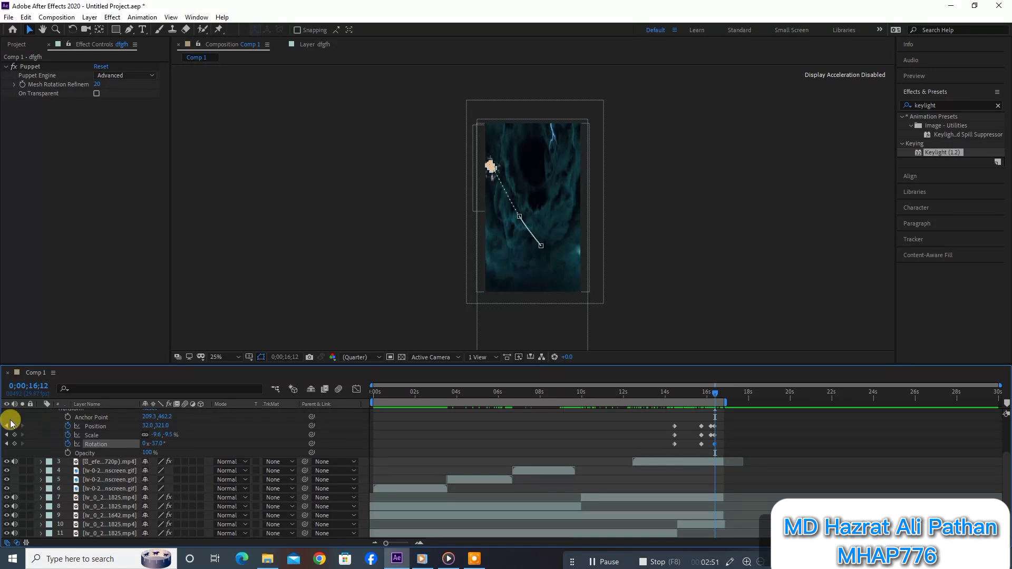
left_click_drag(157, 435, 164, 435)
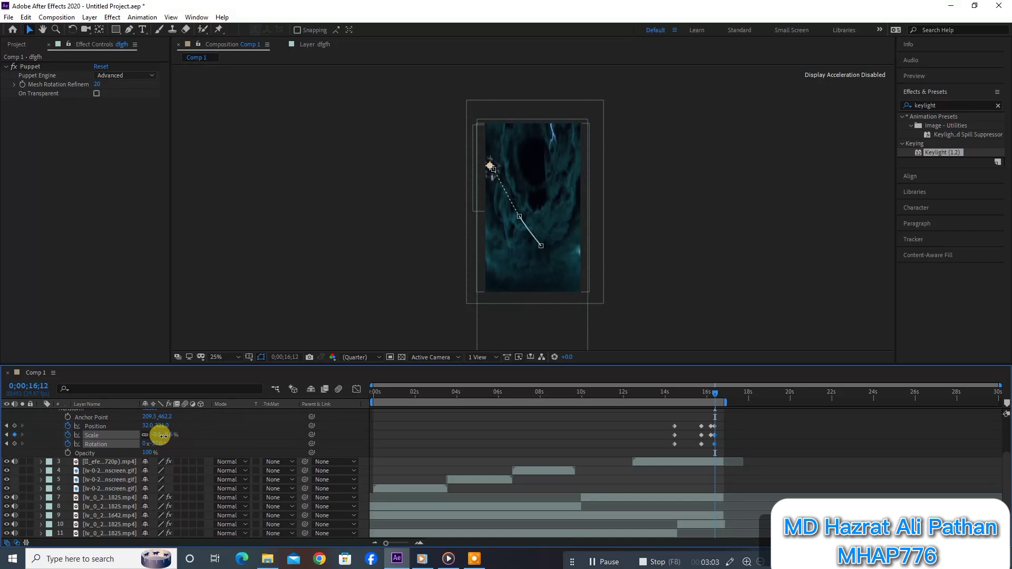
left_click_drag(164, 435, 164, 435)
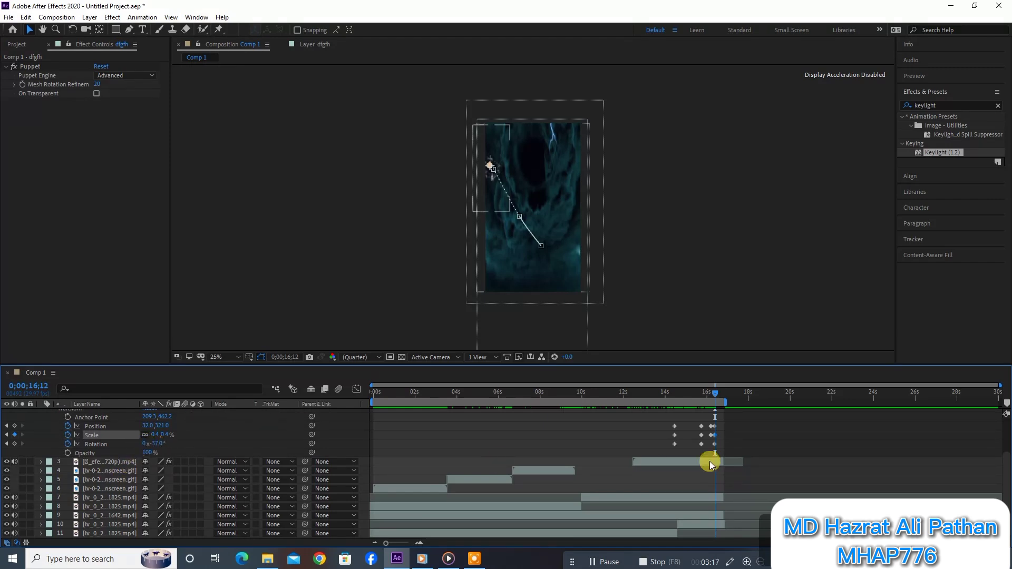
scroll(721, 448, "up", 3)
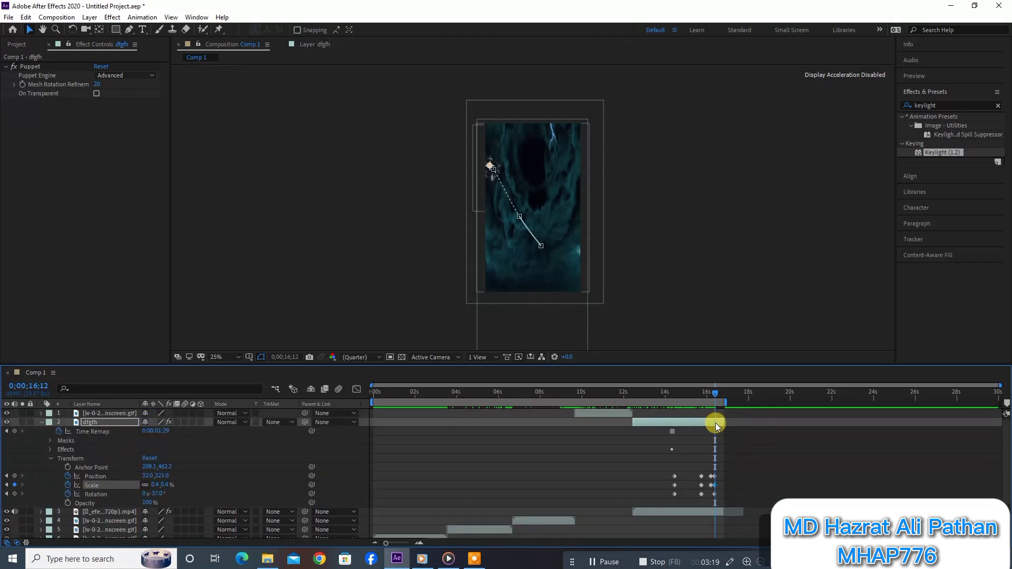
Trim dfgfh's out-point to its last keyframe and check the frames around 16;16 and 16;08.
left_click(716, 423)
left_click_drag(722, 421, 714, 425)
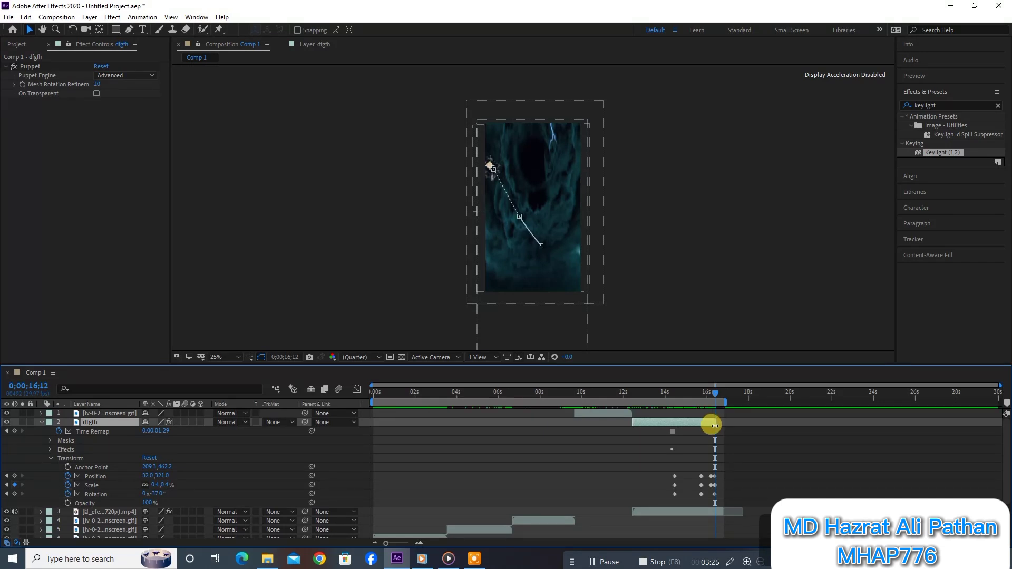
left_click(719, 392)
left_click_drag(719, 390, 720, 391)
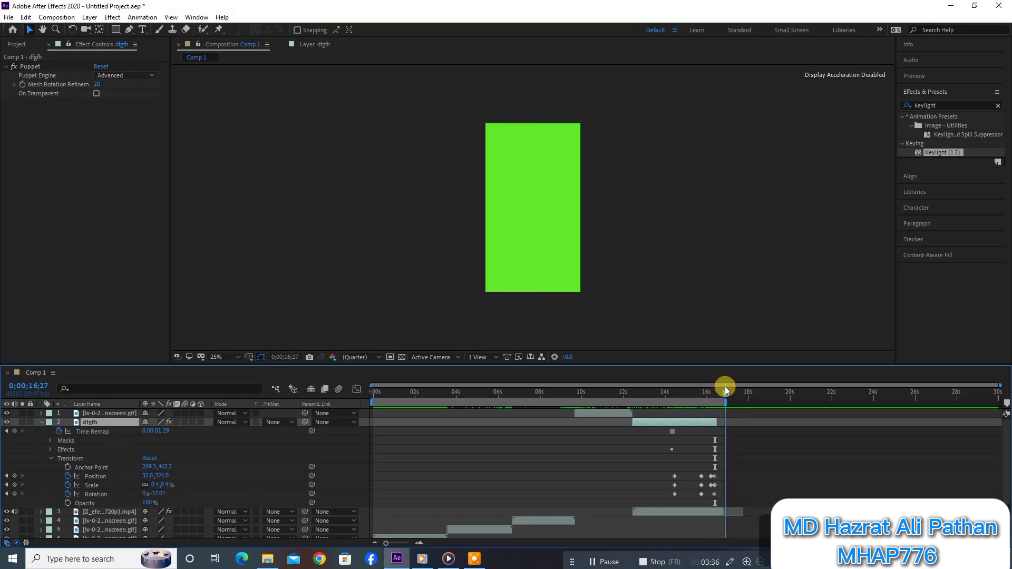
left_click_drag(720, 390, 674, 385)
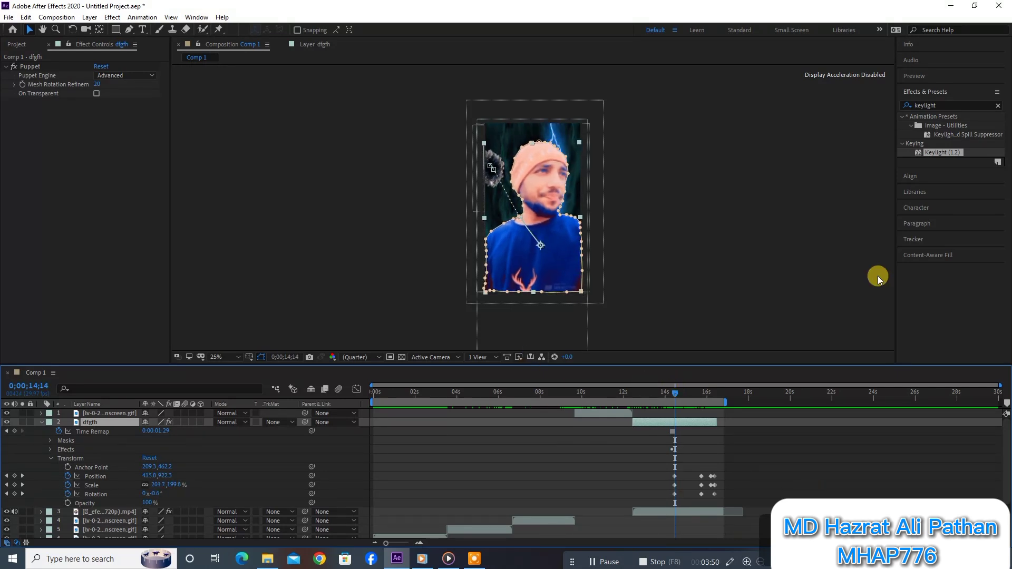
With the Puppet Pin tool at 14;22, move pins to bend the right shoulder slightly.
left_click(220, 26)
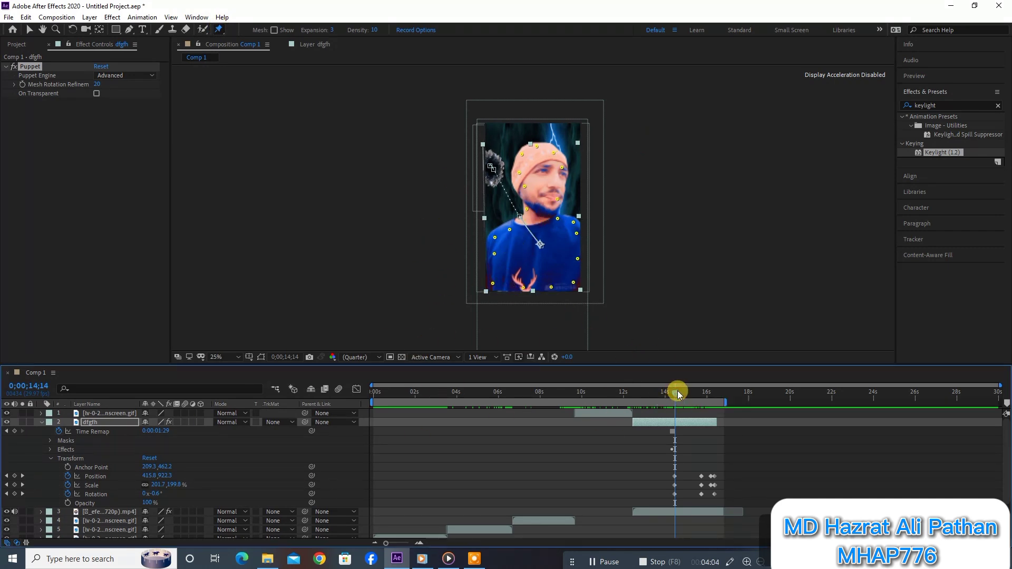
left_click_drag(676, 391, 681, 391)
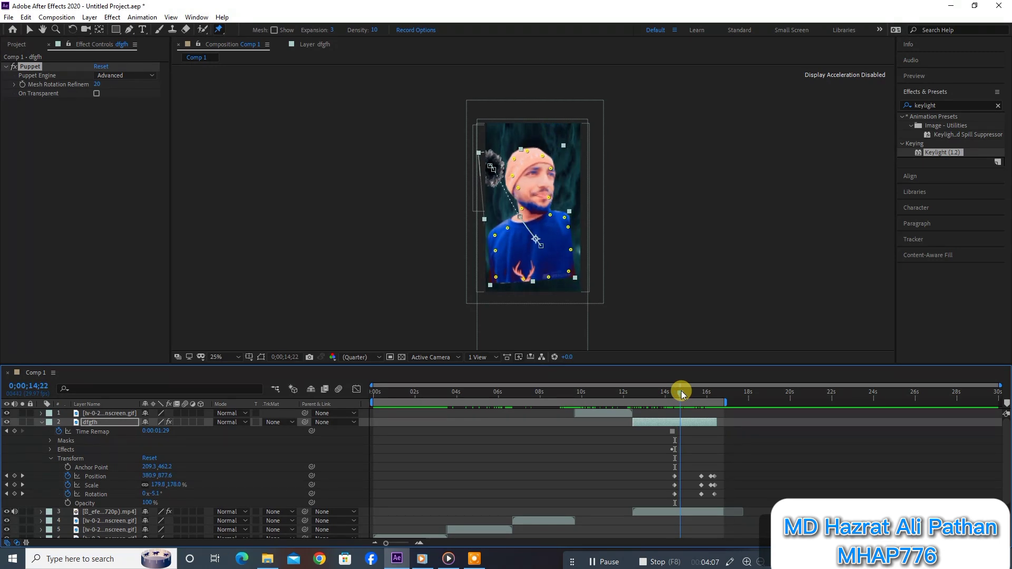
mouse_move(498, 281)
left_mouse_down()
mouse_move(513, 267)
mouse_move(548, 279)
mouse_move(564, 251)
left_mouse_up()
left_click_drag(564, 217, 533, 189)
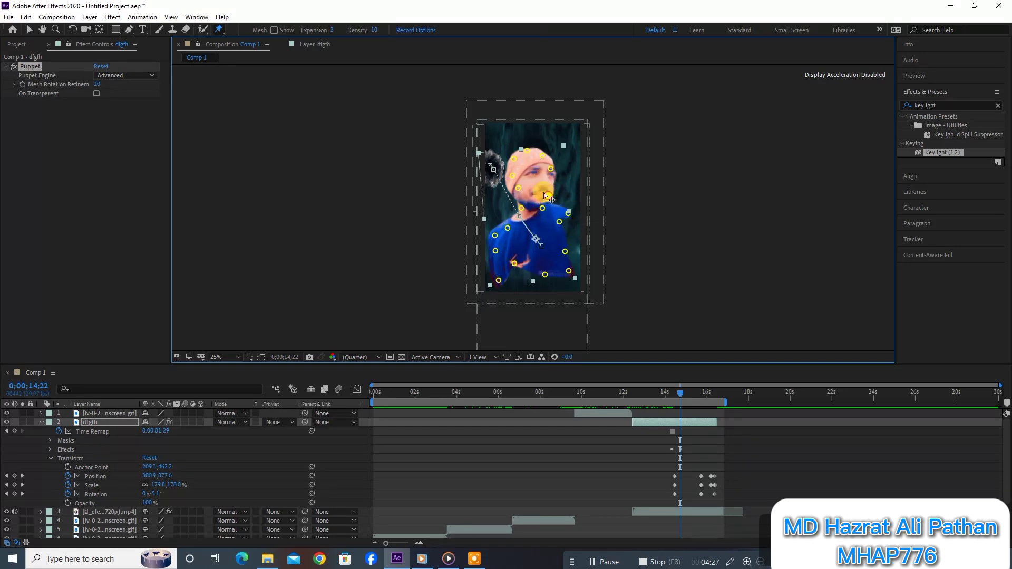
On a slightly later frame, raise the head pin and bend the head and hair toward the top-left.
left_click_drag(683, 391, 693, 393)
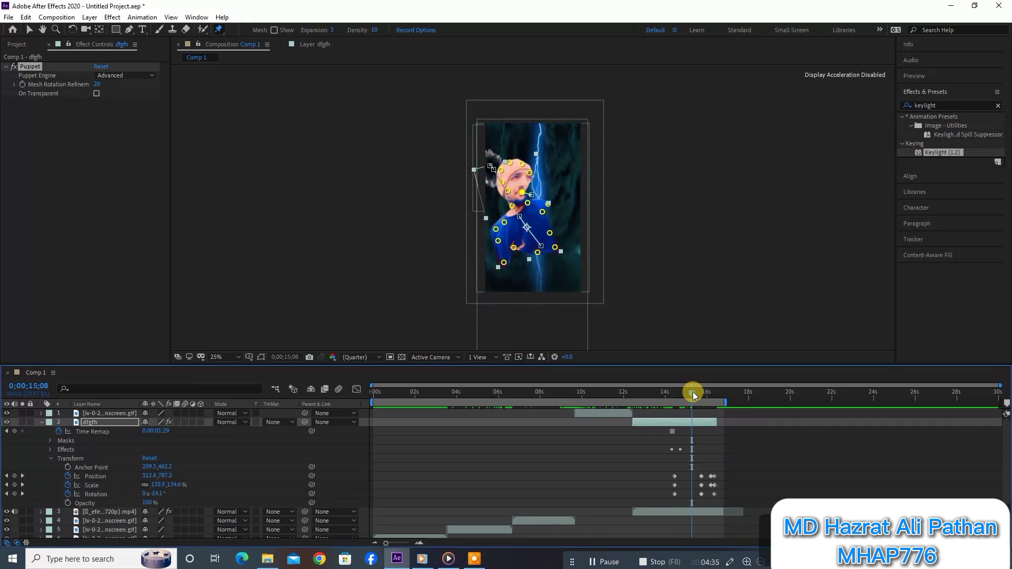
left_click_drag(505, 222, 504, 227)
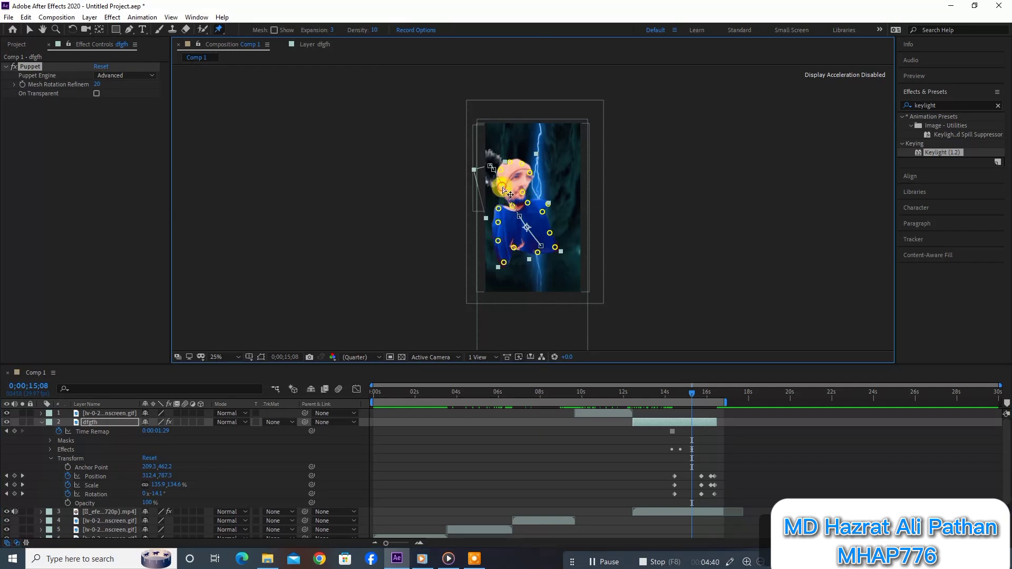
mouse_move(502, 188)
left_mouse_down()
mouse_move(497, 168)
mouse_move(525, 179)
left_mouse_up()
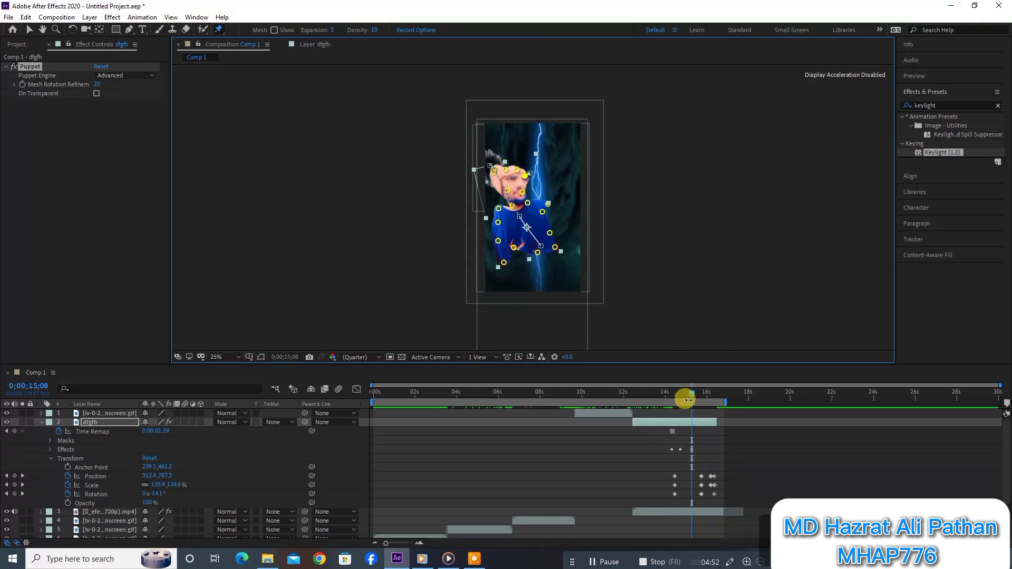
mouse_move(690, 395)
left_mouse_down()
mouse_move(663, 400)
mouse_move(698, 399)
left_mouse_up()
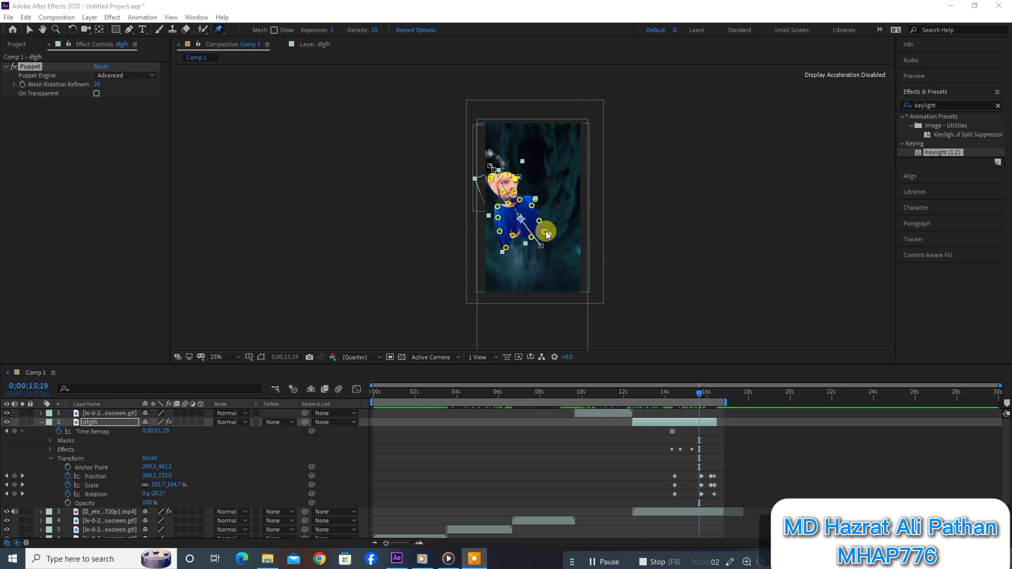
Bend the arm down-right, add a body pin pulled downward, tweak shoulder and arm pins, then preview.
left_click_drag(546, 232, 556, 248)
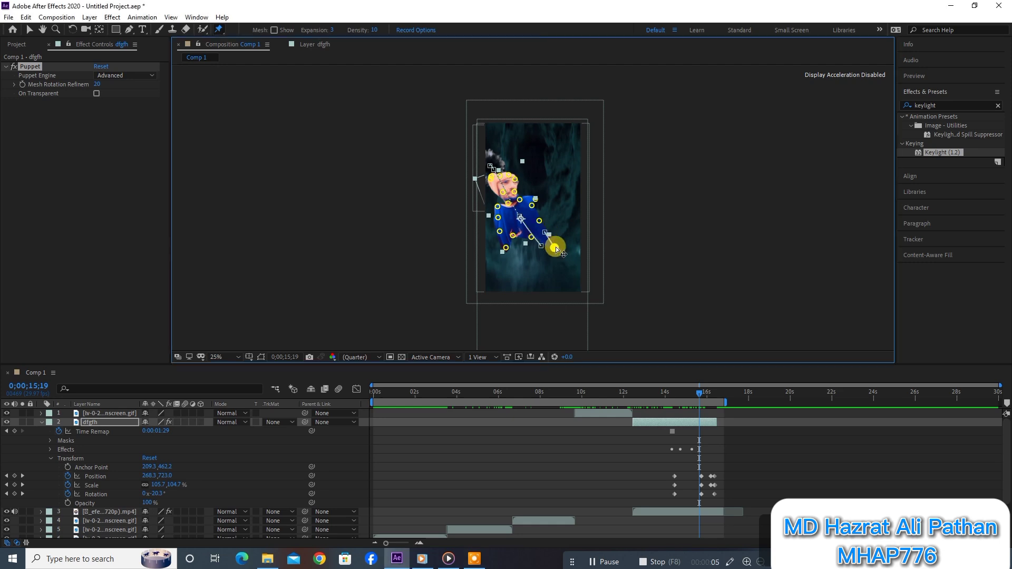
left_click(510, 219)
left_click_drag(513, 224, 524, 258)
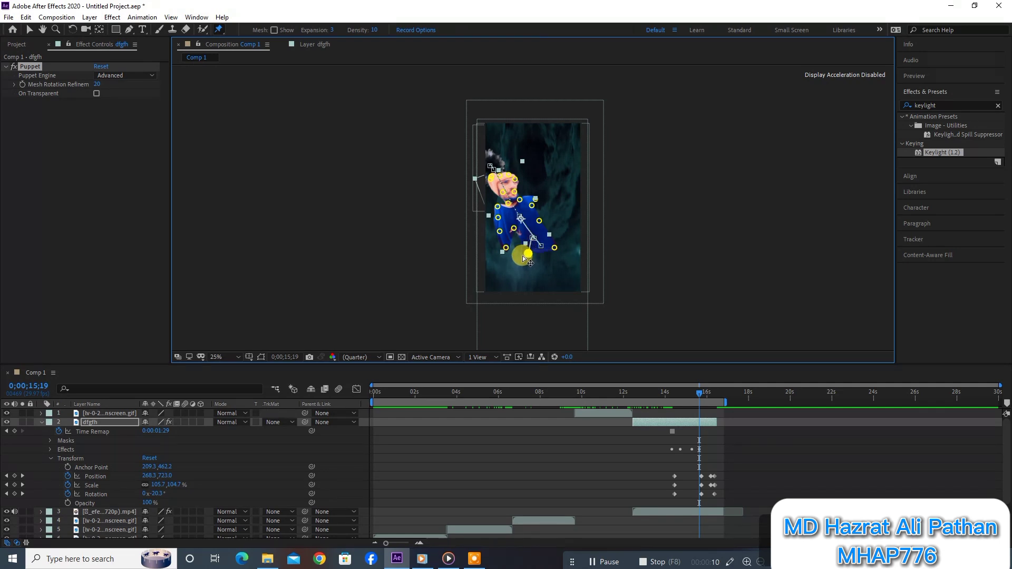
mouse_move(542, 248)
left_mouse_down()
mouse_move(538, 241)
mouse_move(517, 258)
left_mouse_up()
left_click_drag(498, 206, 496, 201)
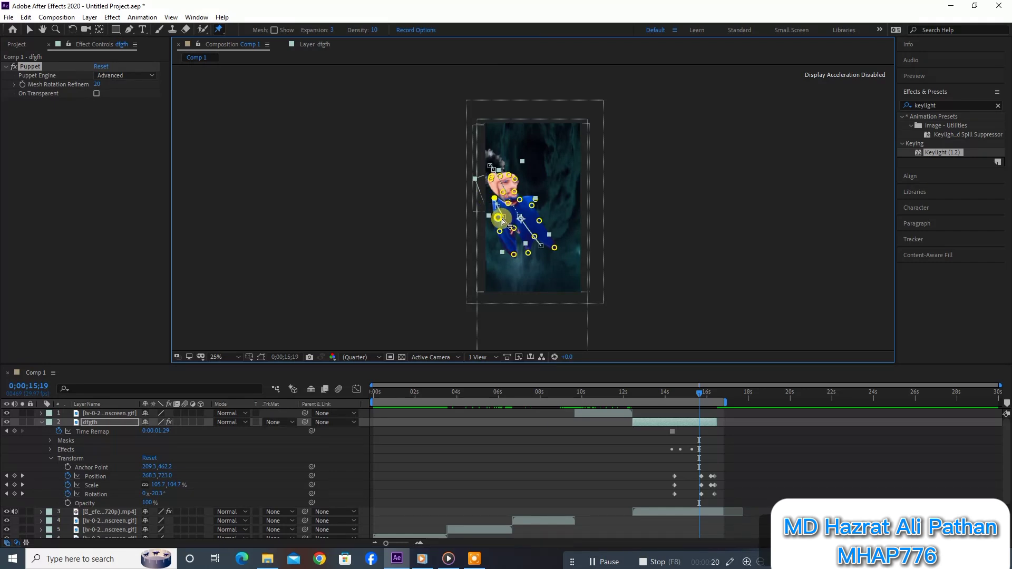
left_click_drag(497, 217, 499, 213)
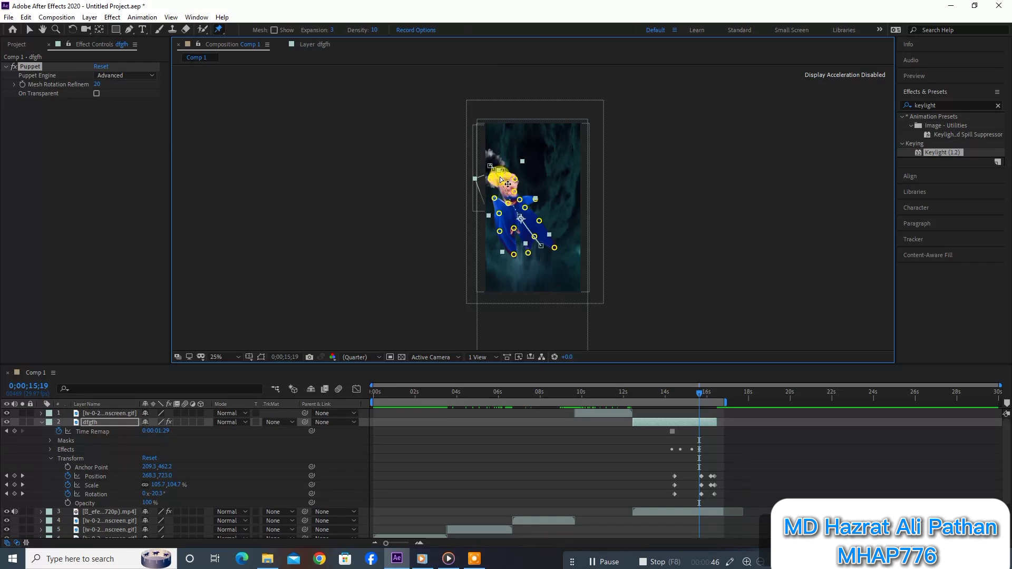
left_click_drag(699, 395, 716, 400)
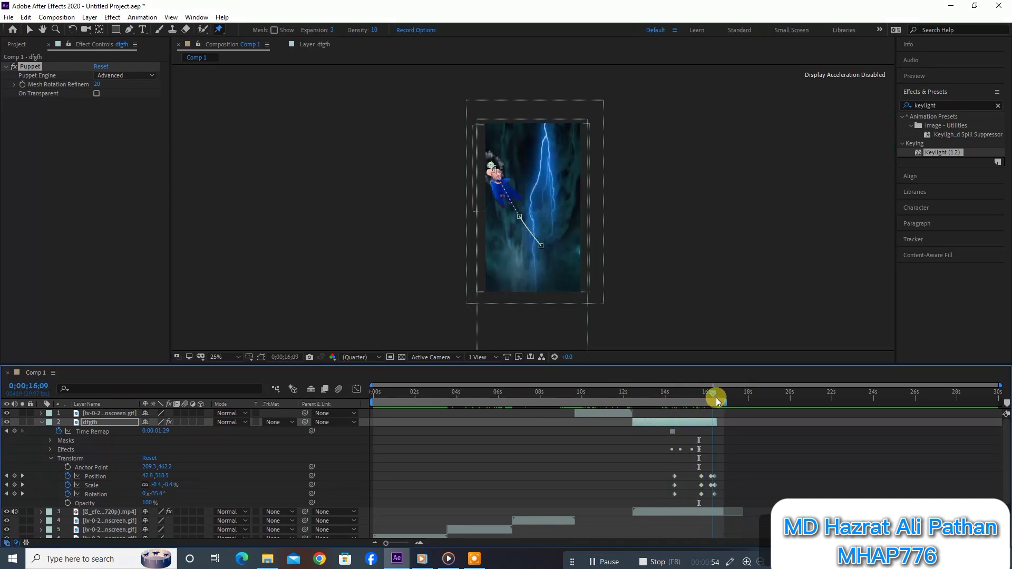
mouse_move(716, 402)
left_mouse_down()
mouse_move(544, 414)
mouse_move(714, 392)
mouse_move(682, 393)
left_mouse_up()
At 14;28 add torso, right-side and lower-right pins, lowering the torso pin and right arm.
left_click_drag(505, 279, 526, 296)
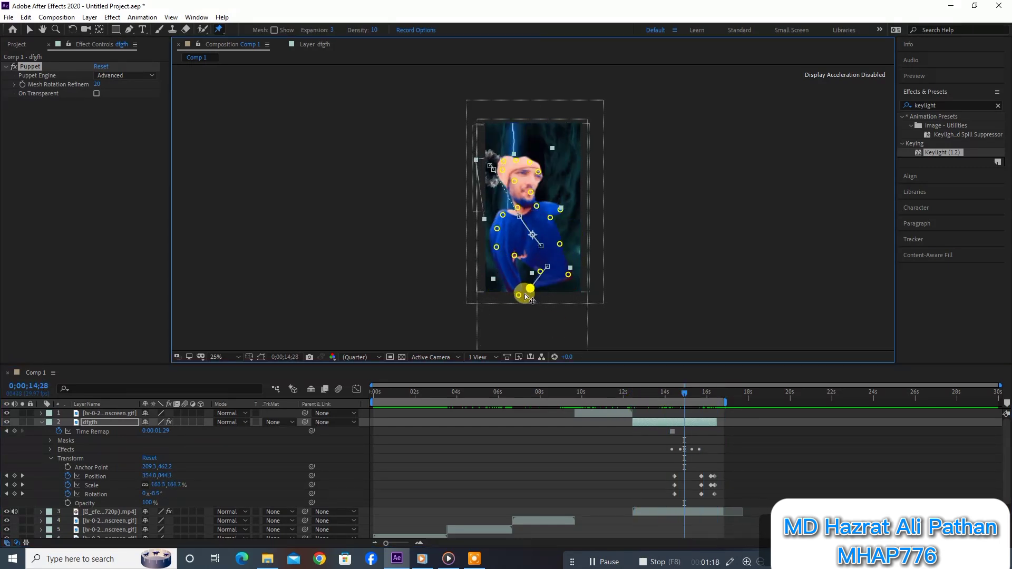
left_click(527, 266)
left_click_drag(527, 265, 526, 273)
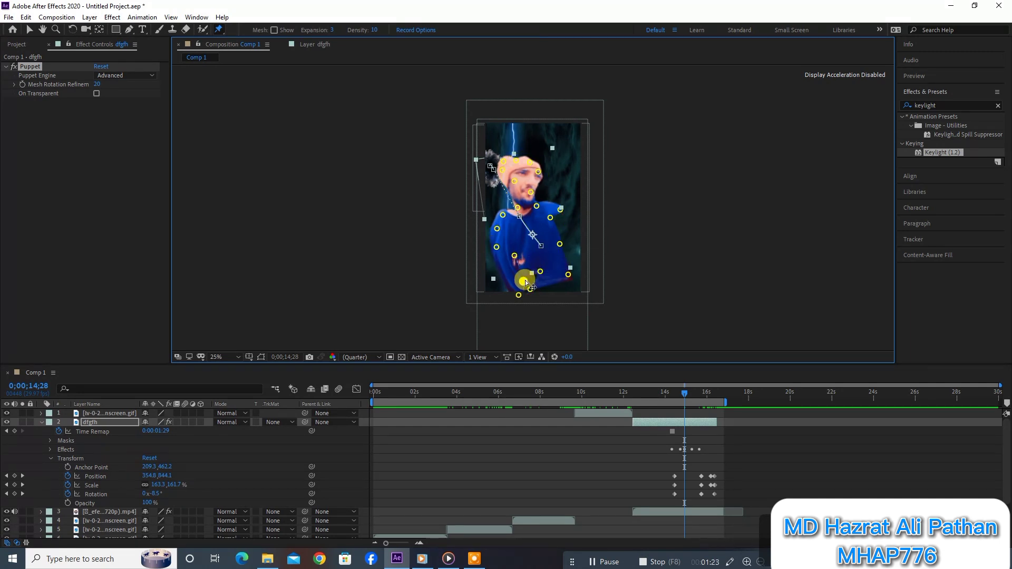
left_click(554, 284)
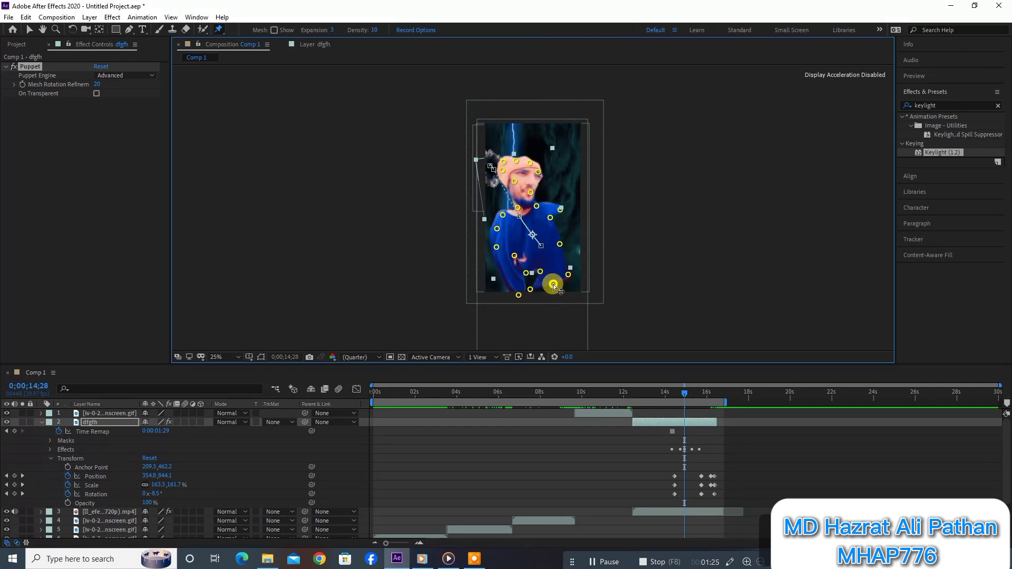
left_click(564, 259)
left_click_drag(593, 241, 585, 253)
left_click(568, 274)
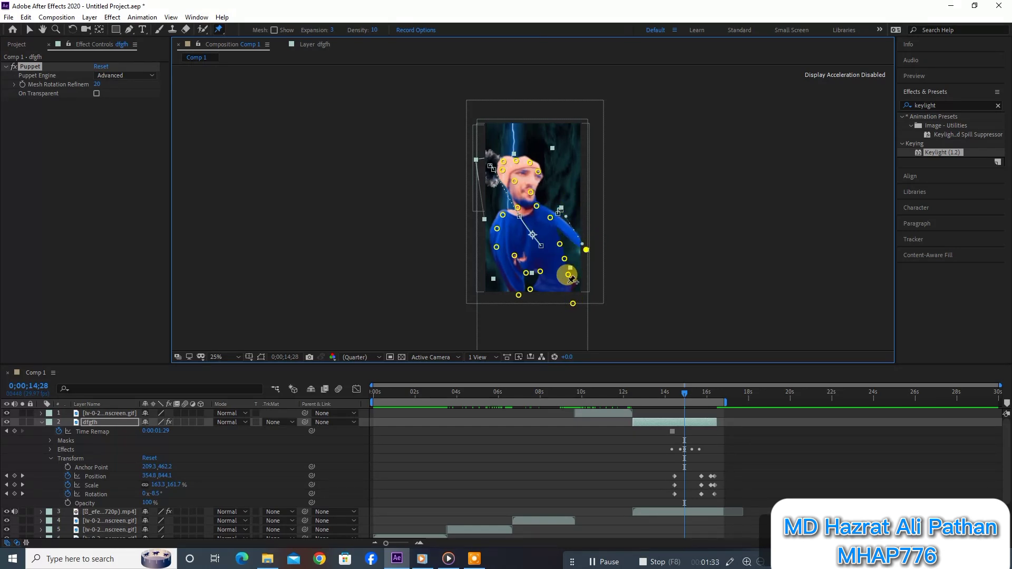
left_click(582, 292)
left_click(564, 258)
At 15;13 stretch the lower-right limb down-right and the right arm out to the right.
left_click_drag(684, 394, 693, 393)
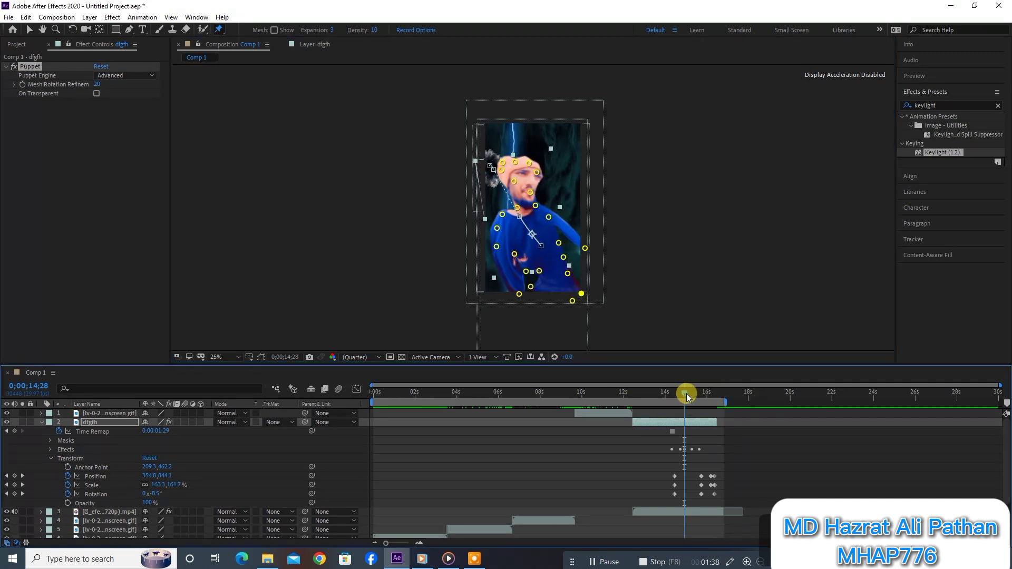
left_click(524, 280)
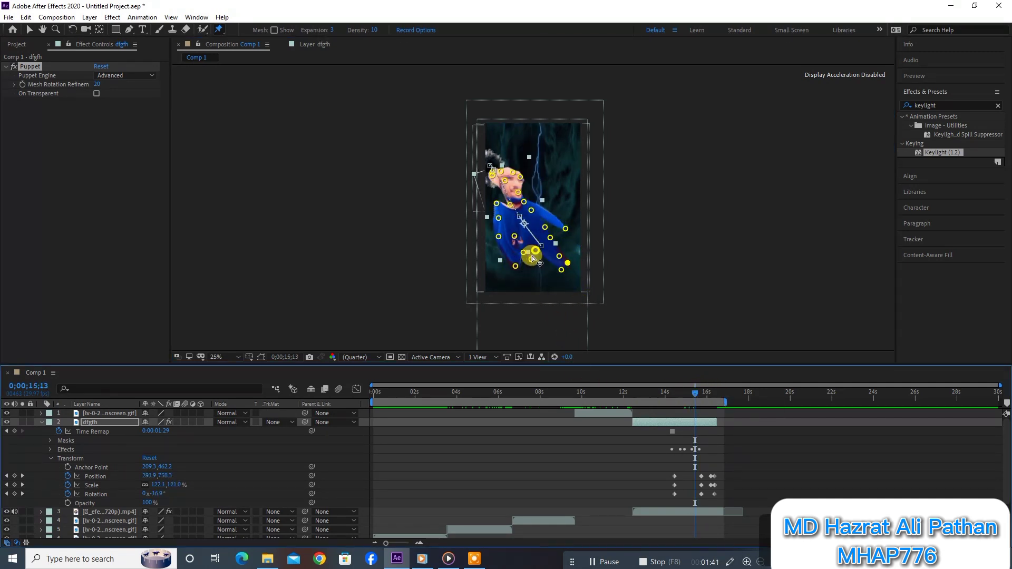
left_click_drag(540, 286, 565, 298)
left_click(519, 266)
left_click_drag(565, 228, 596, 258)
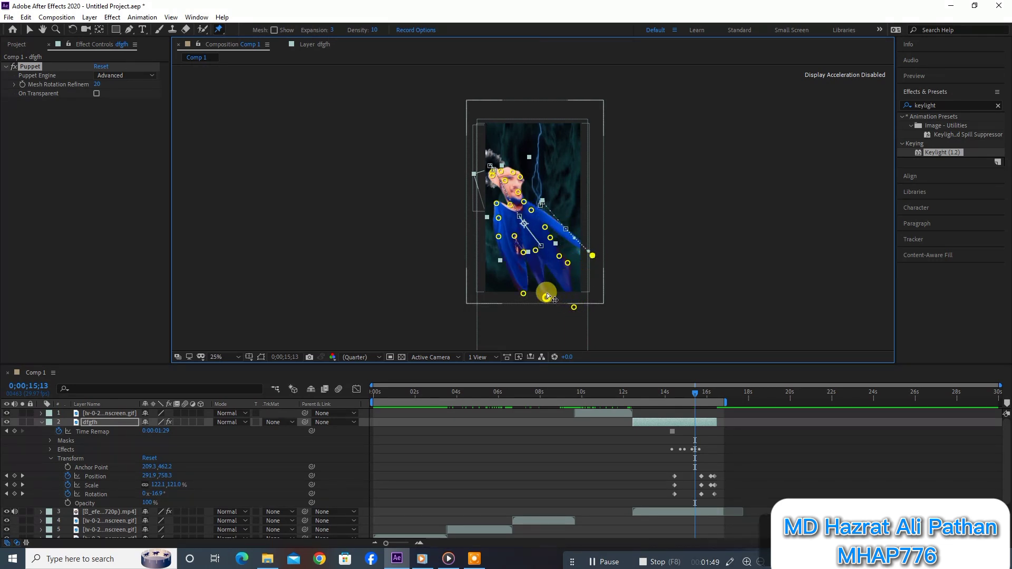
At 15;22 pull the leg pins further down and lift the arm pin up-right, then preview.
mouse_move(694, 395)
left_mouse_down()
mouse_move(714, 404)
mouse_move(698, 406)
left_mouse_up()
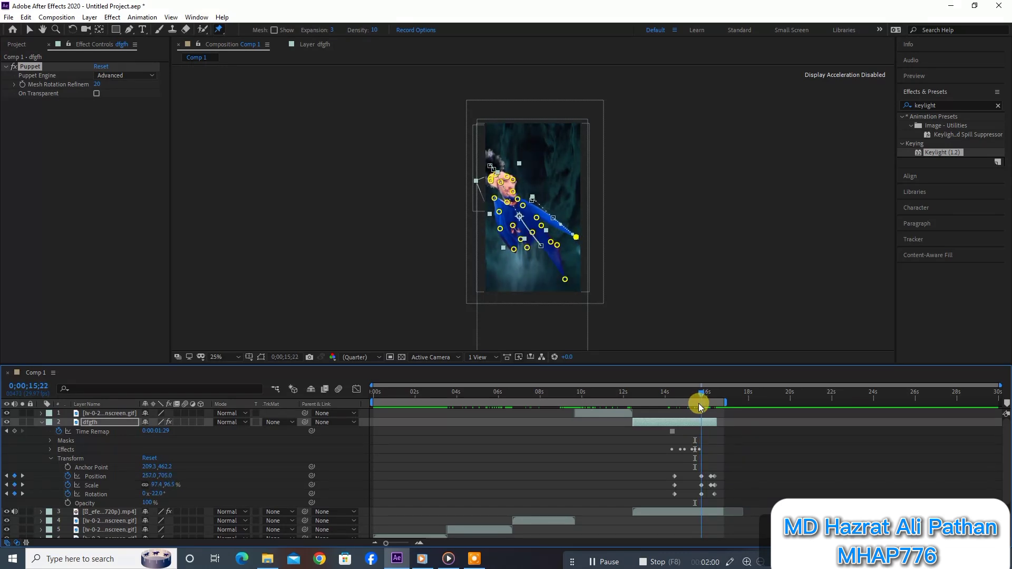
left_click_drag(527, 248, 519, 276)
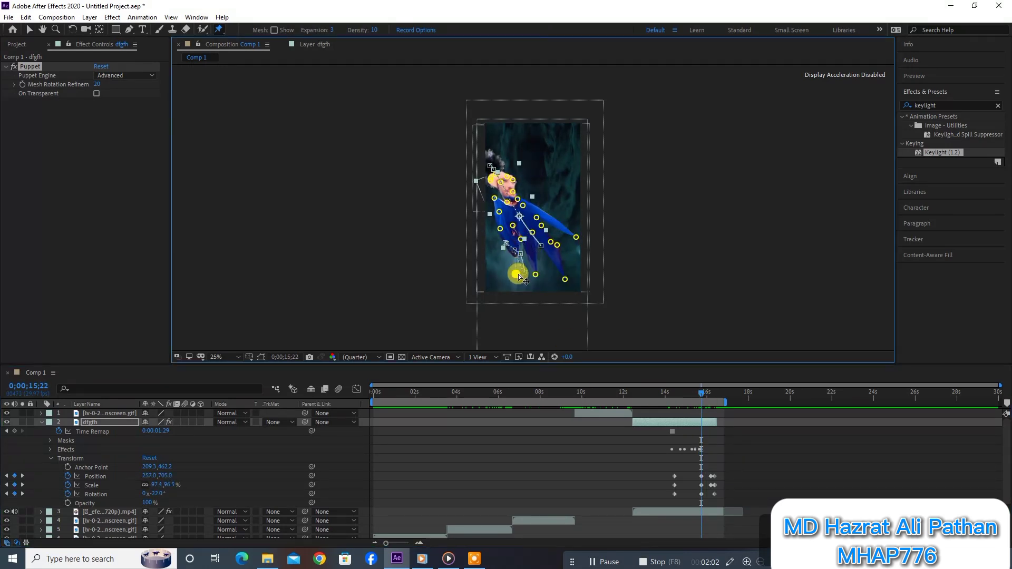
mouse_move(562, 252)
left_mouse_down()
mouse_move(573, 267)
mouse_move(583, 257)
mouse_move(547, 286)
left_mouse_up()
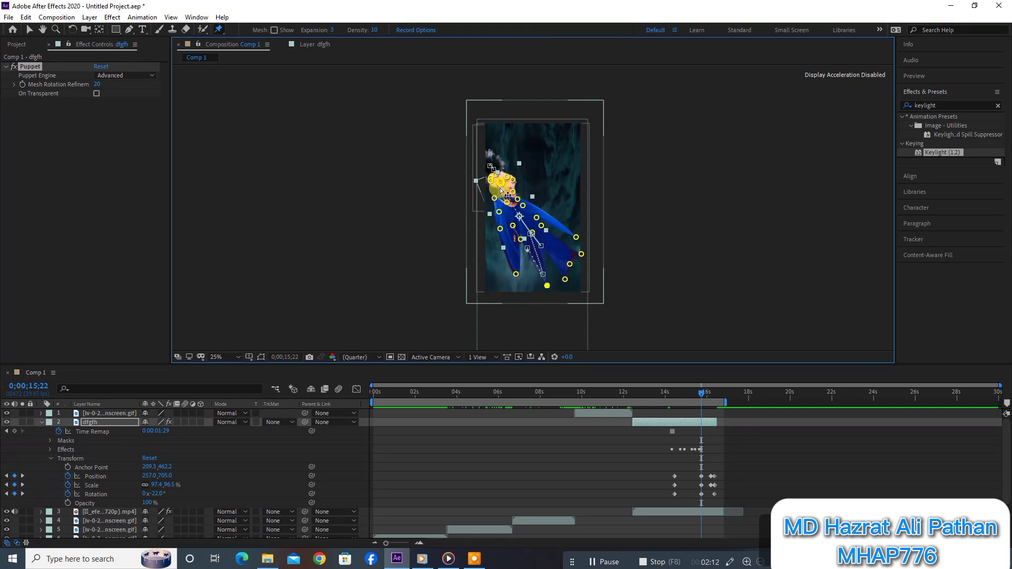
left_click_drag(501, 217, 506, 202)
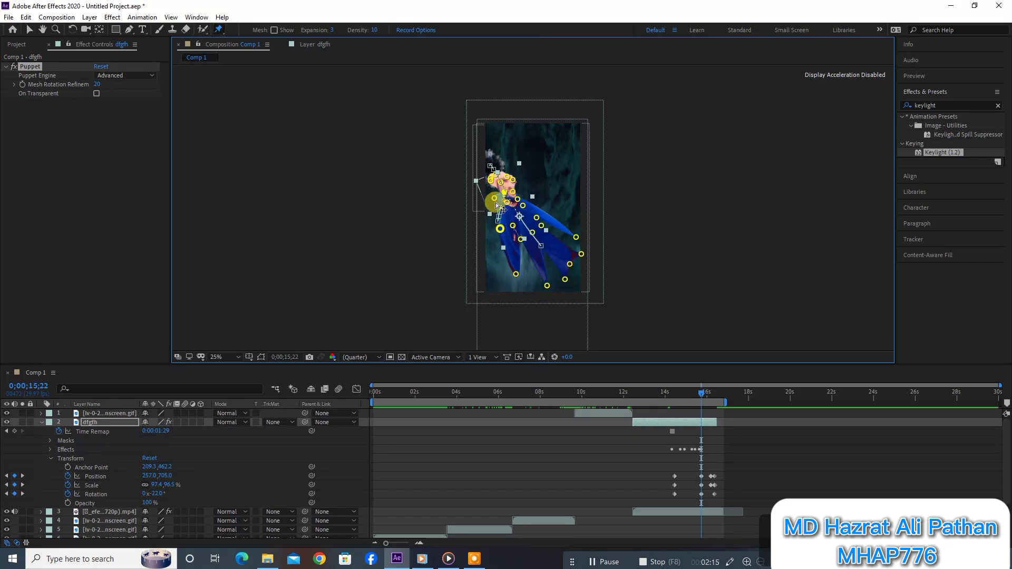
mouse_move(701, 393)
left_mouse_down()
mouse_move(677, 400)
mouse_move(700, 403)
left_mouse_up()
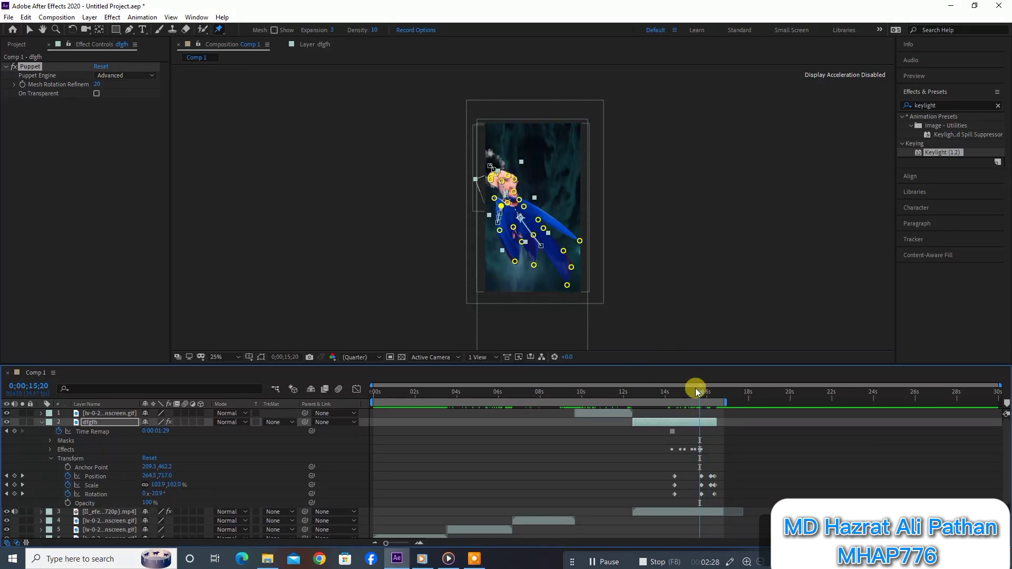
At 15;17 add a pin at the figure's bottom edge, pull the lower-left pin down, and preview to 16;14.
mouse_move(696, 391)
left_mouse_down()
mouse_move(681, 391)
mouse_move(693, 391)
left_mouse_up()
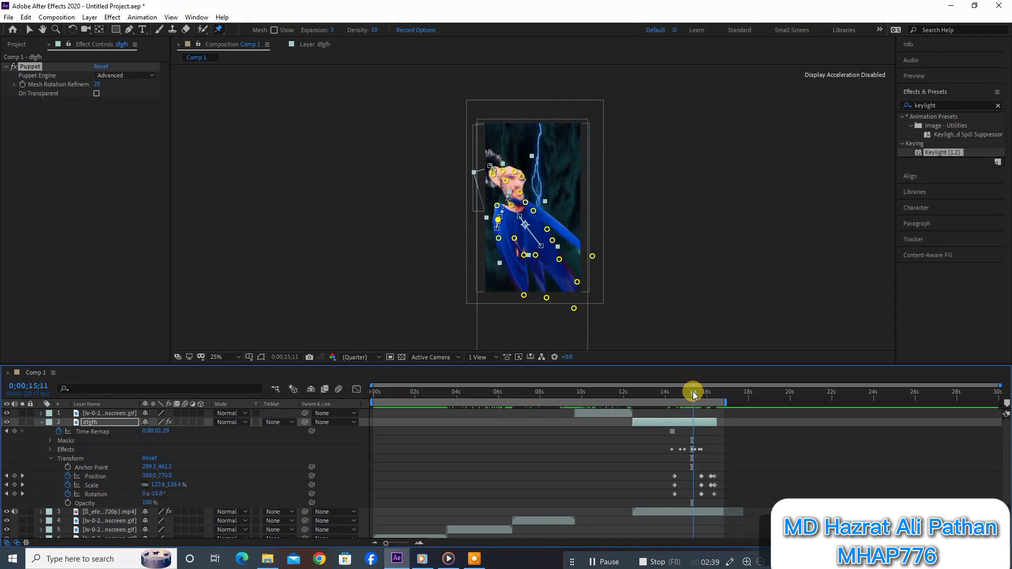
left_click_drag(693, 391, 692, 396)
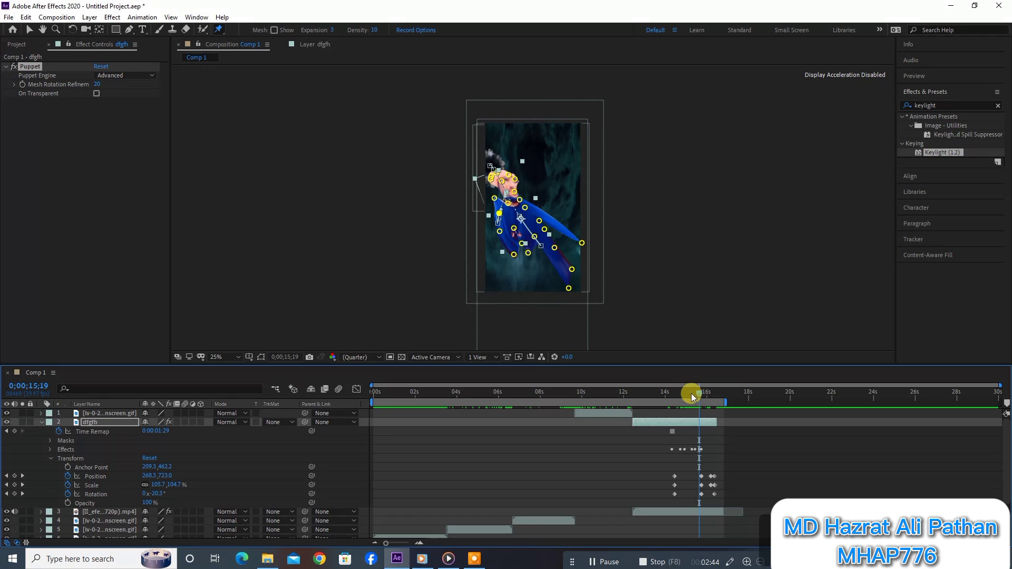
left_click(539, 286)
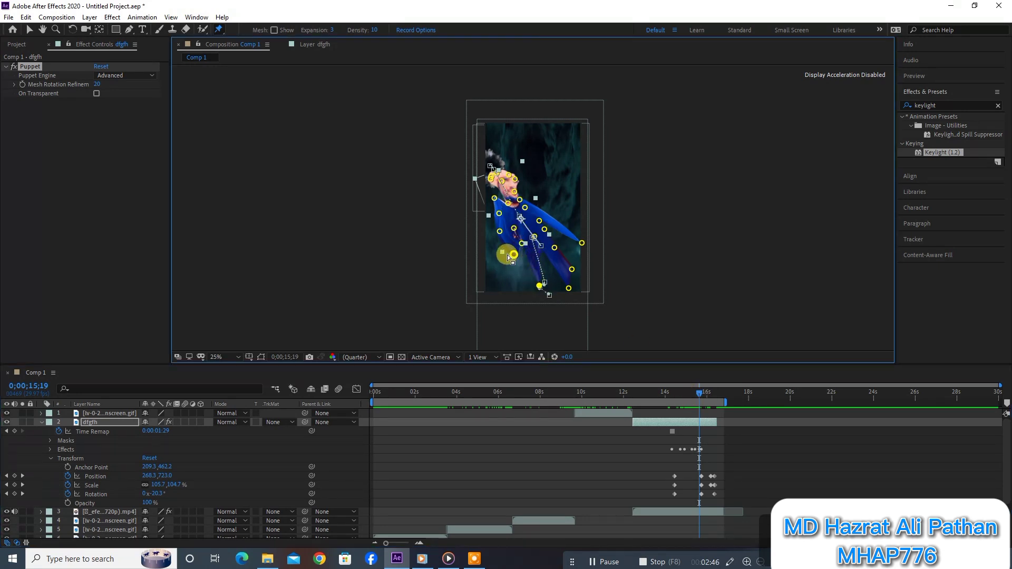
left_click_drag(498, 278, 503, 288)
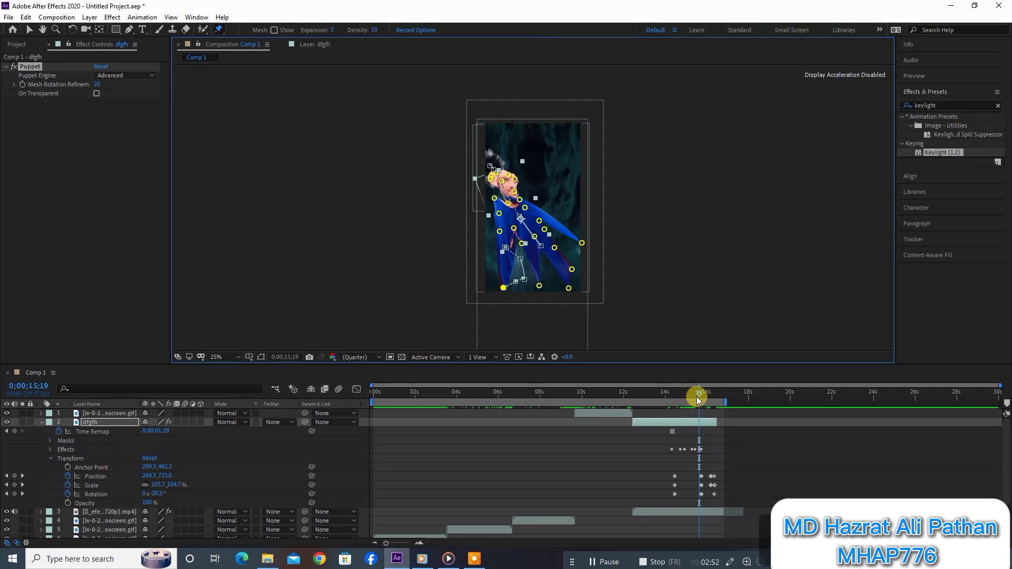
left_click_drag(700, 397, 716, 398)
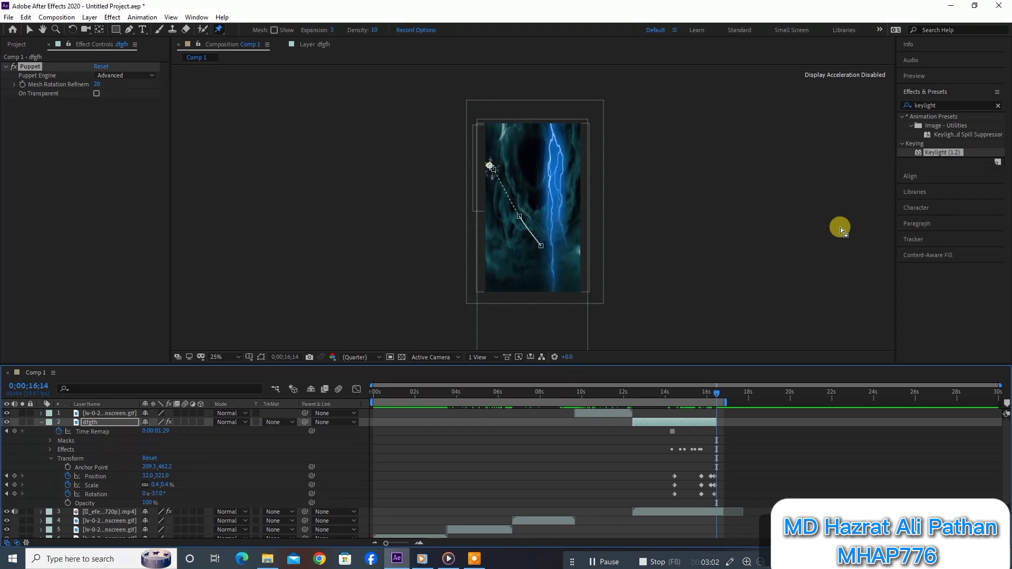
Hide the Puppet pins, deselect dfgfh, and move the playhead from 13;22 to about 16;02.
left_click(104, 309)
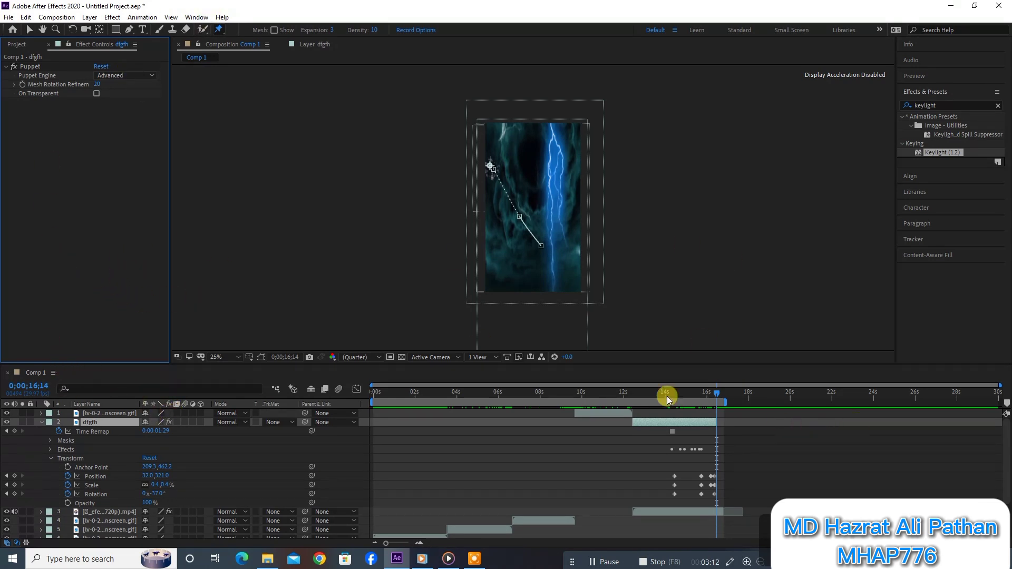
mouse_move(717, 391)
left_mouse_down()
mouse_move(373, 393)
mouse_move(659, 384)
left_mouse_up()
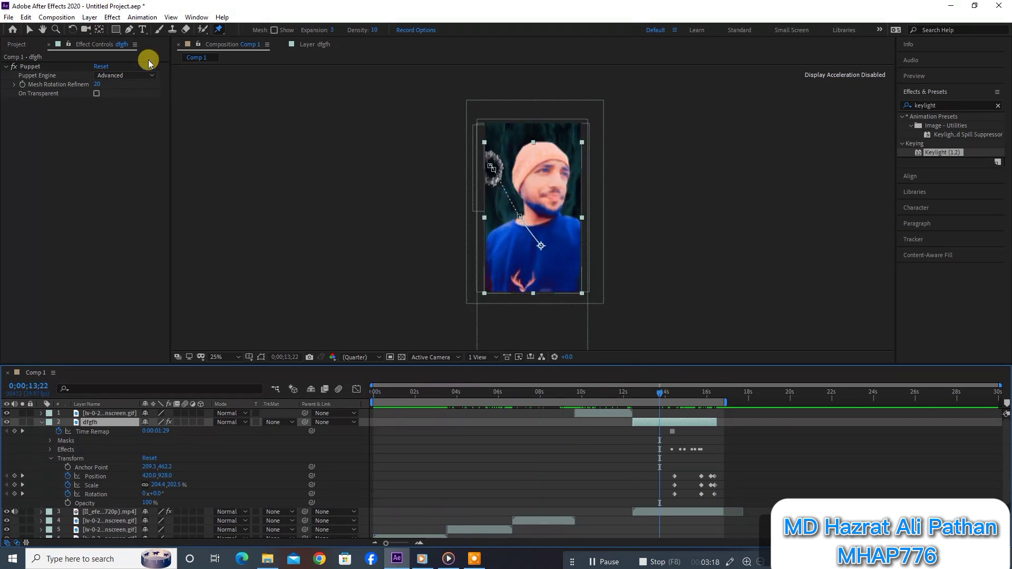
left_click(24, 43)
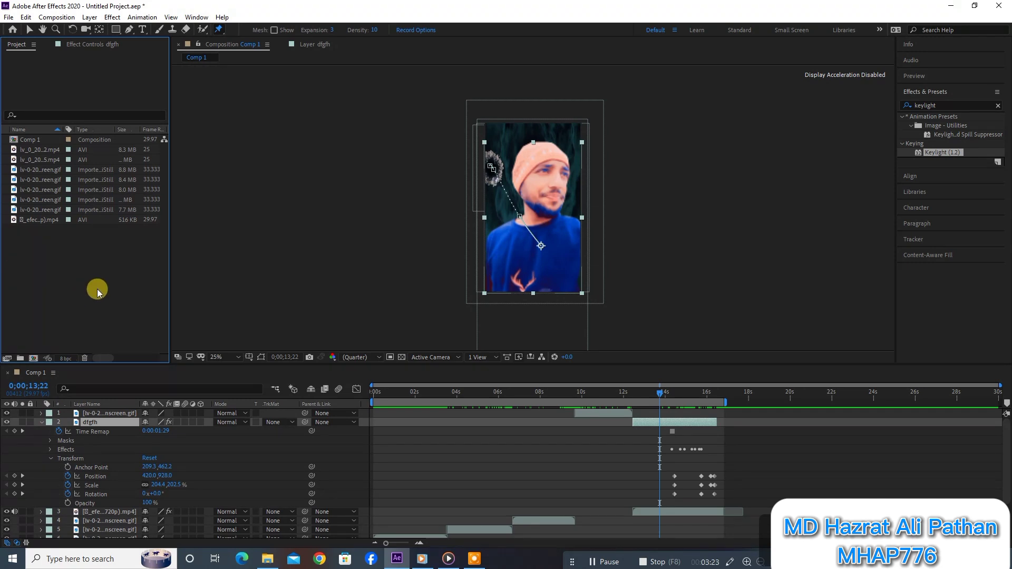
scroll(161, 433, "down", 2)
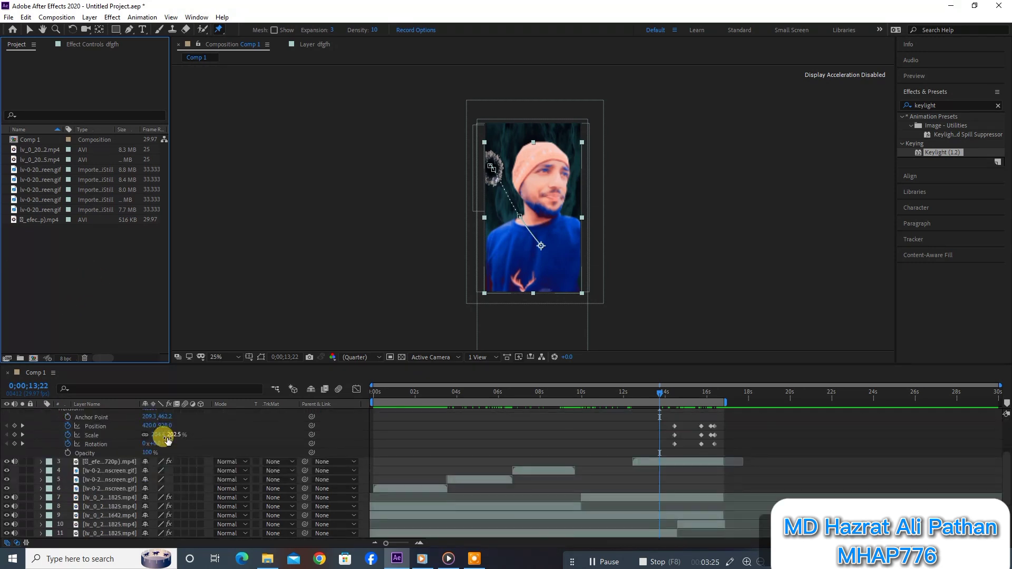
scroll(36, 454, "up", 2)
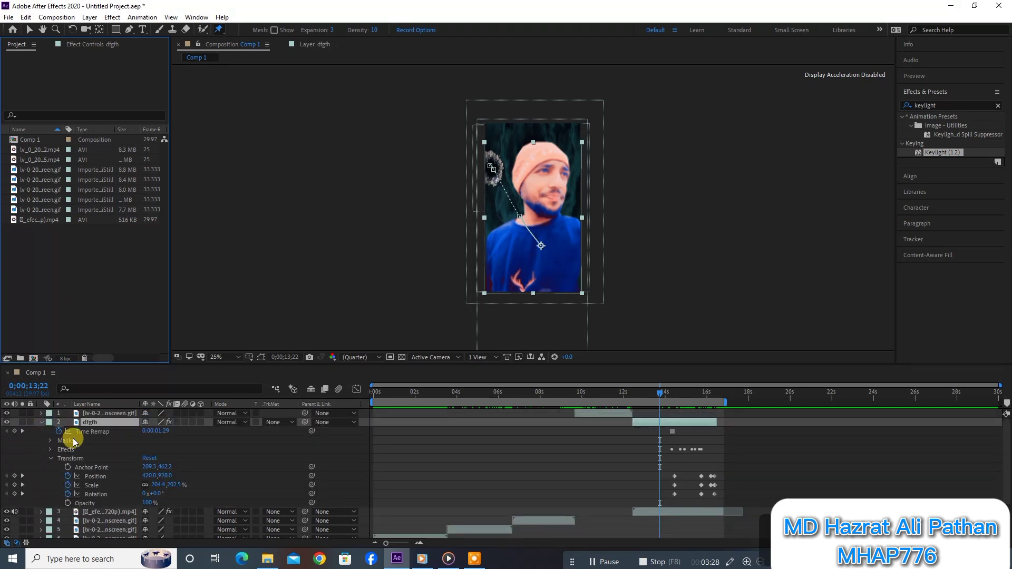
left_click(52, 456)
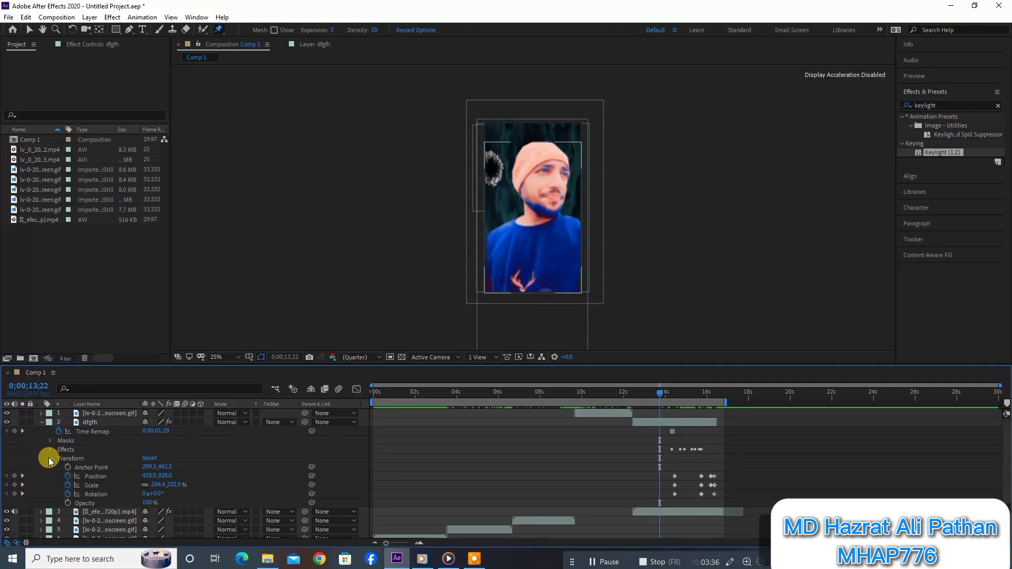
left_click_drag(658, 396, 703, 396)
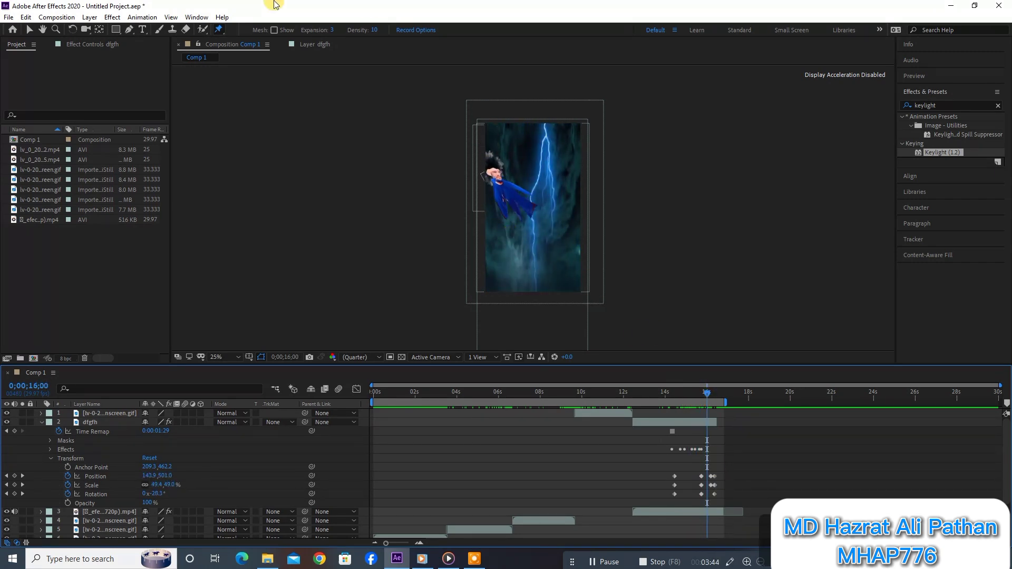
Add Puppet meshes to the lightning layer 7 and the portal clip on layer 3, then collapse layer 3.
left_click(536, 213)
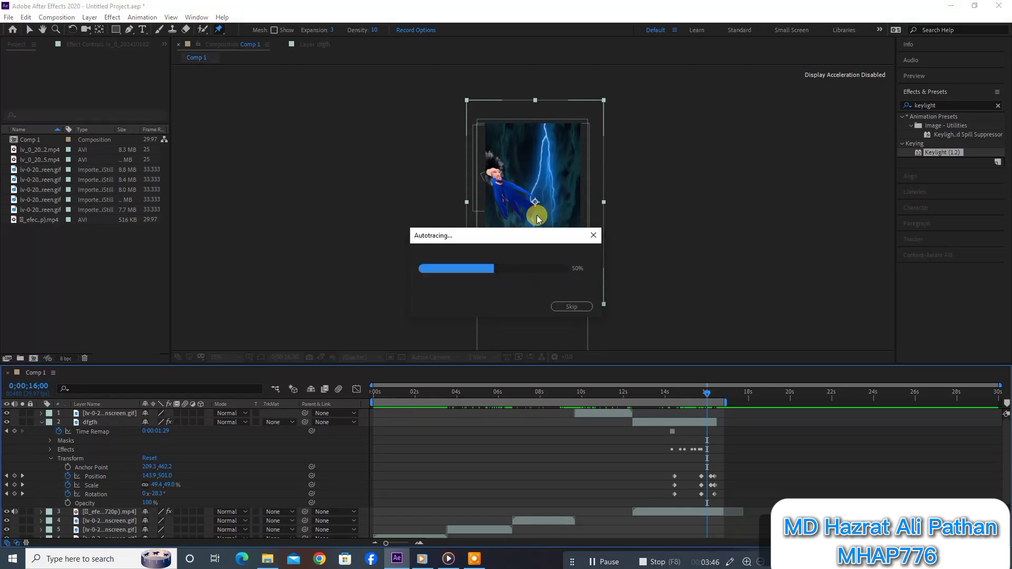
left_click(537, 215)
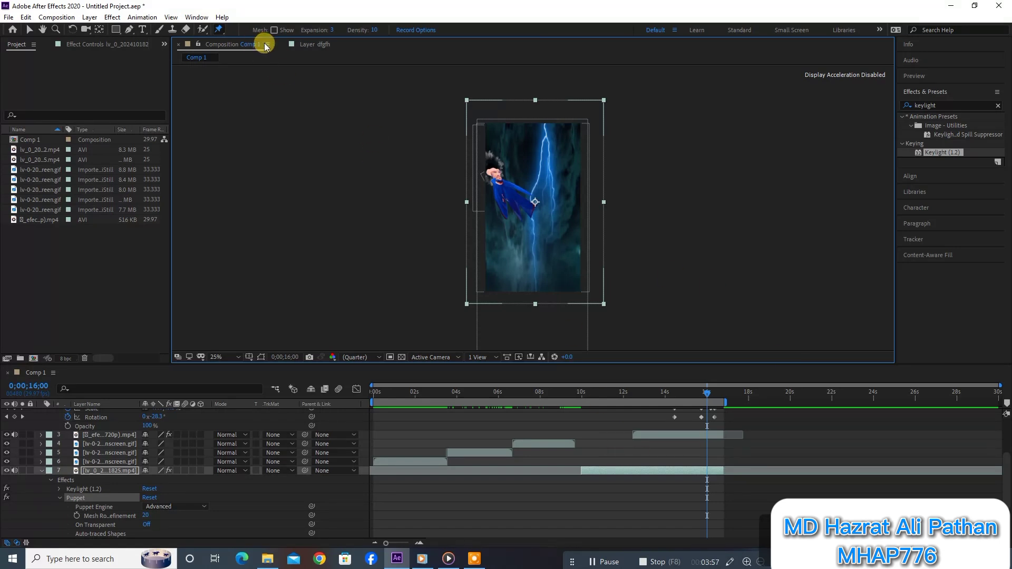
left_click(682, 435)
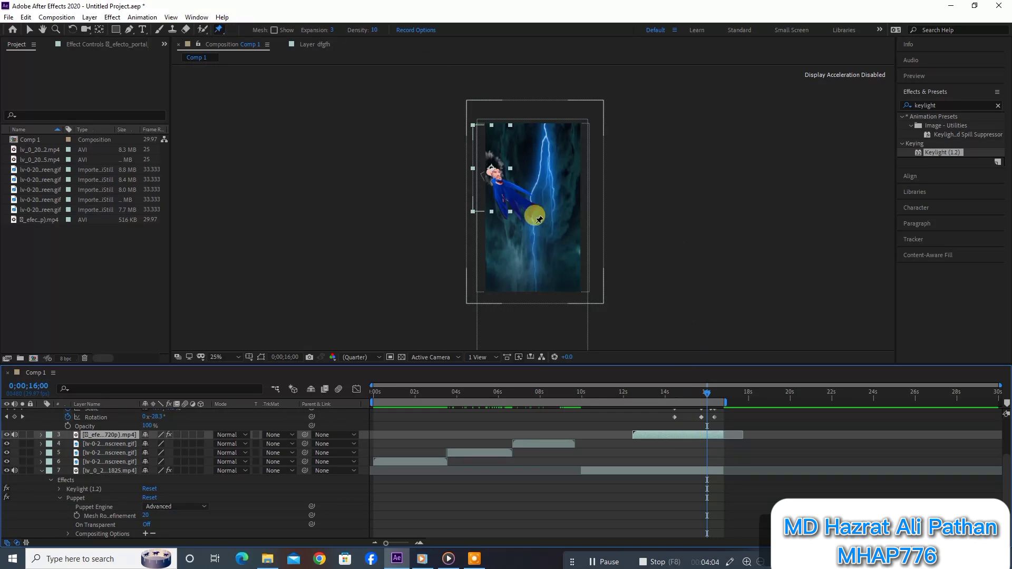
left_click(519, 197)
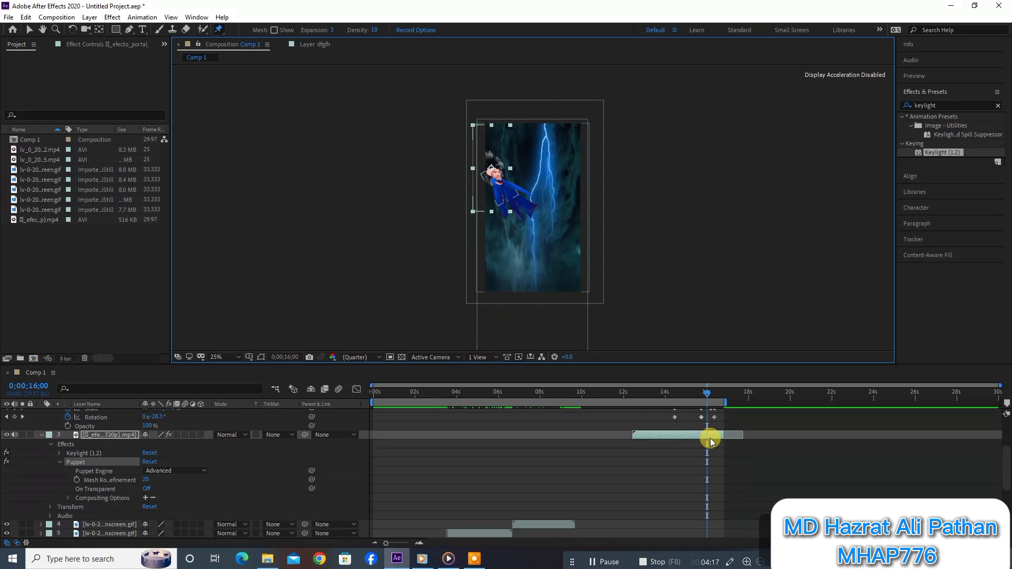
scroll(675, 452, "up", 3)
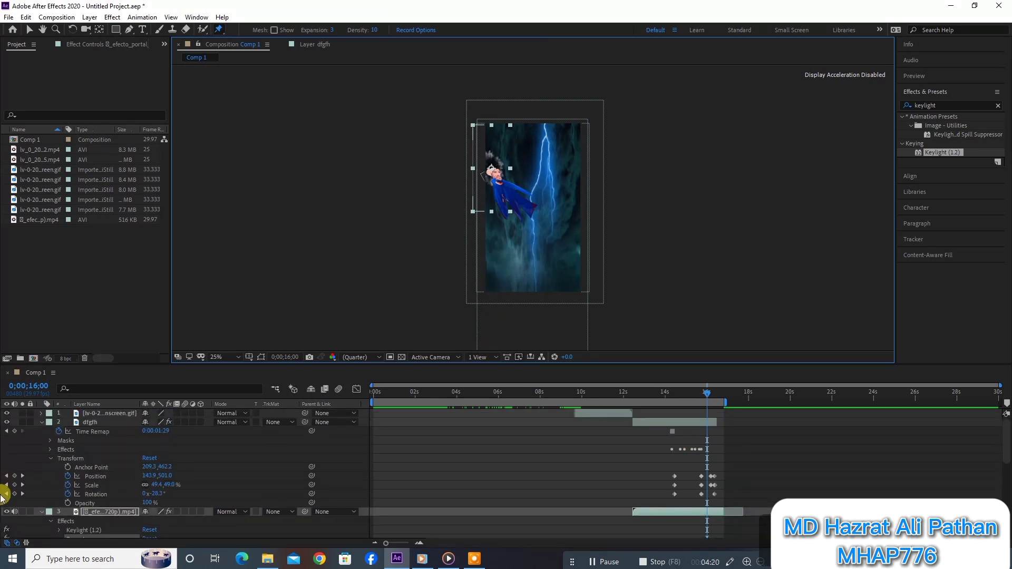
left_click(40, 511)
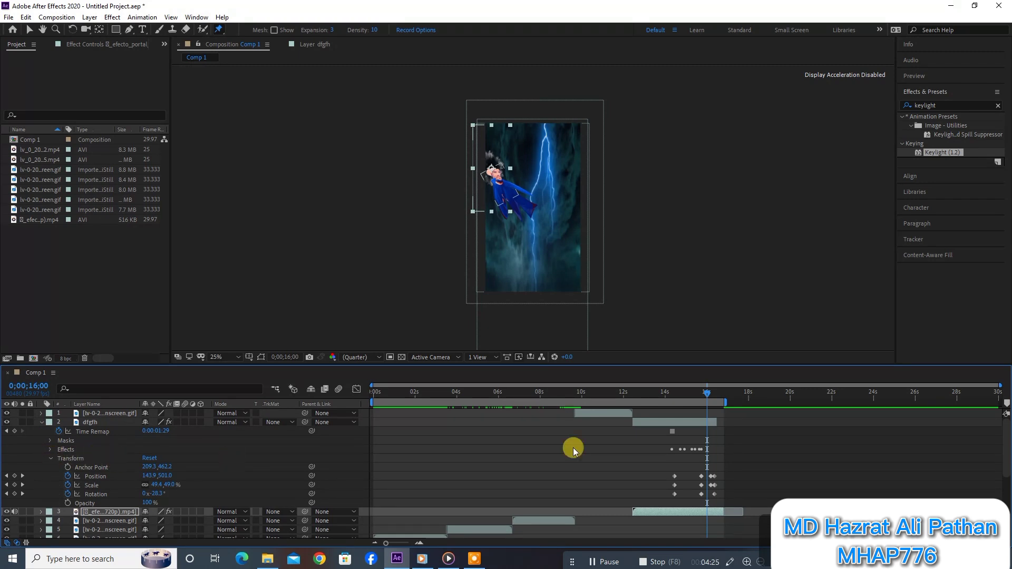
Pin dfgfh near 16;00, bend its pose, and Ctrl-drag to record the arm swinging rightward.
left_click(673, 423)
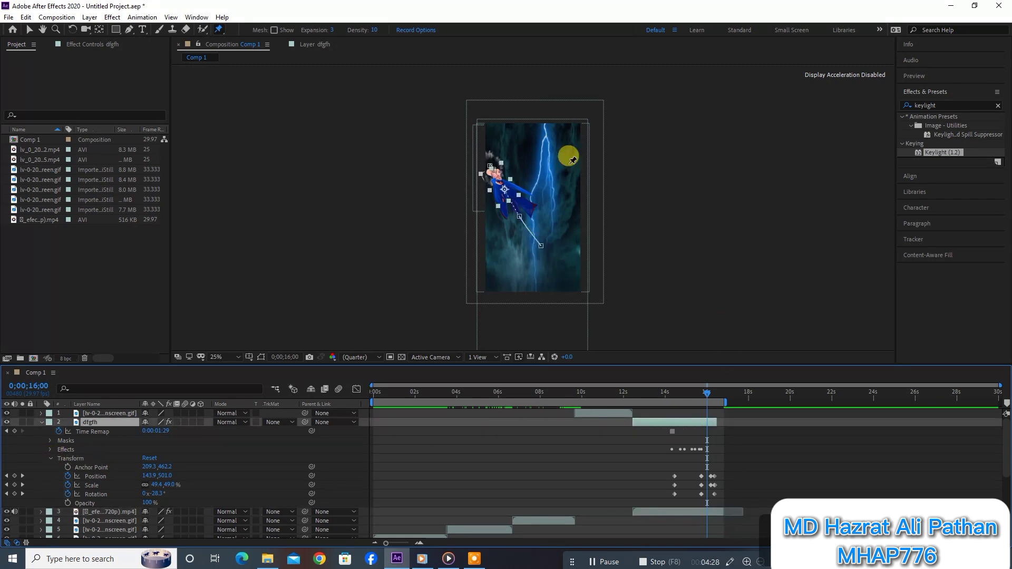
left_click(526, 207)
mouse_move(524, 225)
left_mouse_down()
mouse_move(535, 211)
mouse_move(514, 245)
left_mouse_up()
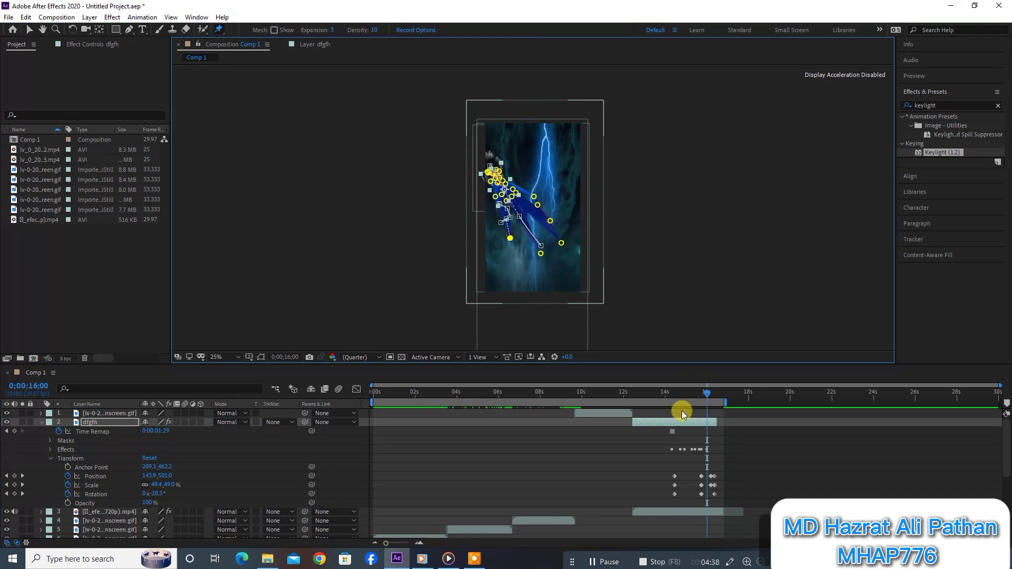
left_click(712, 392)
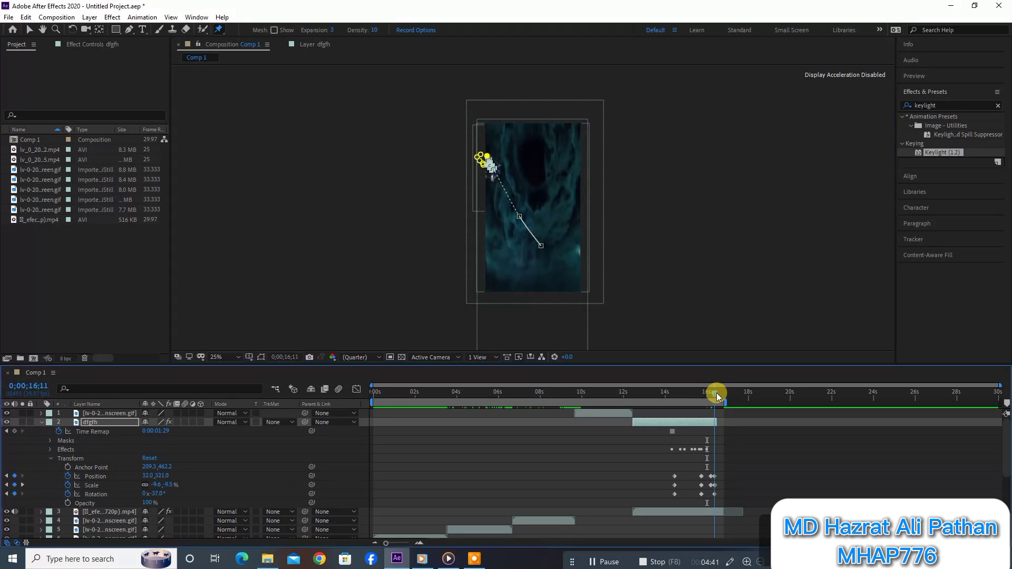
left_click(707, 395)
left_click_drag(710, 396, 706, 394)
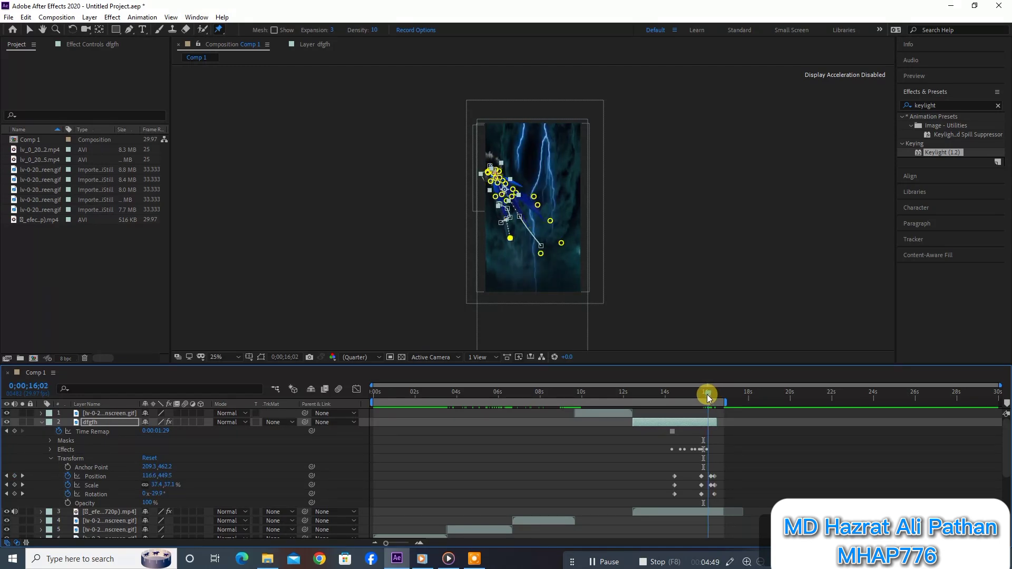
left_click(564, 294)
mouse_move(564, 294)
left_mouse_down()
mouse_move(530, 200)
mouse_move(574, 243)
left_mouse_up()
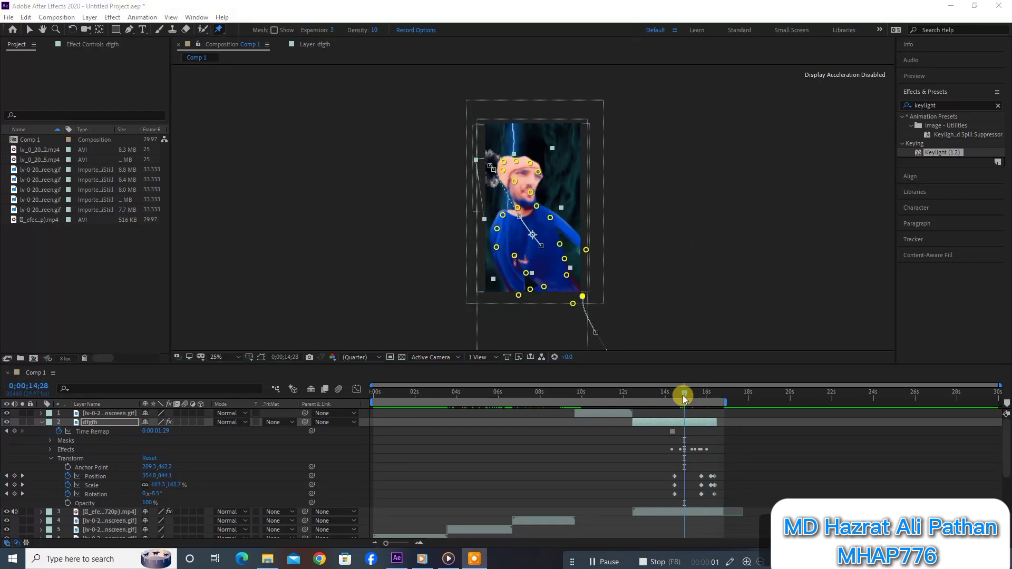
Scrub through 15–17 s to preview the fly-off, ending at 16;24 with only stormy sky.
left_click_drag(684, 394, 728, 396)
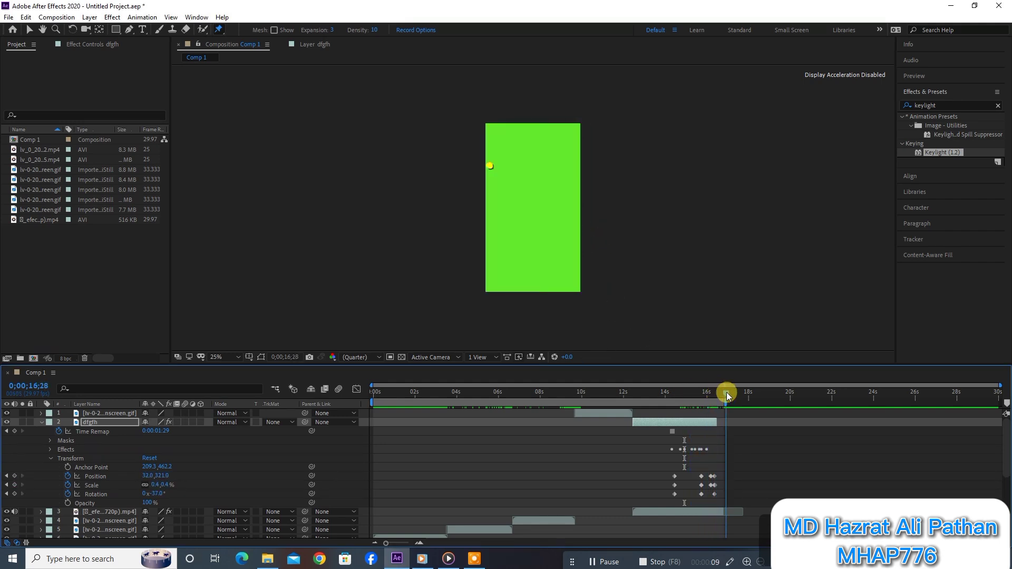
left_click_drag(726, 397, 725, 401)
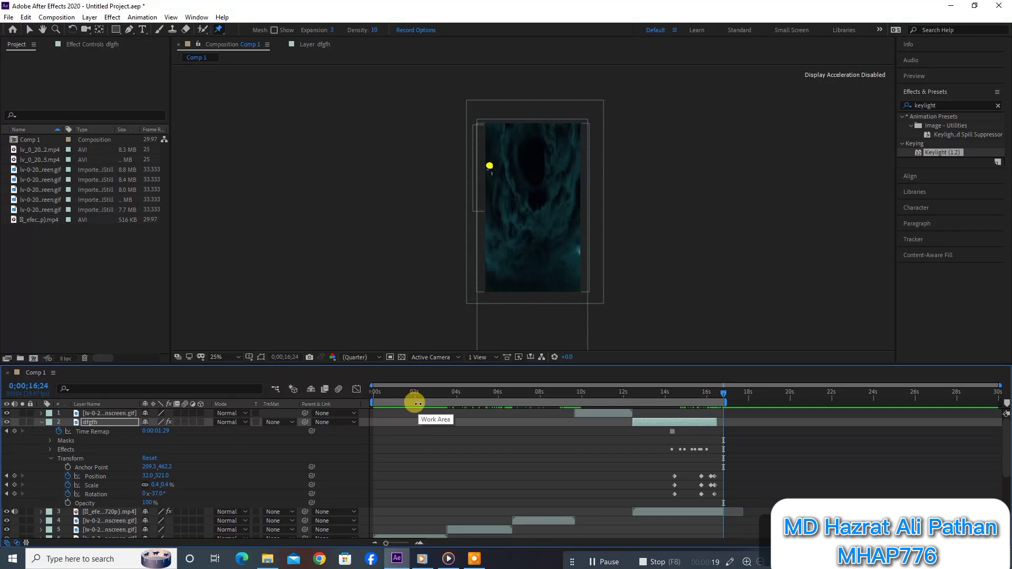
Collapse layers 2 and 7, deselect dfgfh, and scrub back to 0;00;00;00.
left_click(41, 422)
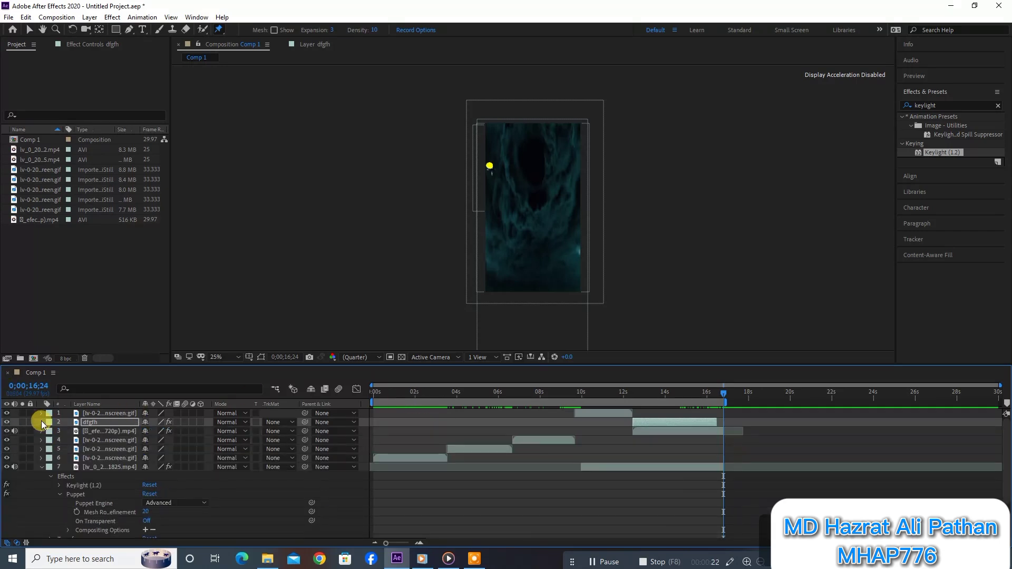
left_click(51, 477)
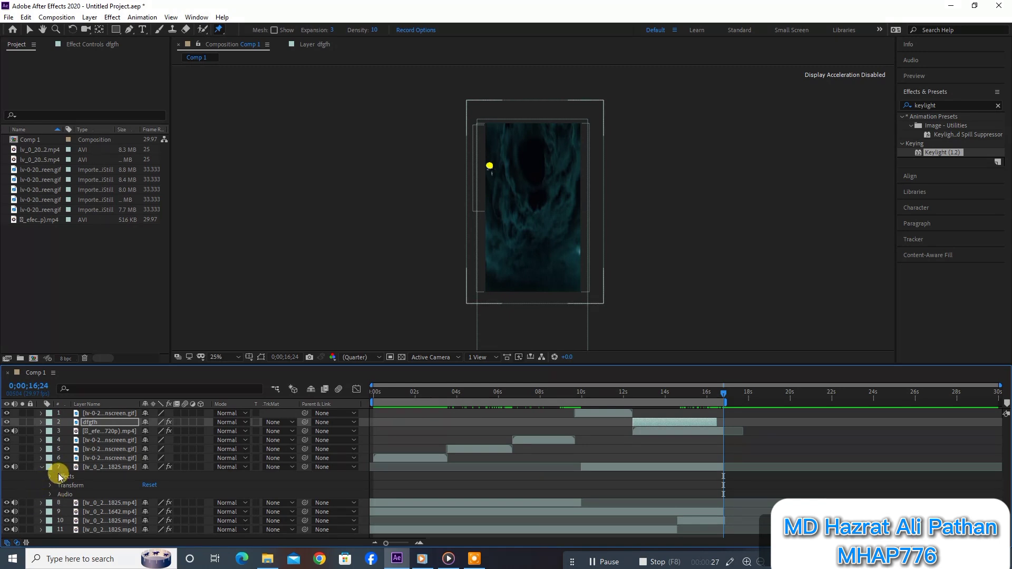
left_click(41, 467)
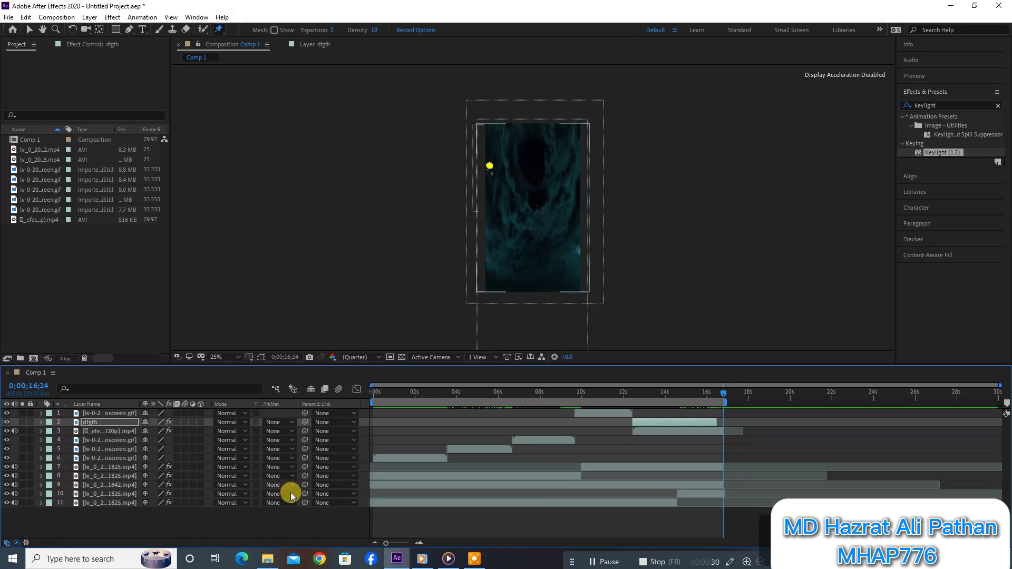
left_click(209, 527)
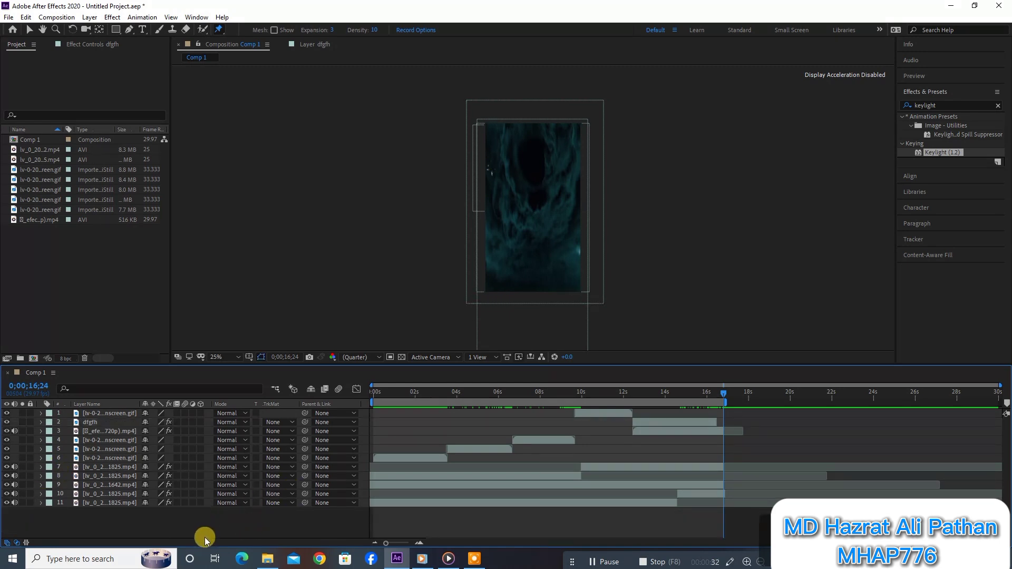
left_click_drag(721, 395, 352, 403)
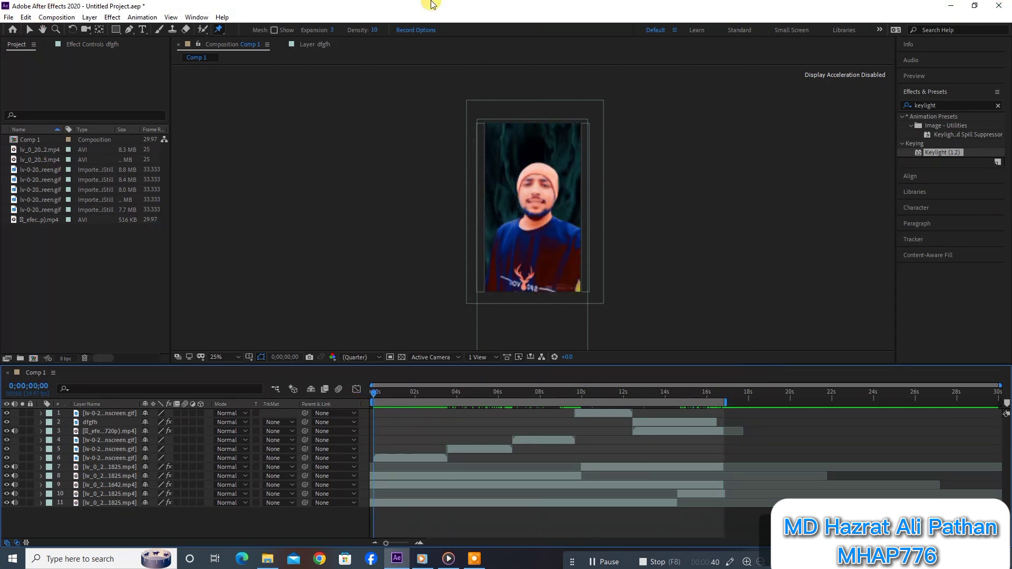
Add Comp 1 to the Render Queue from the Composition menu.
left_click(56, 16)
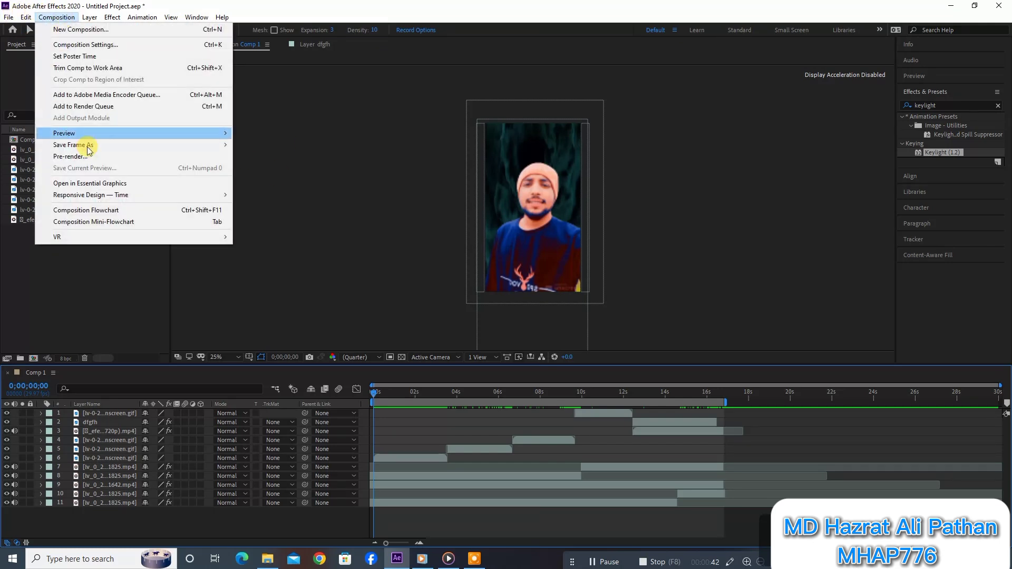
left_click(97, 109)
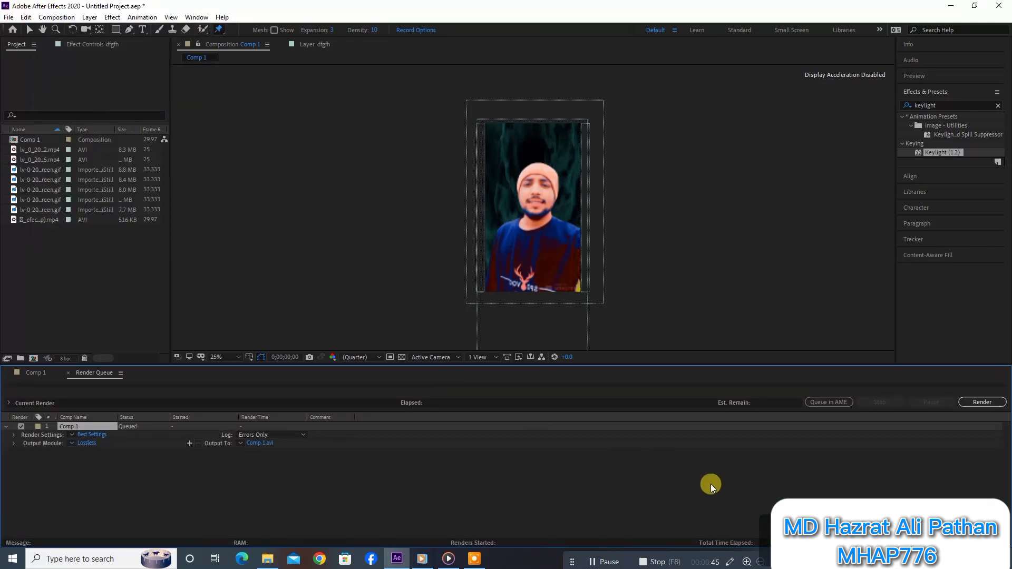